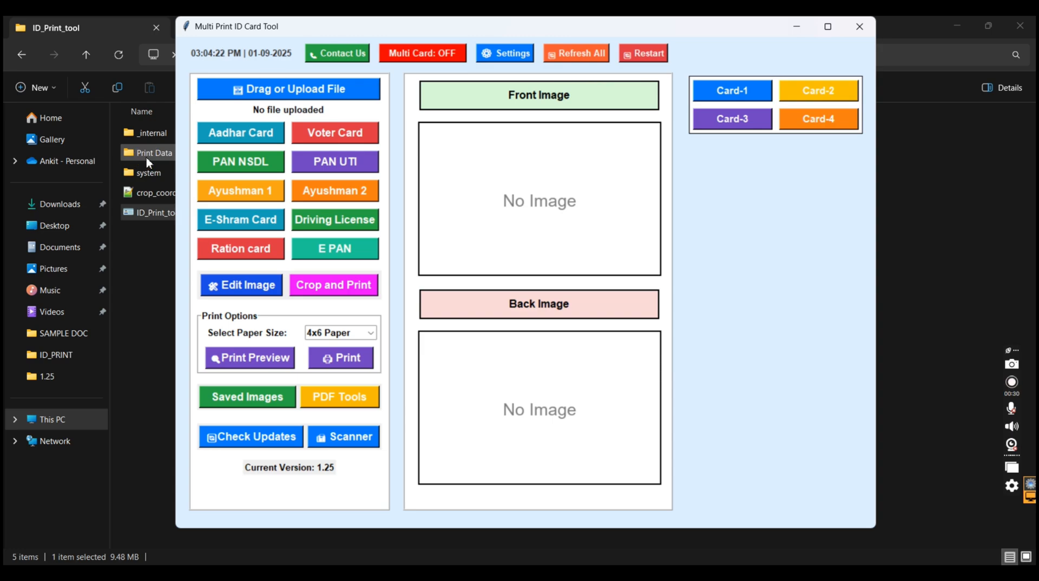
Open the saved print output image in the Aadhar Card folder under Print Data and enlarge its viewer to full size
double_click(147, 156)
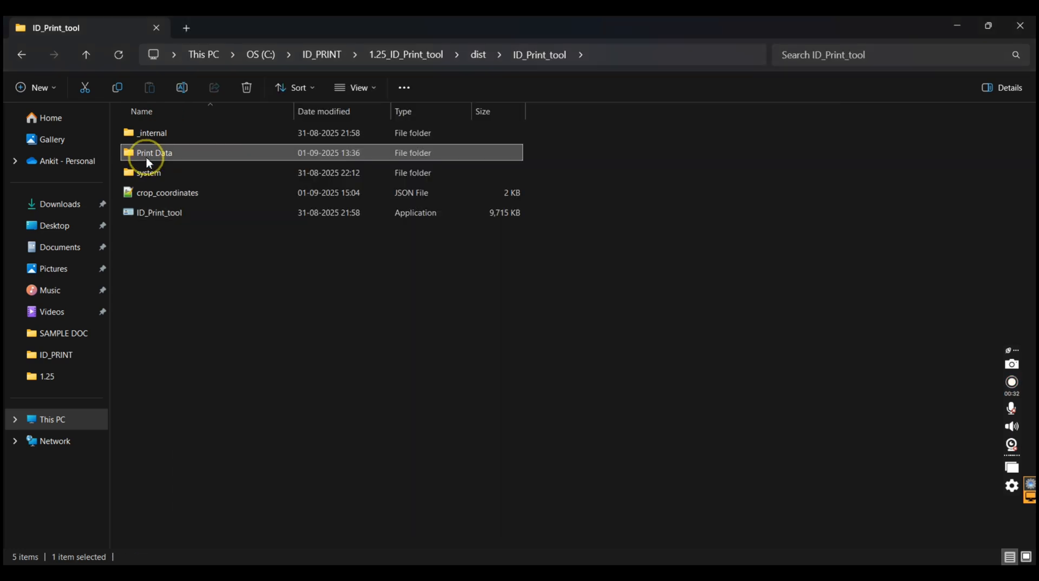
click(159, 138)
double_click(160, 136)
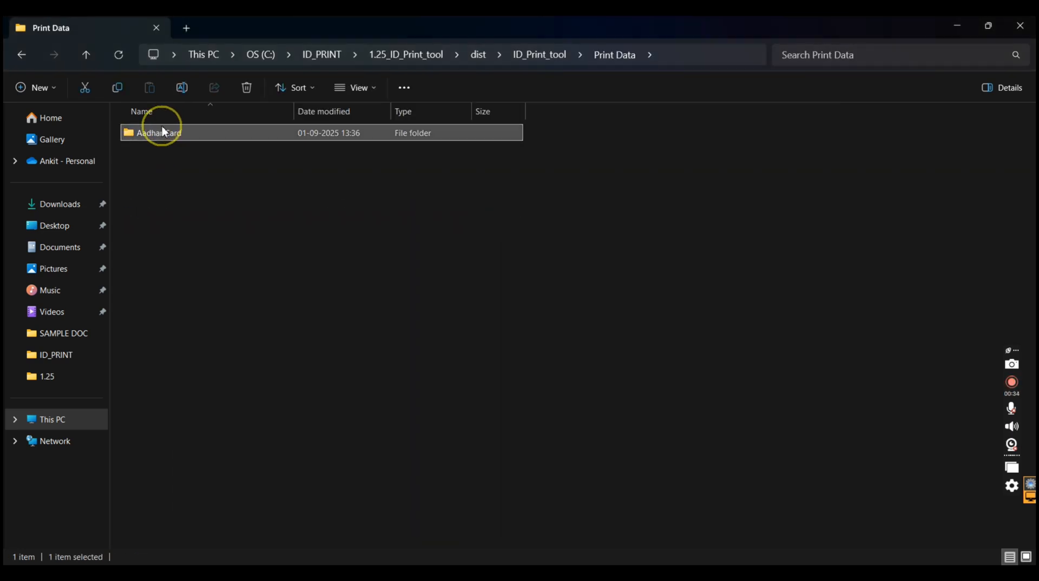
click(162, 131)
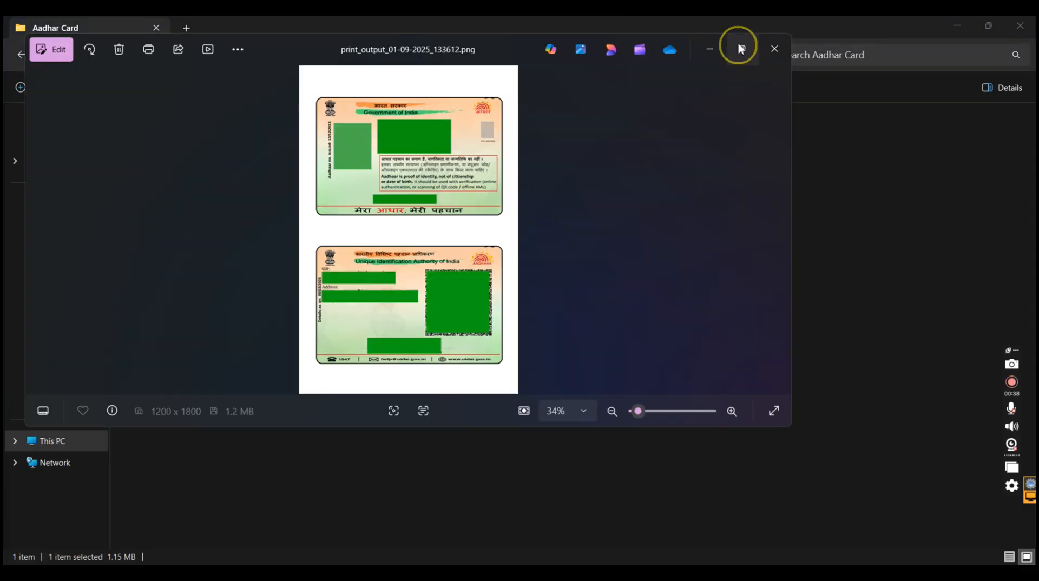
click(752, 49)
Examine the print quality of the front and back of the Aadhaar card in the saved output image
scroll(591, 422, up, 2)
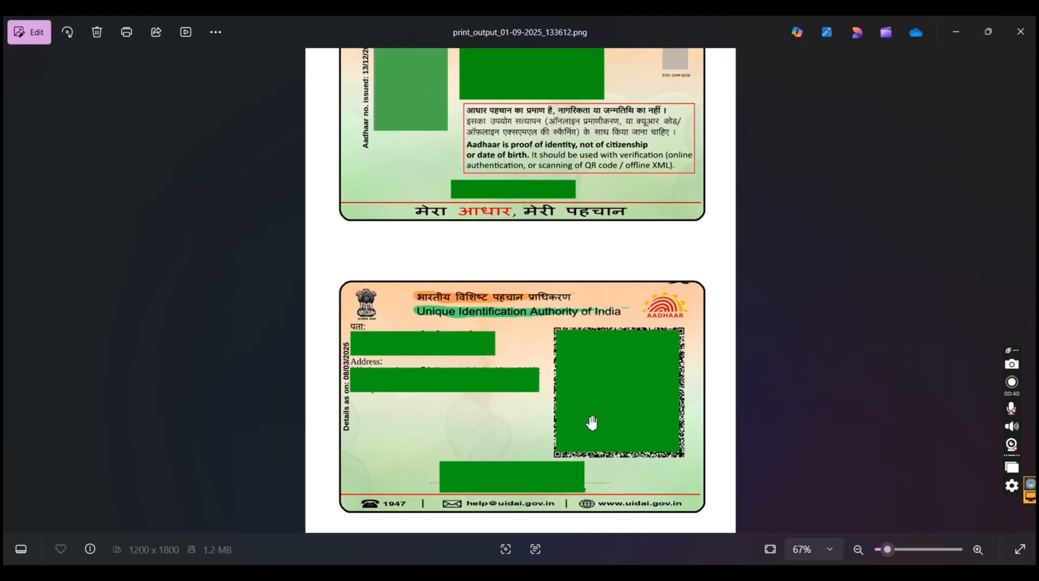
scroll(591, 421, up, 2)
drag(591, 422, 593, 305)
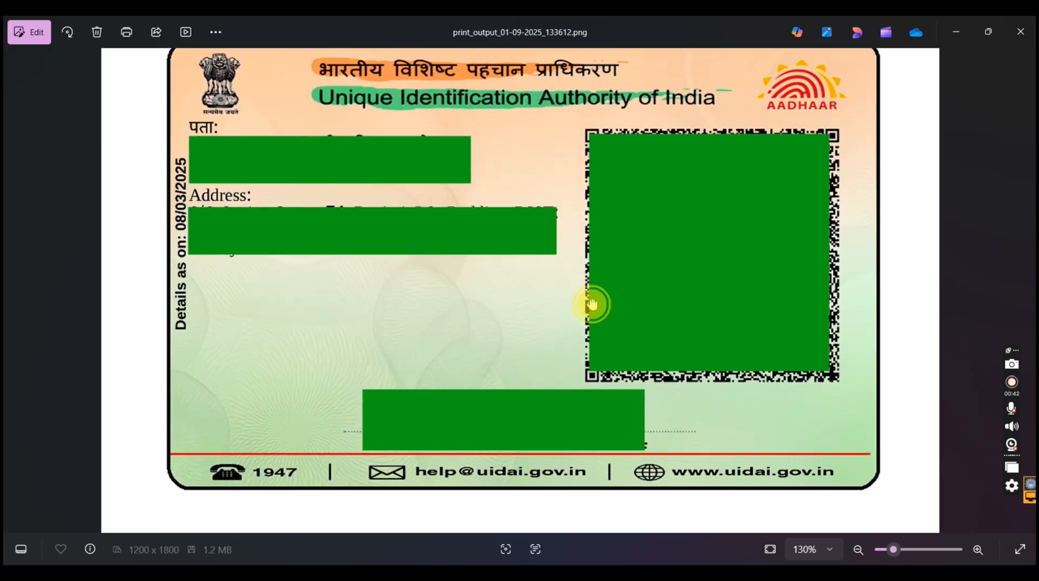
scroll(595, 306, down, 2)
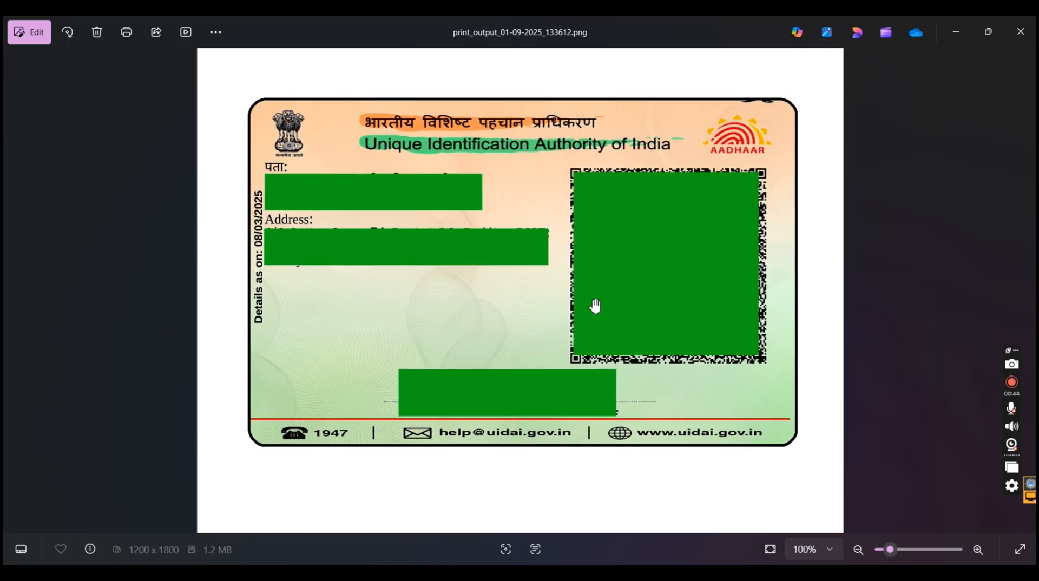
scroll(594, 306, down, 1)
drag(489, 126, 487, 194)
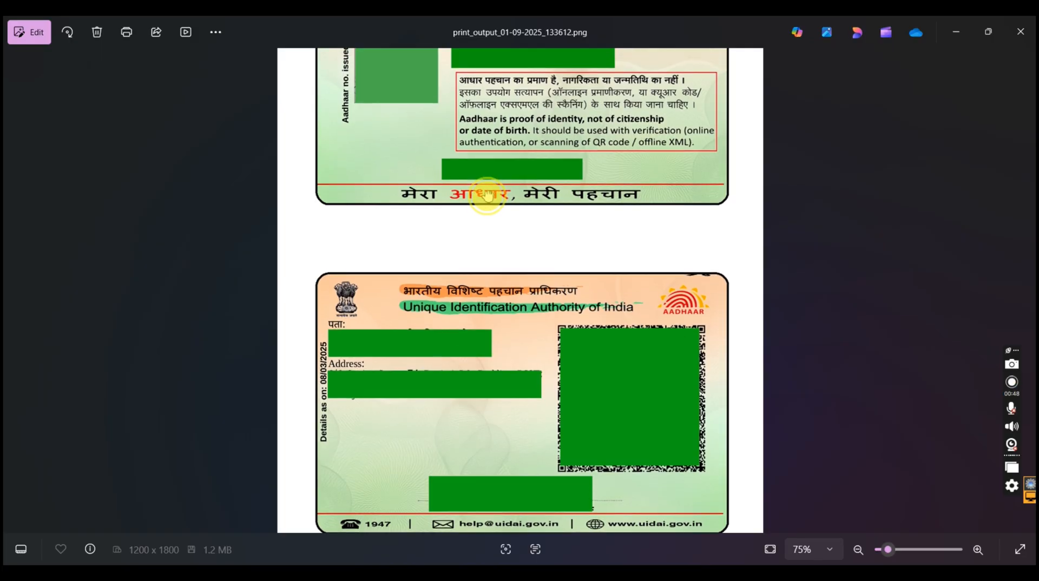
scroll(491, 208, down, 2)
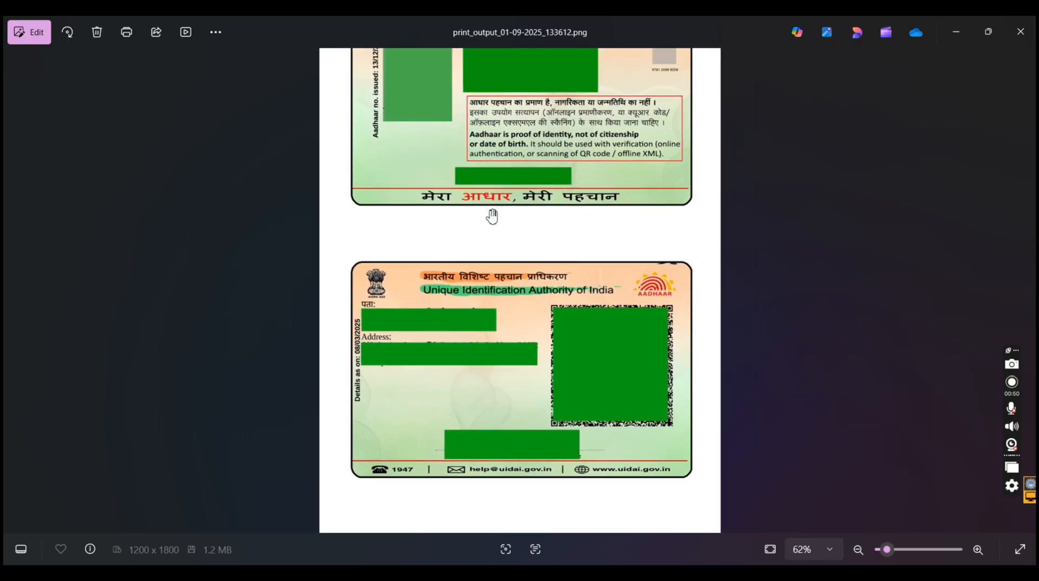
click(562, 297)
scroll(563, 297, up, 4)
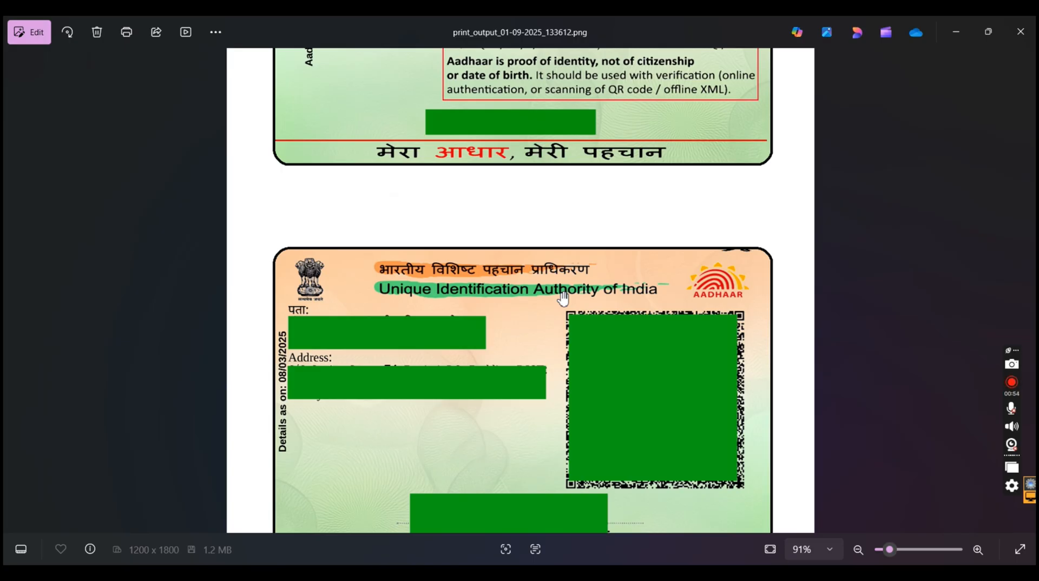
Close the output image and return to the ID_Print_tool folder
click(1020, 38)
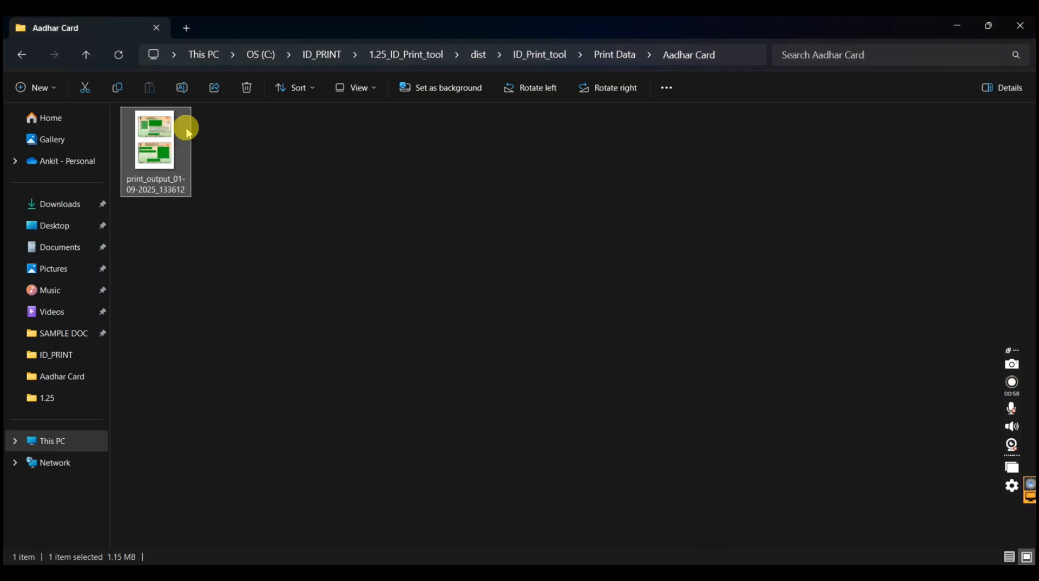
click(22, 61)
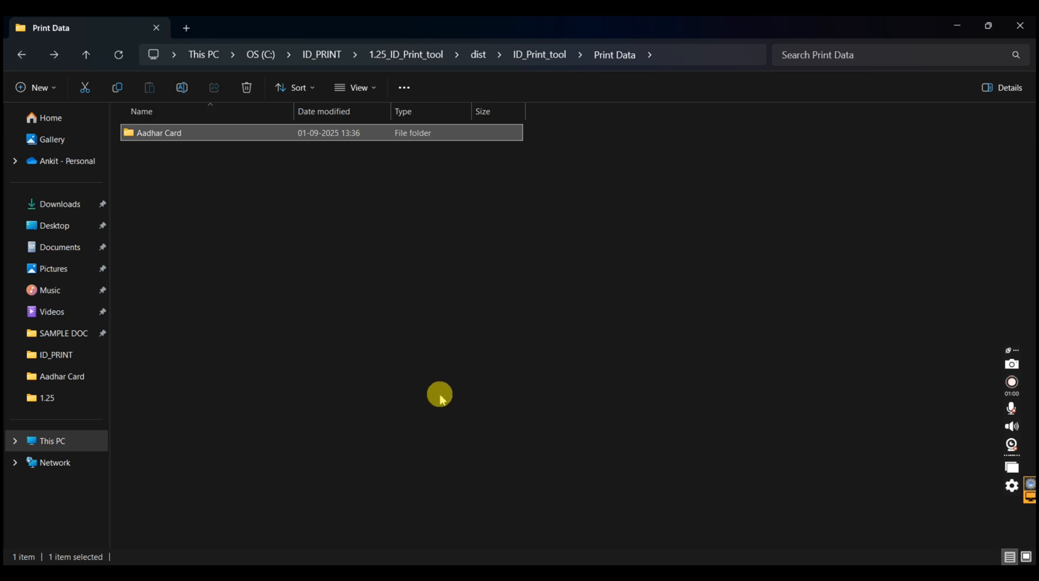
key(BackSpace)
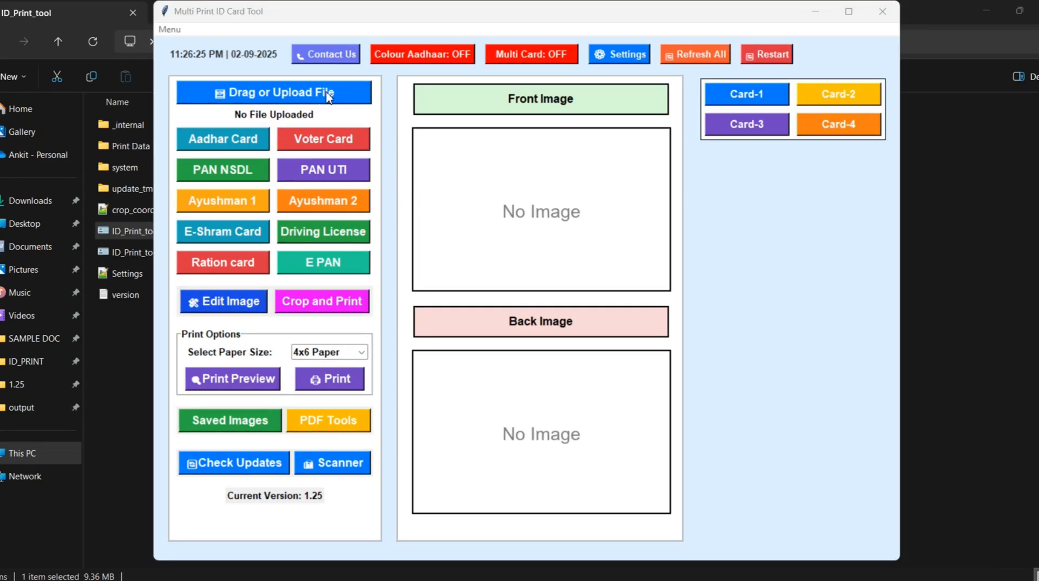
Upload AAAA2000.pdf from the SAMPLE DOC folder and generate its Aadhar Card images with Colour Aadhaar on
click(329, 95)
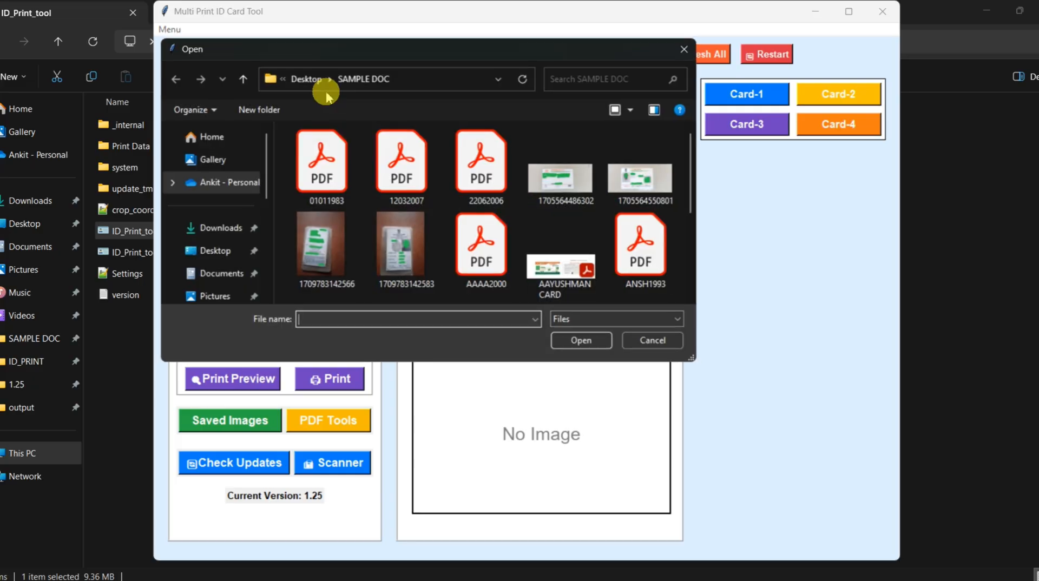
double_click(463, 254)
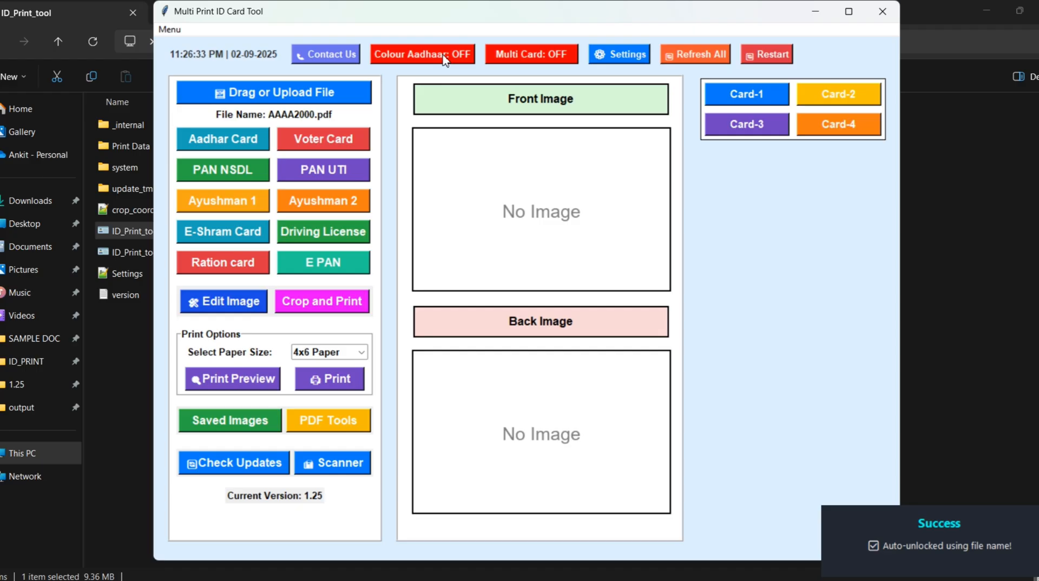
click(443, 56)
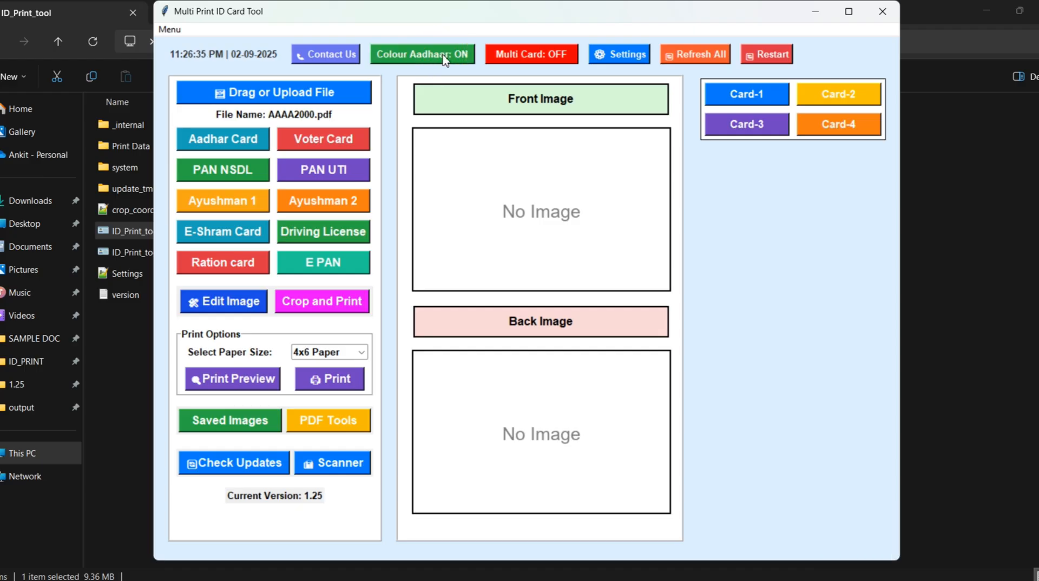
click(216, 142)
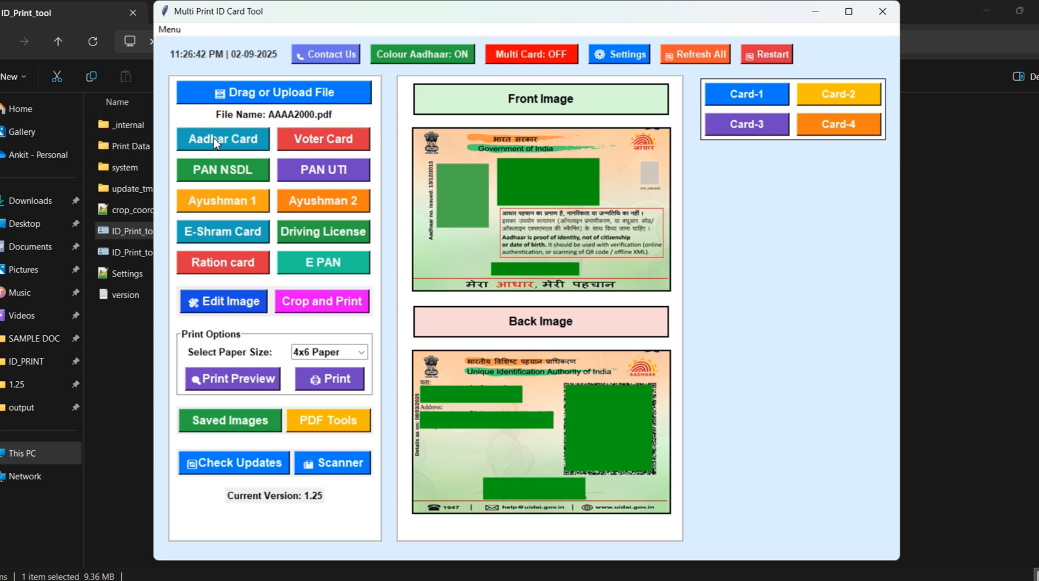
Regenerate the Aadhar Card images with Colour Aadhaar off, and once more with it on, to compare both versions
click(436, 55)
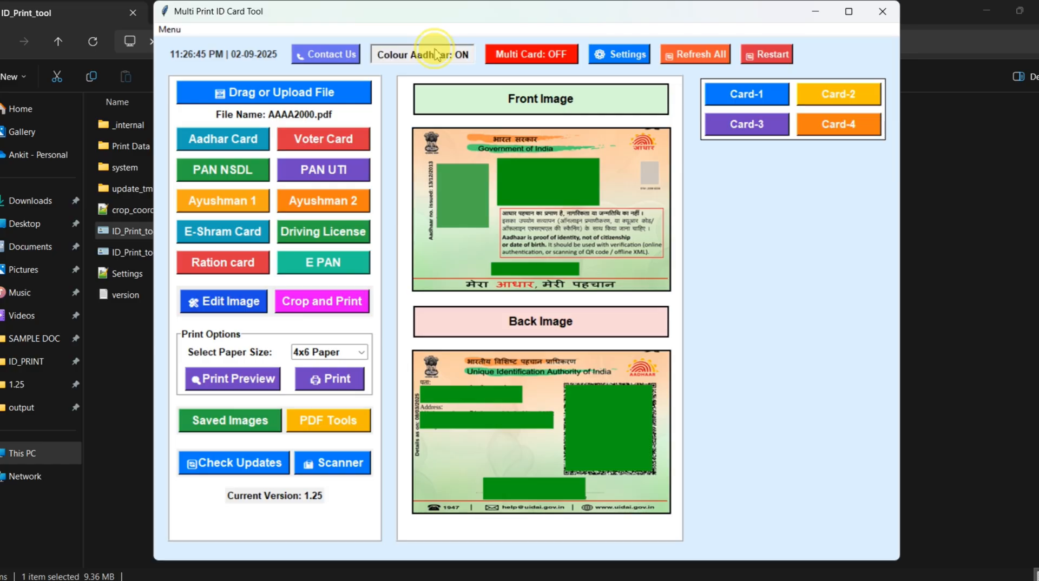
click(218, 142)
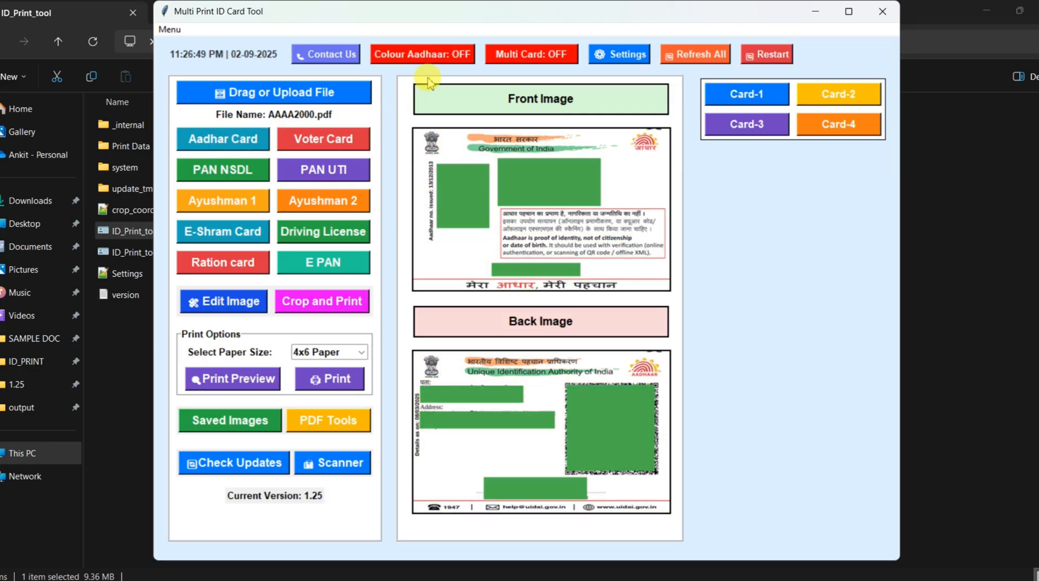
click(446, 55)
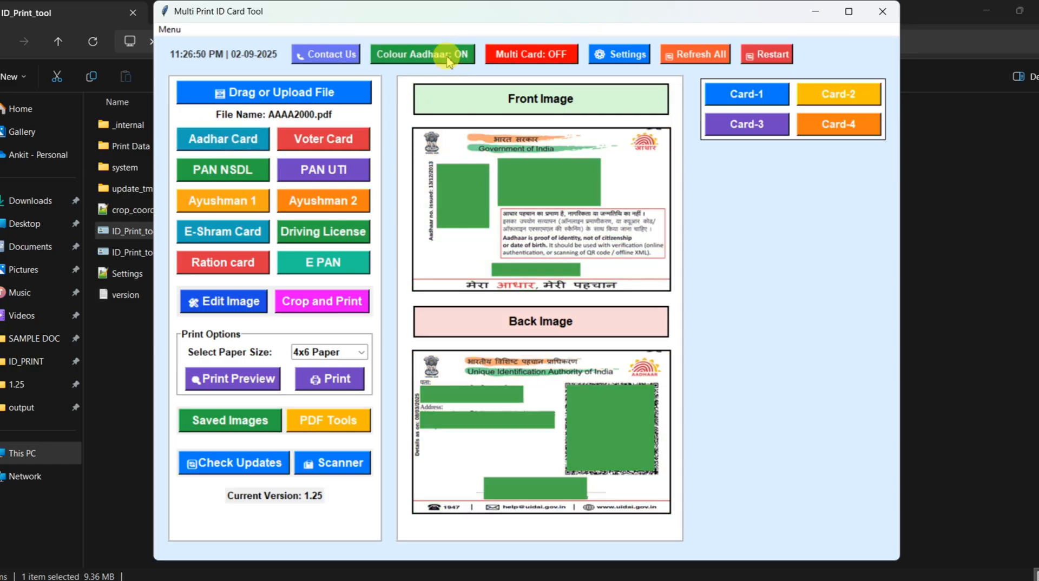
click(243, 143)
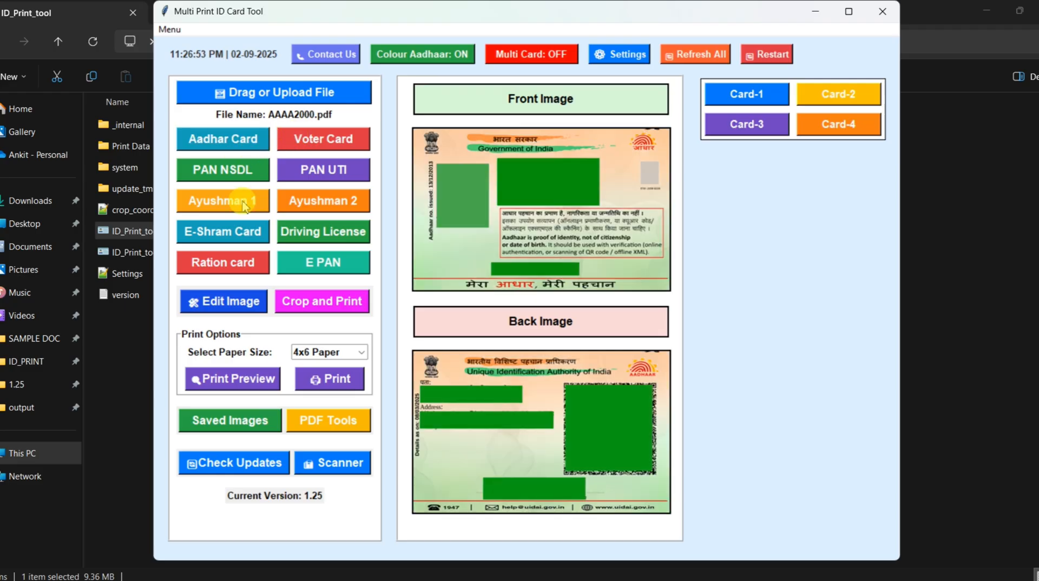
View the print preview of the coloured Aadhar Card on 4x6 Paper and close it
click(239, 391)
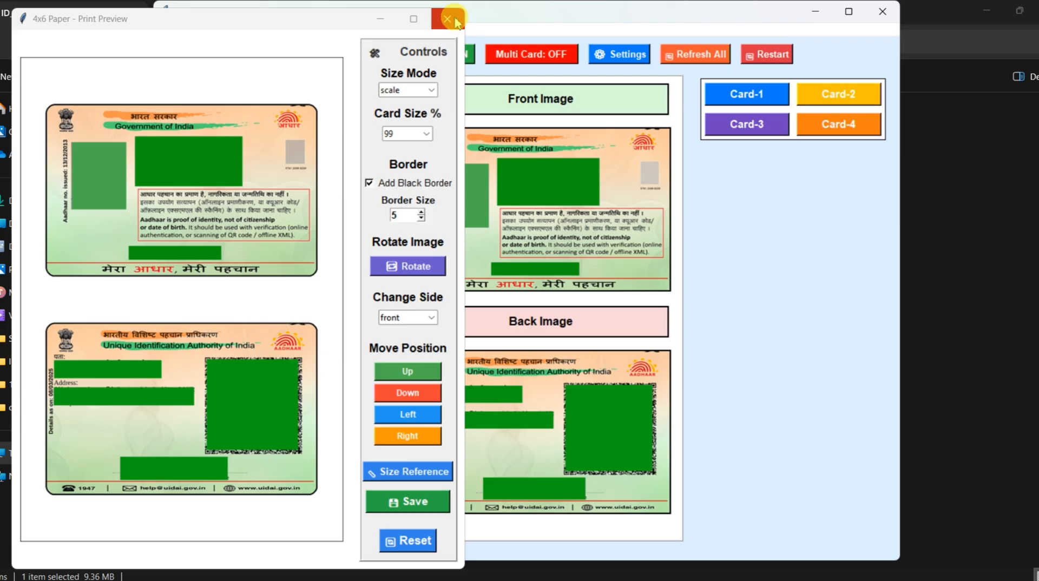
click(447, 19)
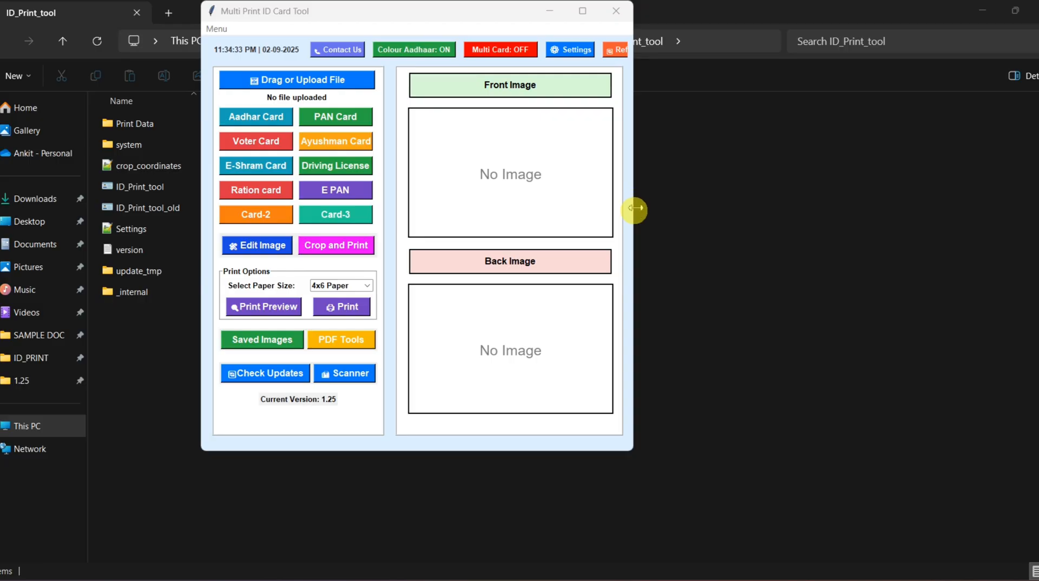
Widen the tool's window and add a new ID card named Card-1 in the ID card settings
drag(638, 209, 753, 219)
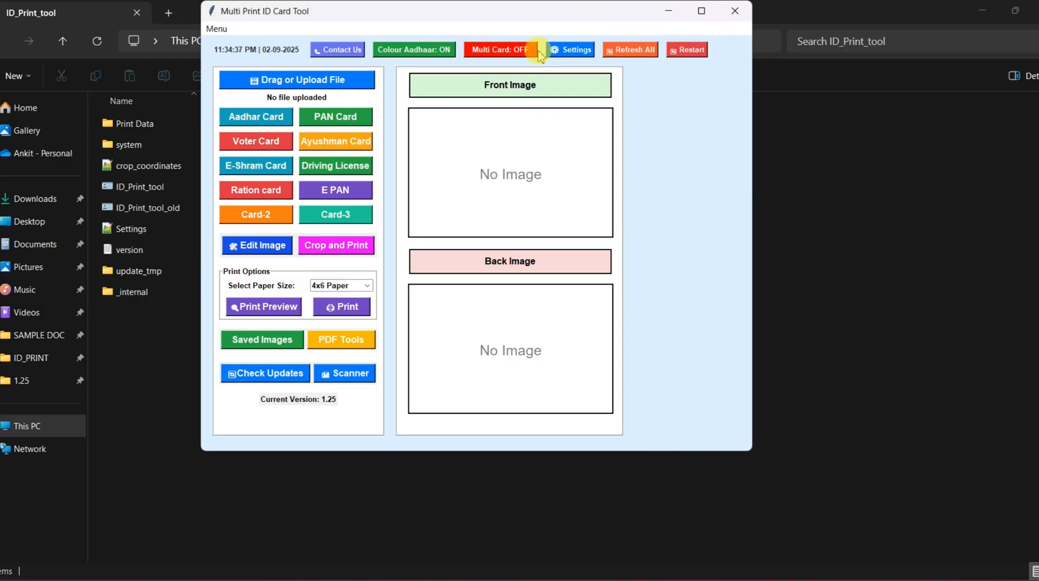
click(555, 52)
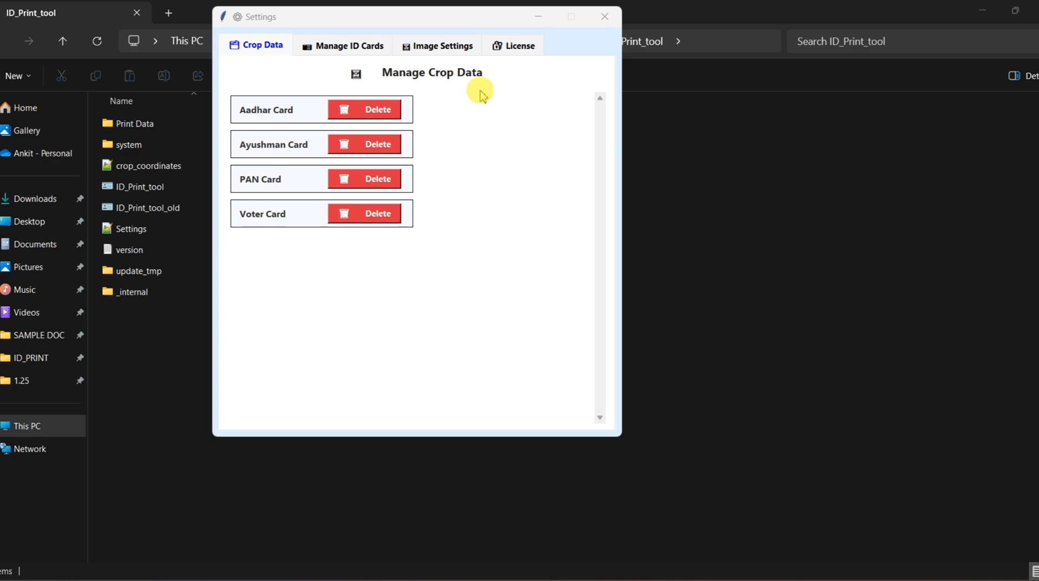
click(355, 47)
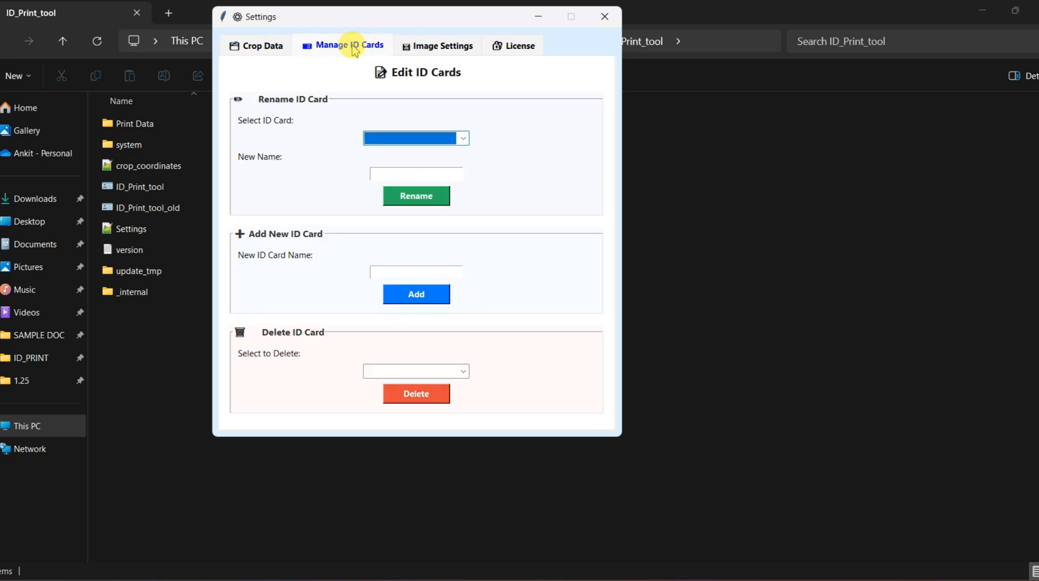
click(404, 274)
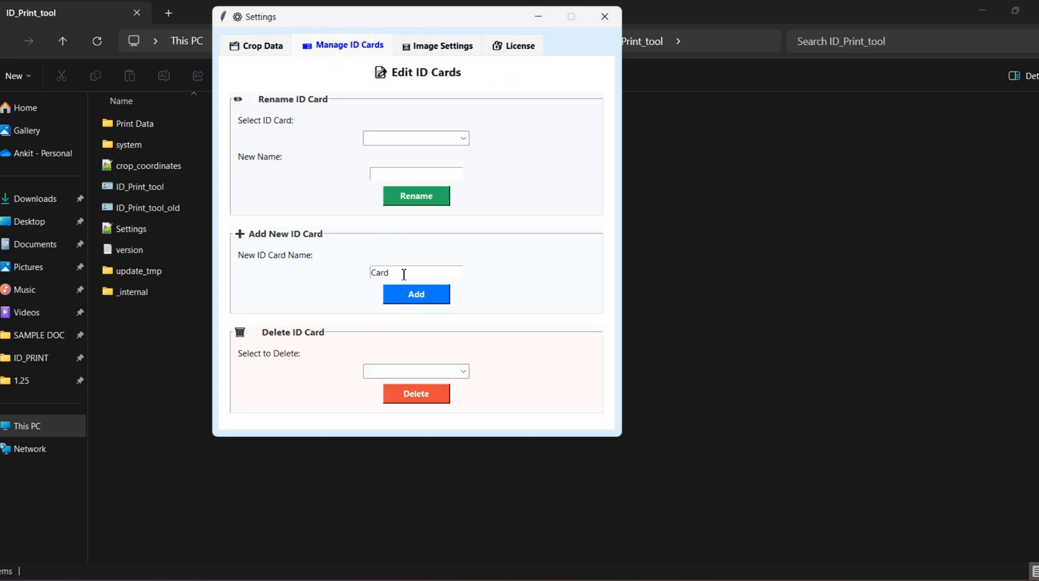
text(Card-1)
click(418, 298)
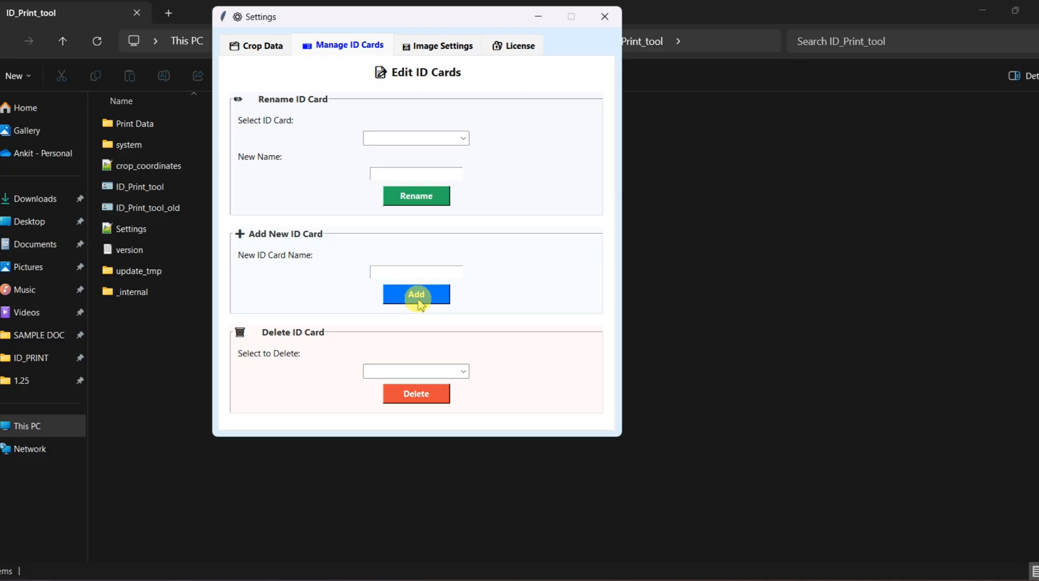
click(605, 16)
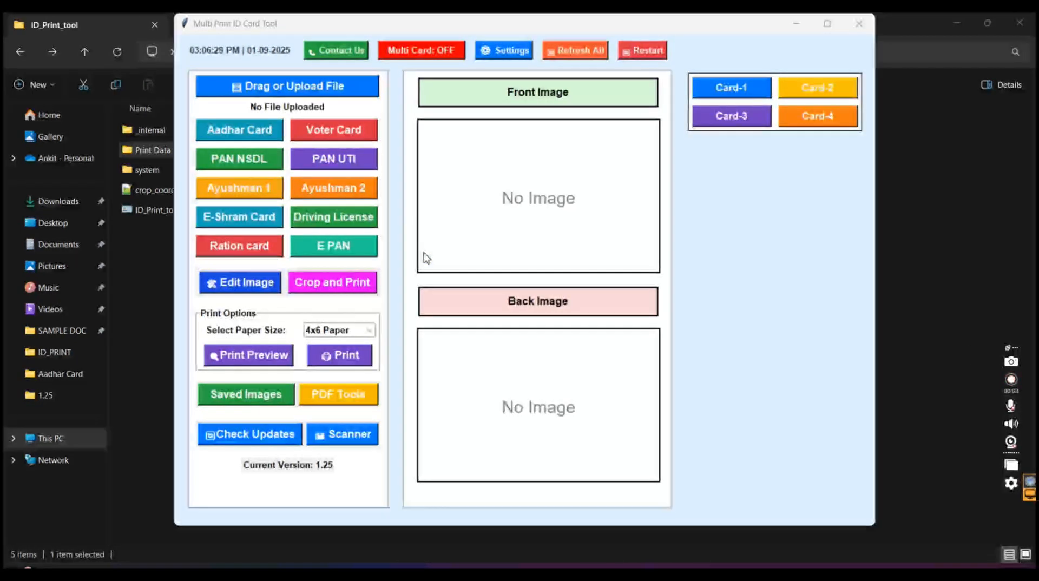
Upload the AAAA2000 PDF from the SAMPLE DOC folder on the Desktop
click(265, 81)
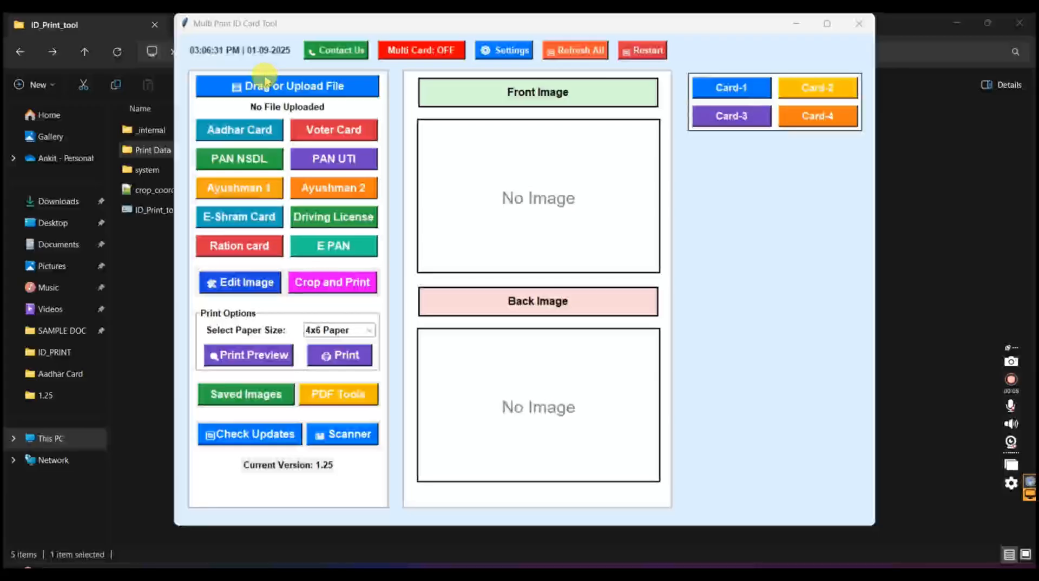
click(264, 86)
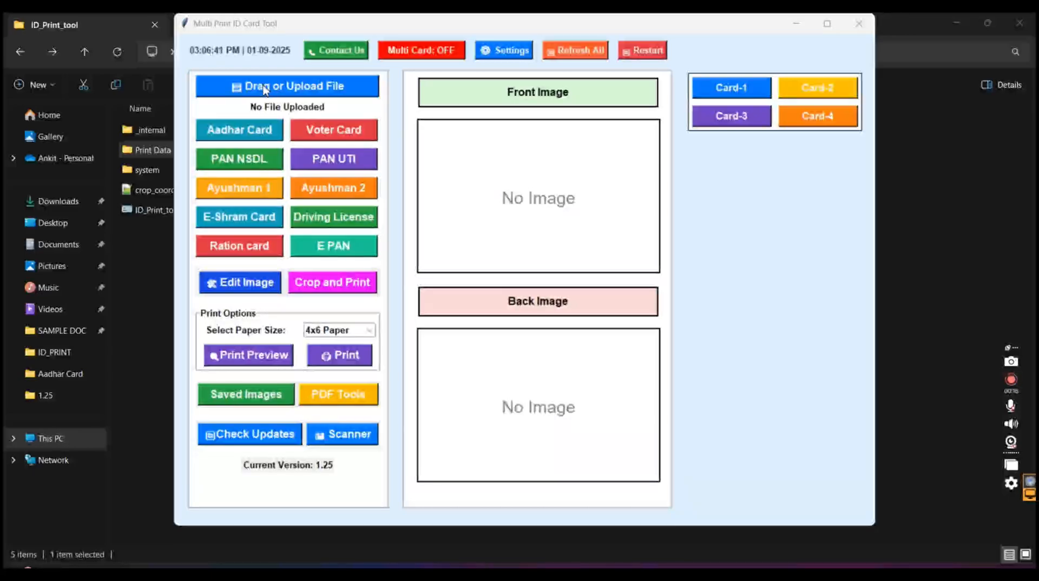
click(265, 88)
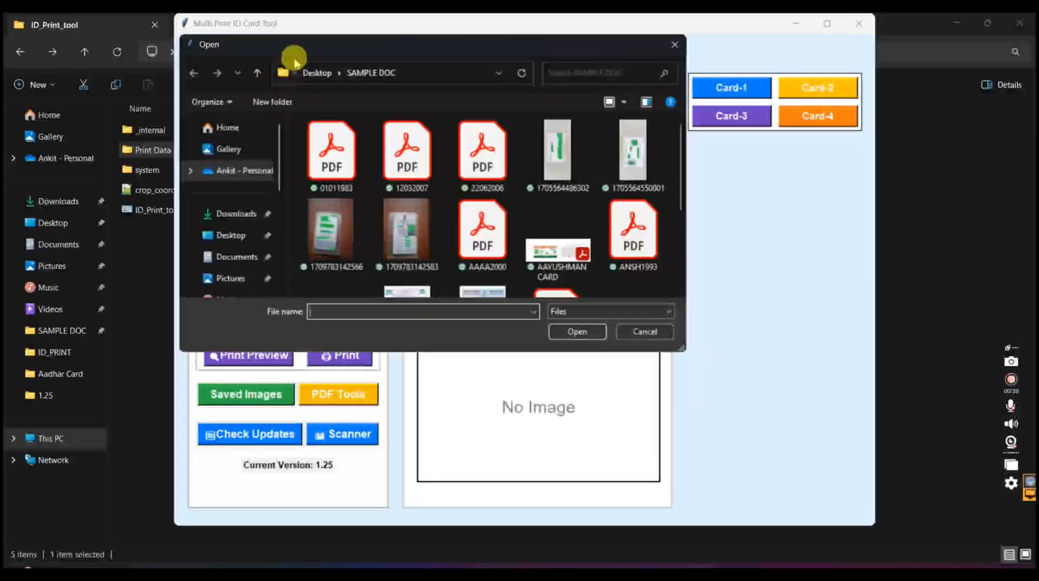
drag(299, 34, 680, 153)
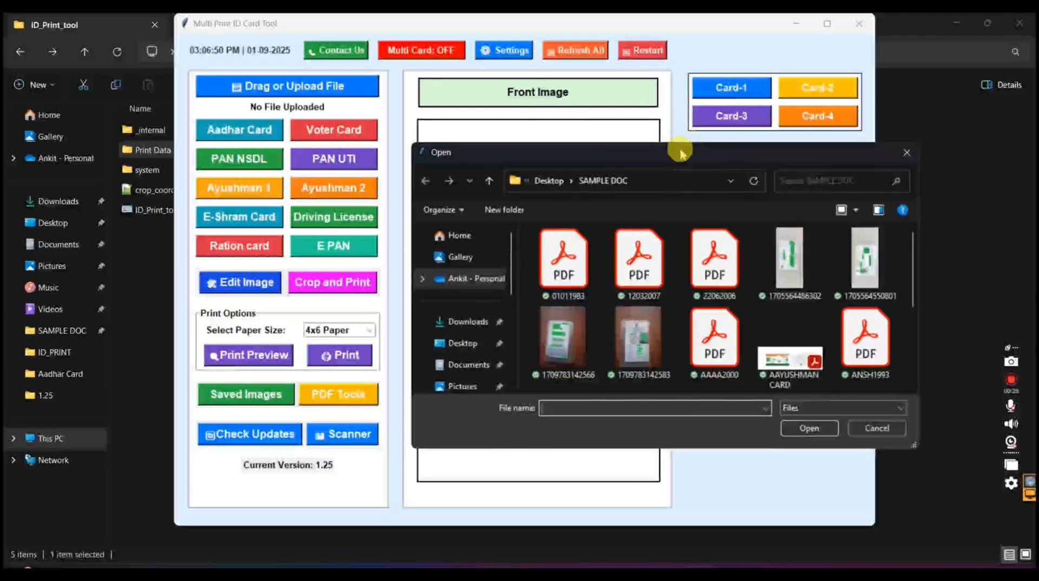
click(714, 352)
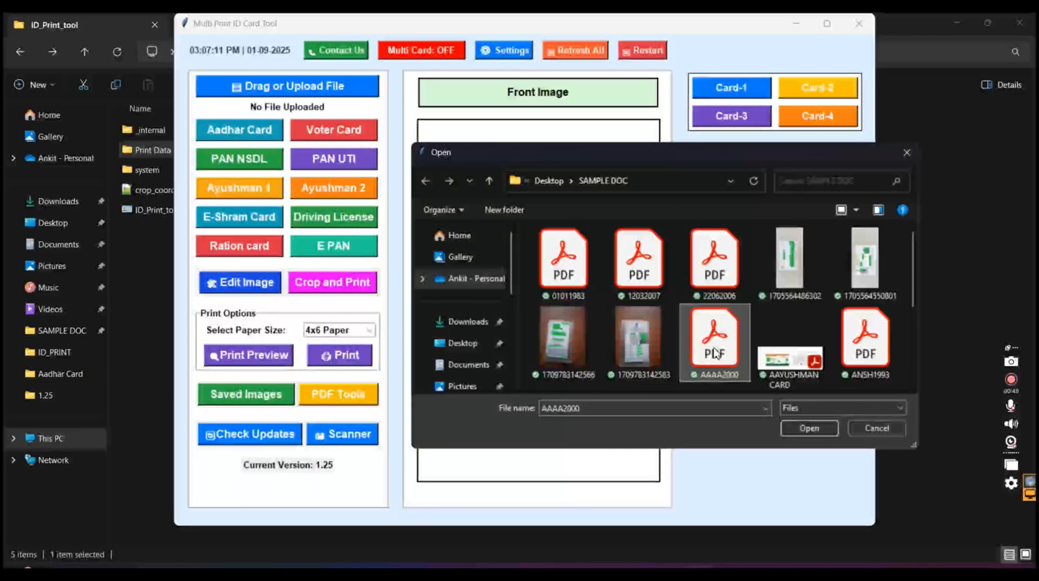
double_click(715, 353)
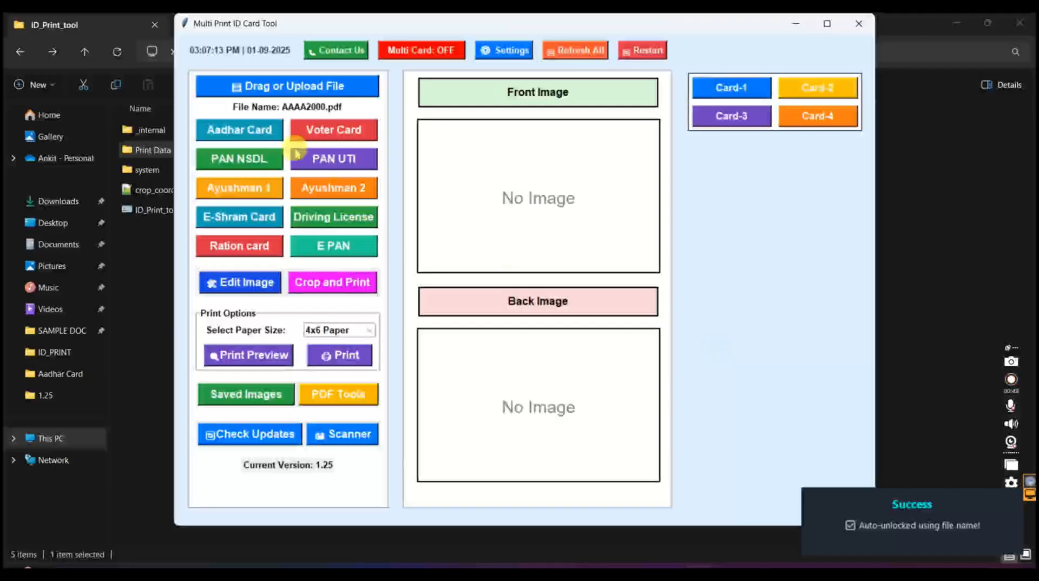
Generate the Aadhar Card images from the uploaded PDF and open them for image editing
click(261, 135)
key(Return)
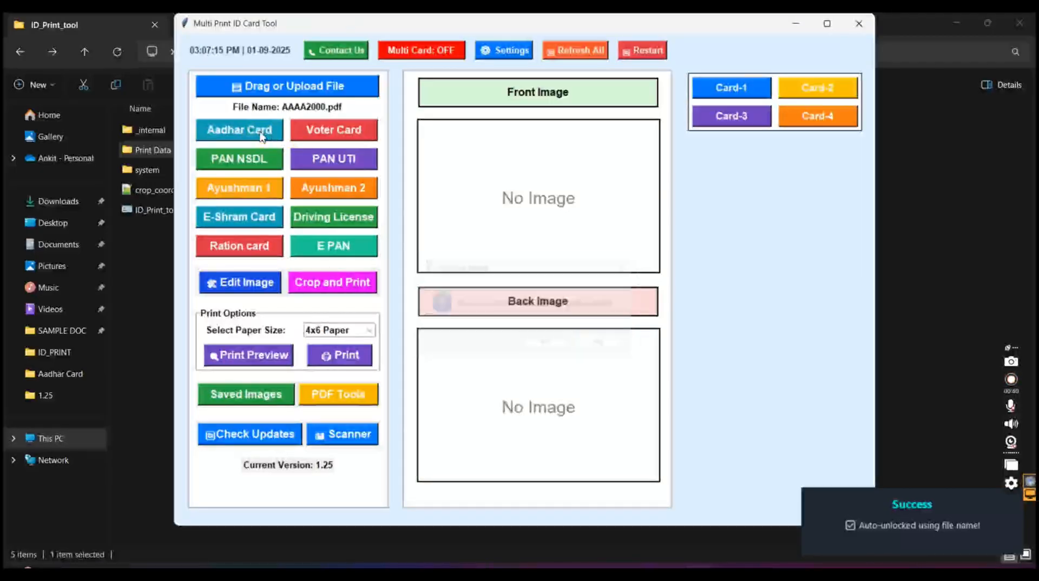
click(266, 282)
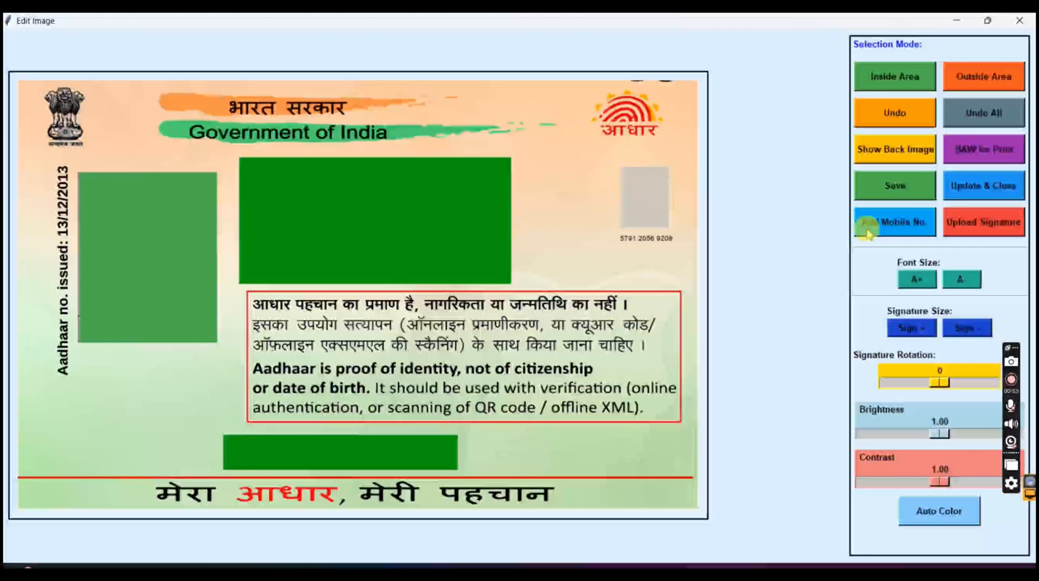
Add the cardholder's 10-digit mobile number to the Aadhar front image, then save and update the card
click(868, 234)
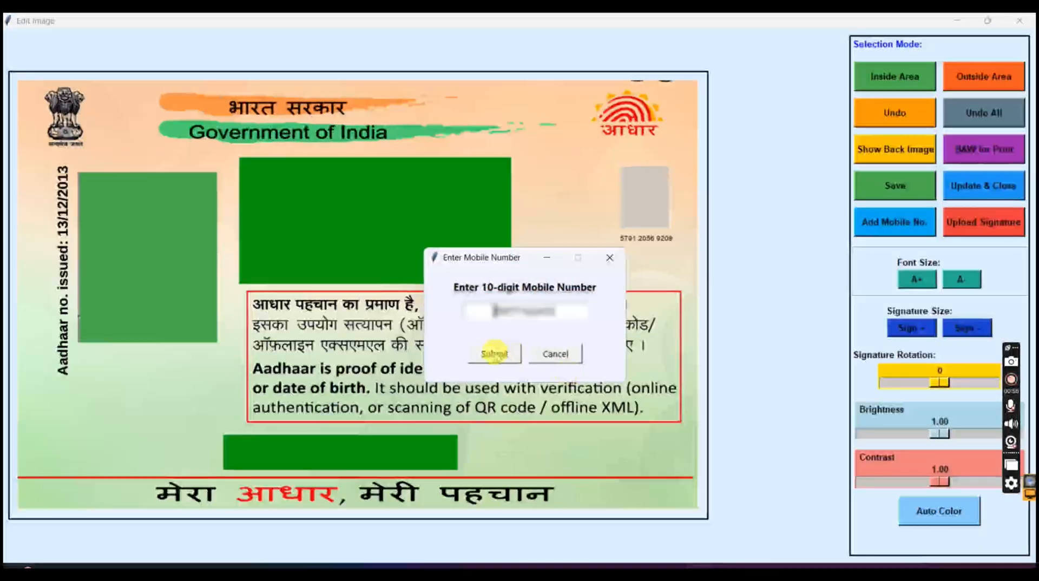
drag(496, 317, 575, 325)
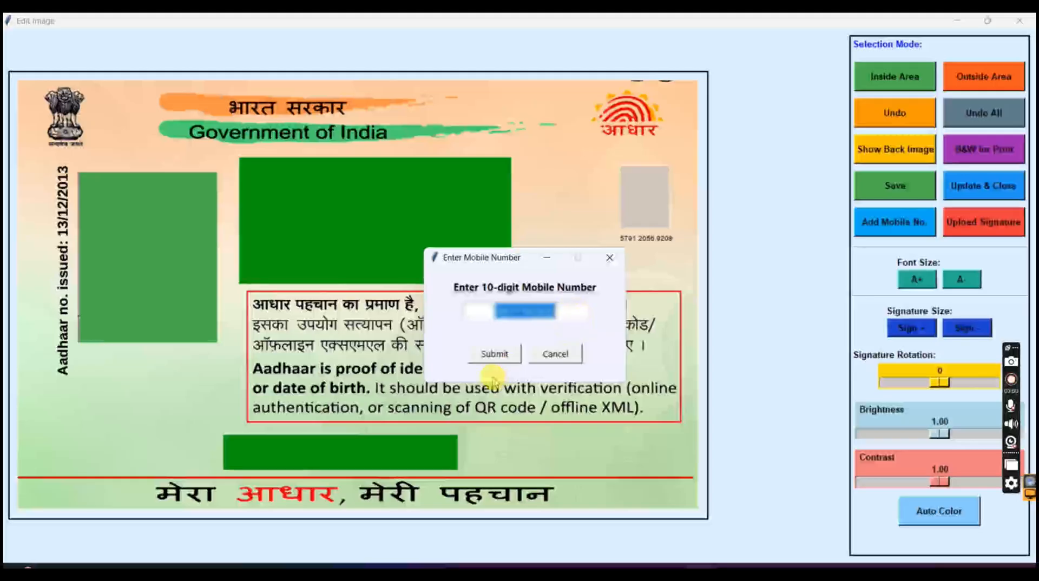
click(495, 355)
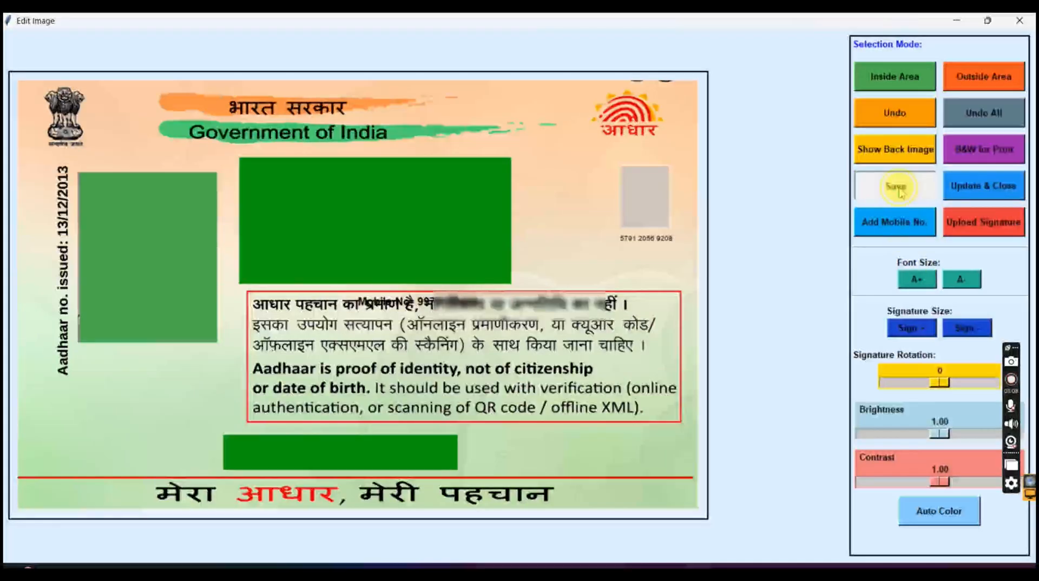
click(962, 187)
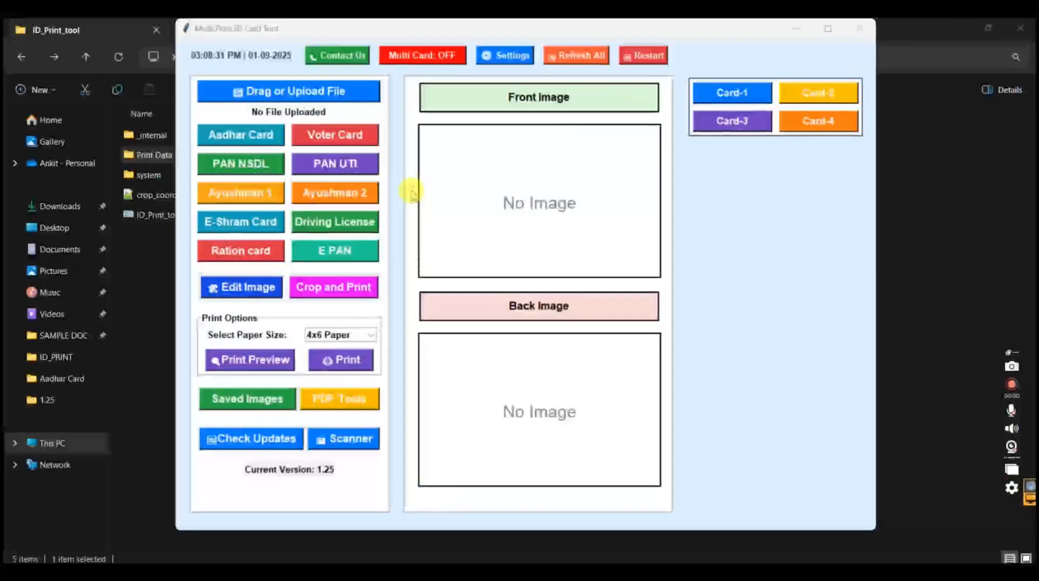
Upload the first PDF in the SAMPLE DOC folder and generate the PAN UTI card from it
click(296, 95)
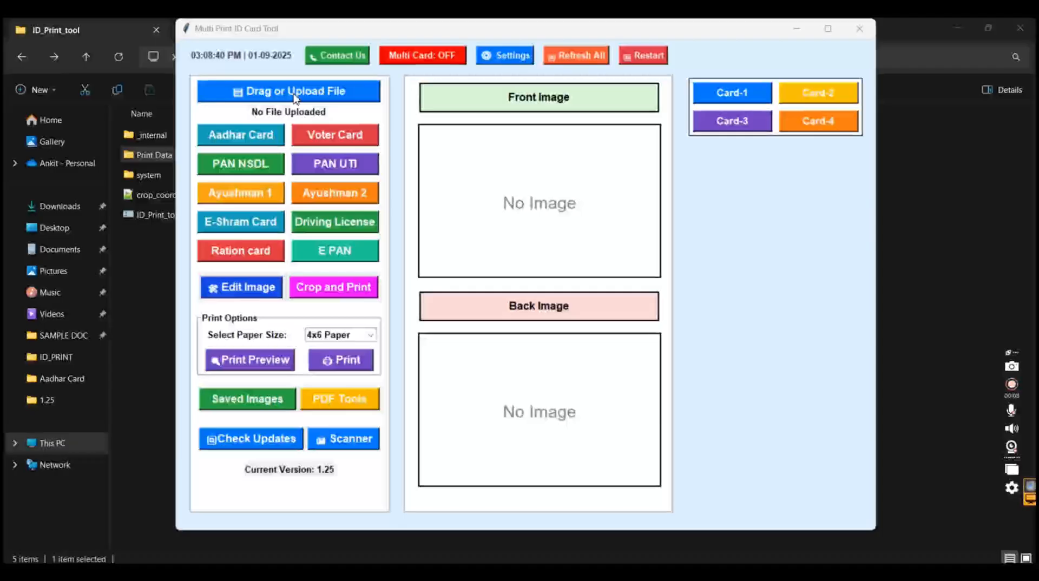
click(295, 98)
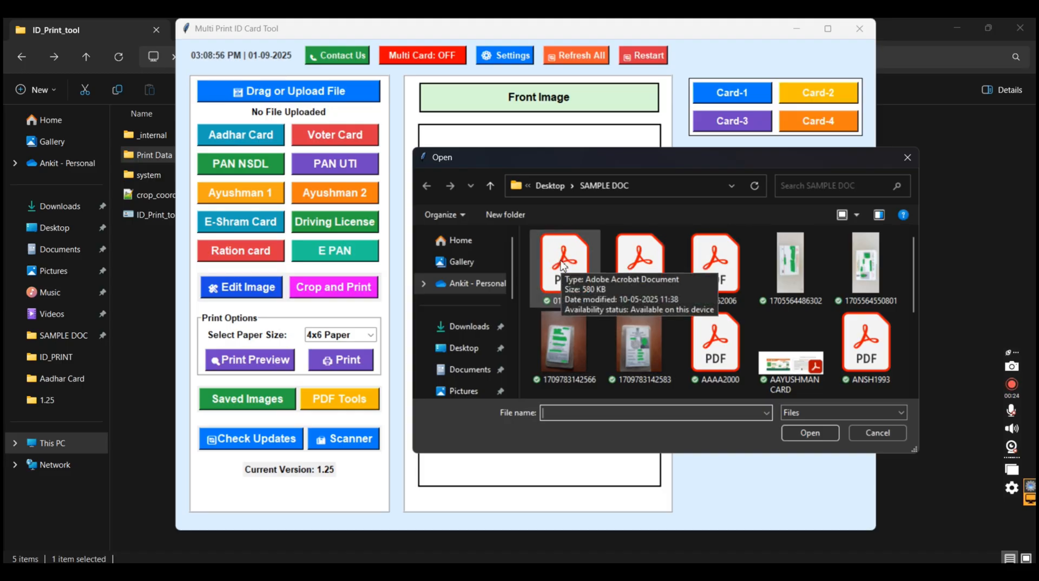
double_click(562, 265)
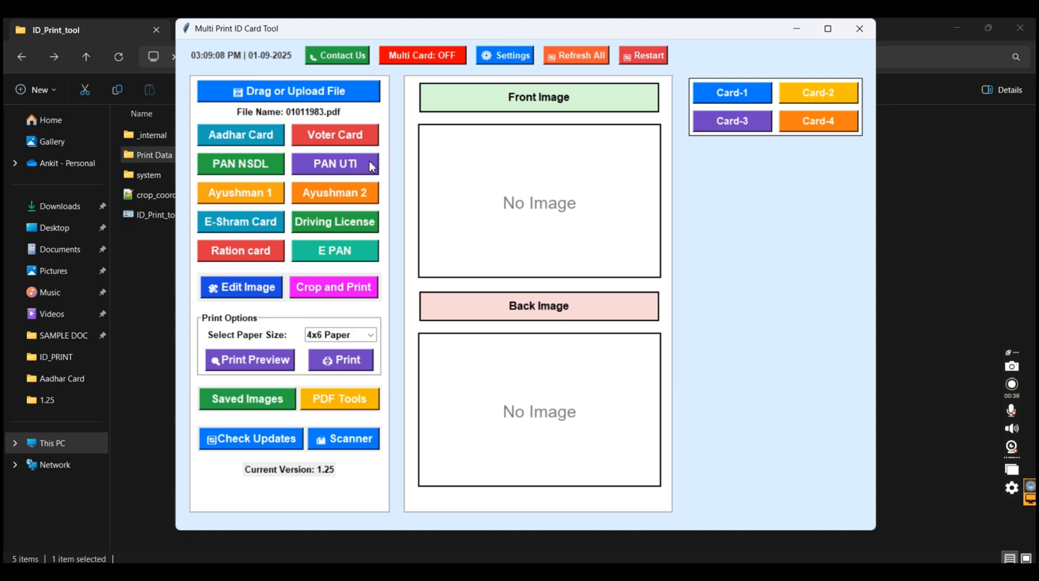
click(371, 166)
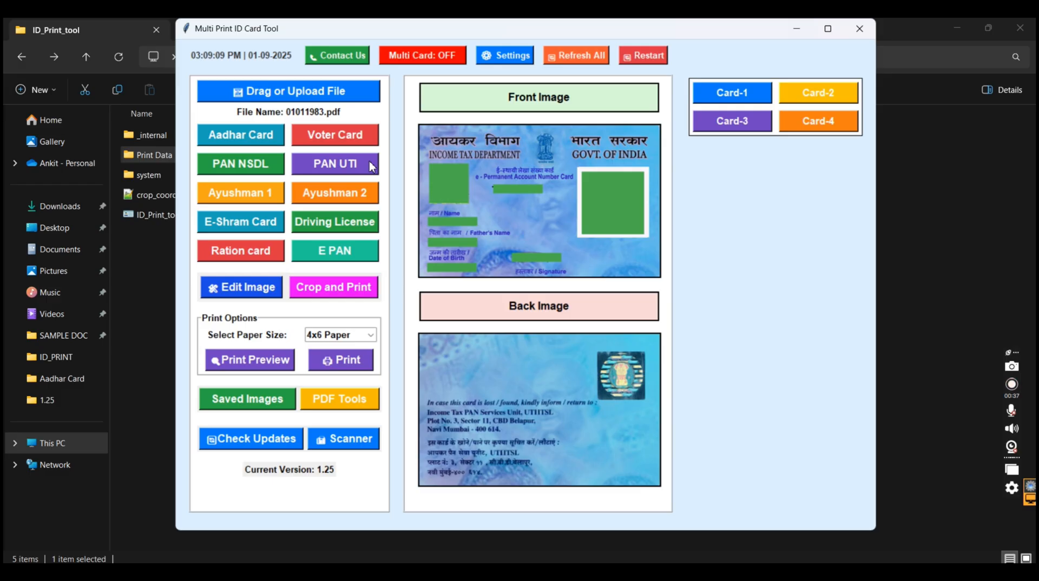
Open the PAN card for image editing, mark the photo area in Inside Area mode and apply Auto Color twice
click(245, 286)
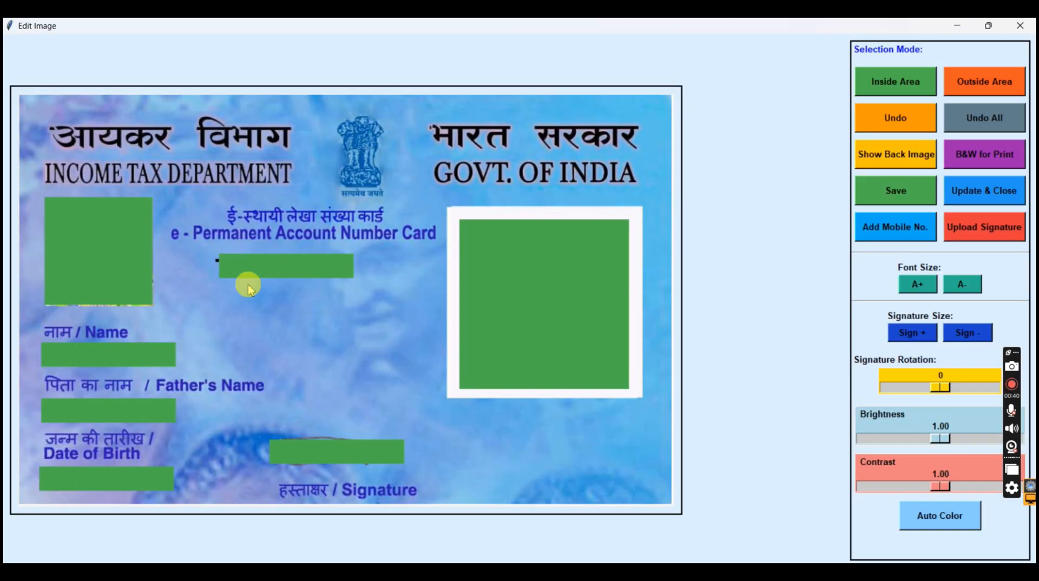
click(863, 84)
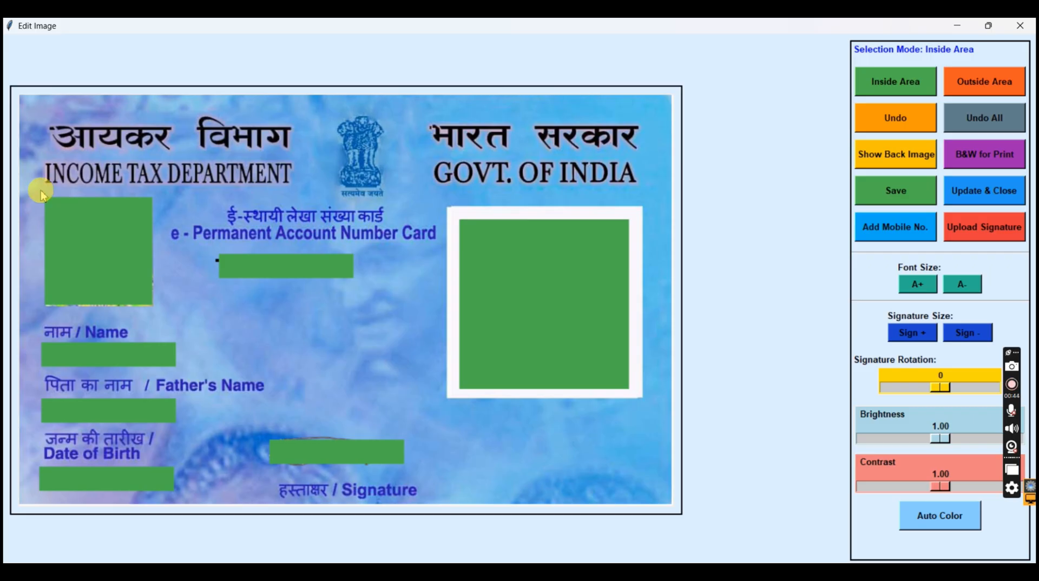
drag(45, 200, 150, 307)
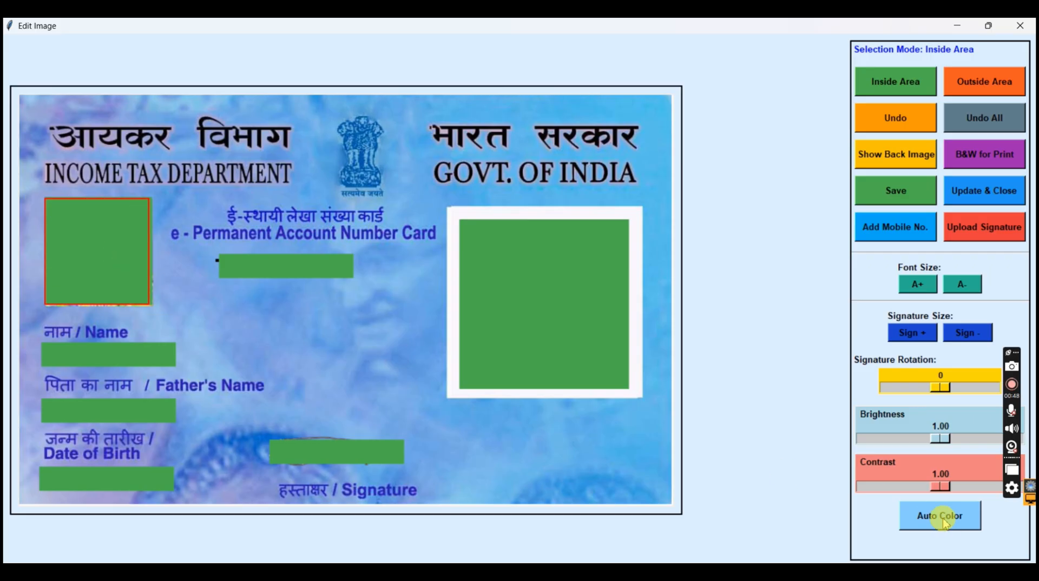
click(942, 521)
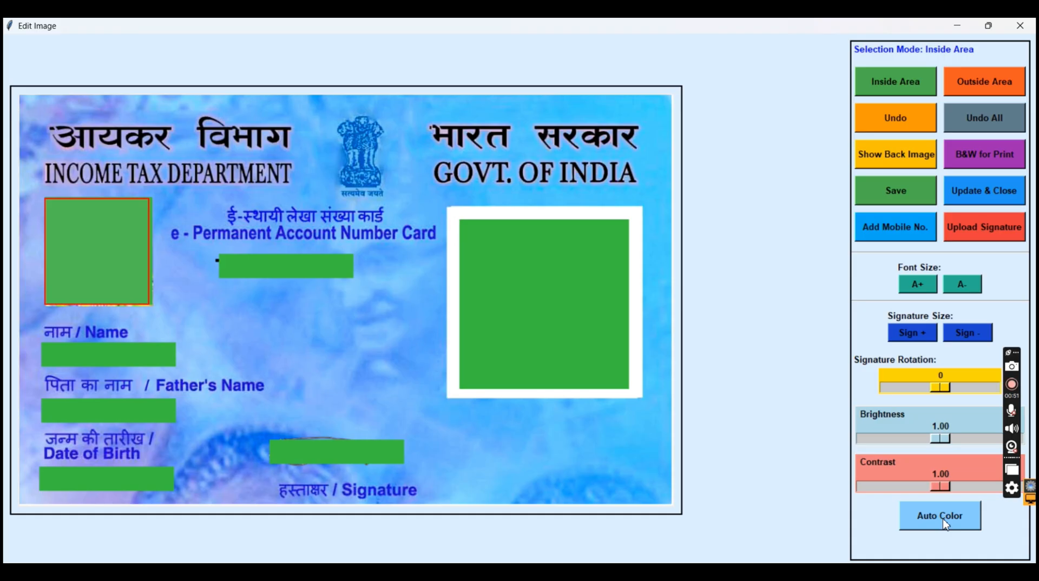
click(944, 524)
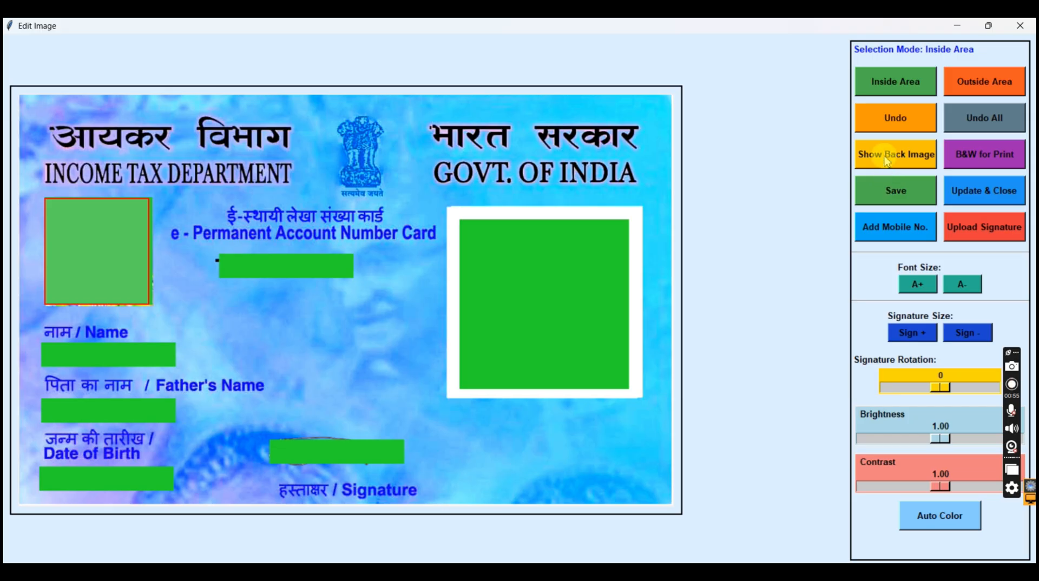
Review the front and back of the recoloured PAN card, save the edits and update the card
click(888, 157)
click(888, 161)
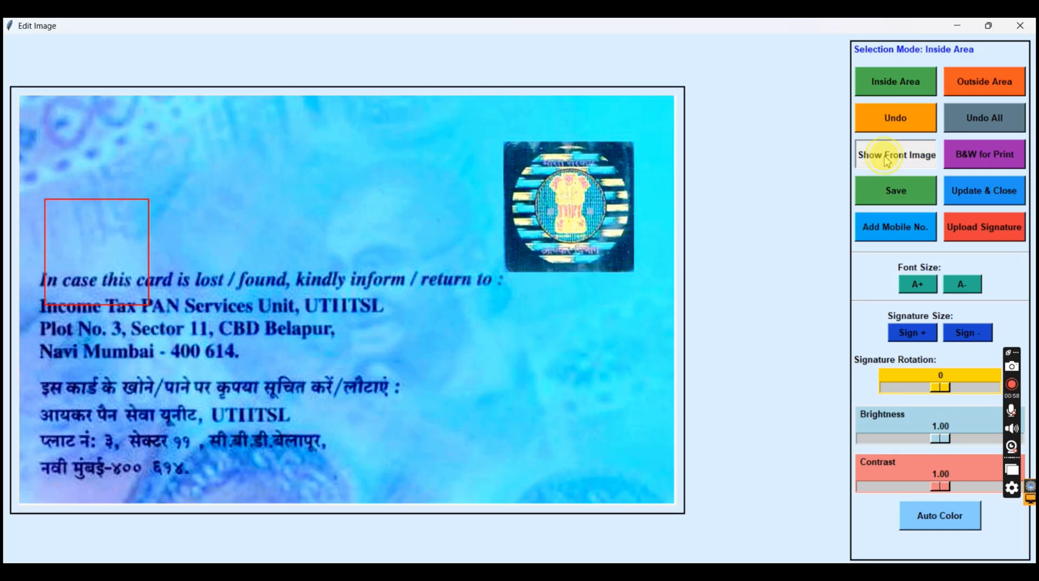
click(886, 186)
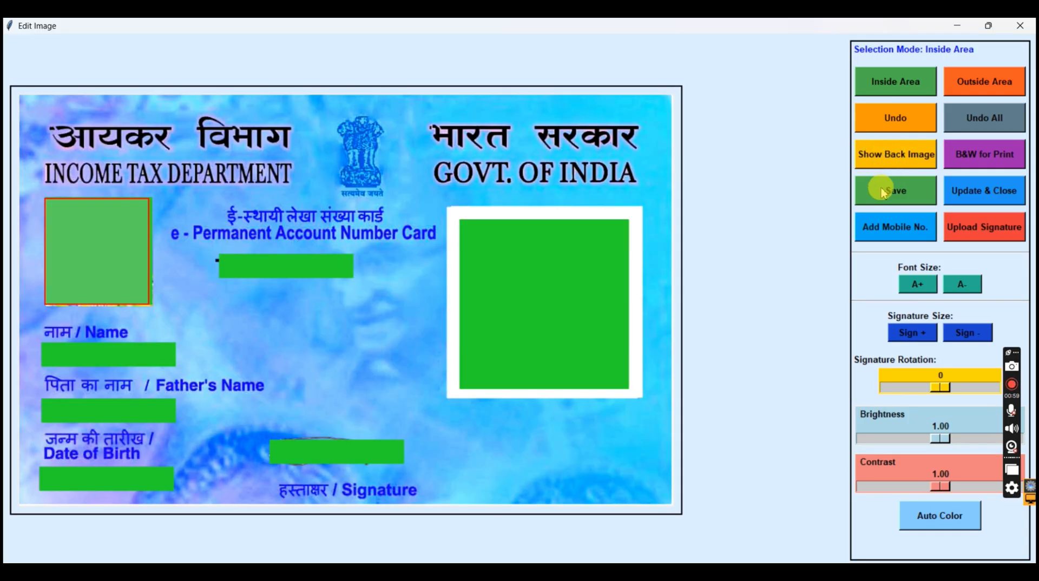
click(876, 157)
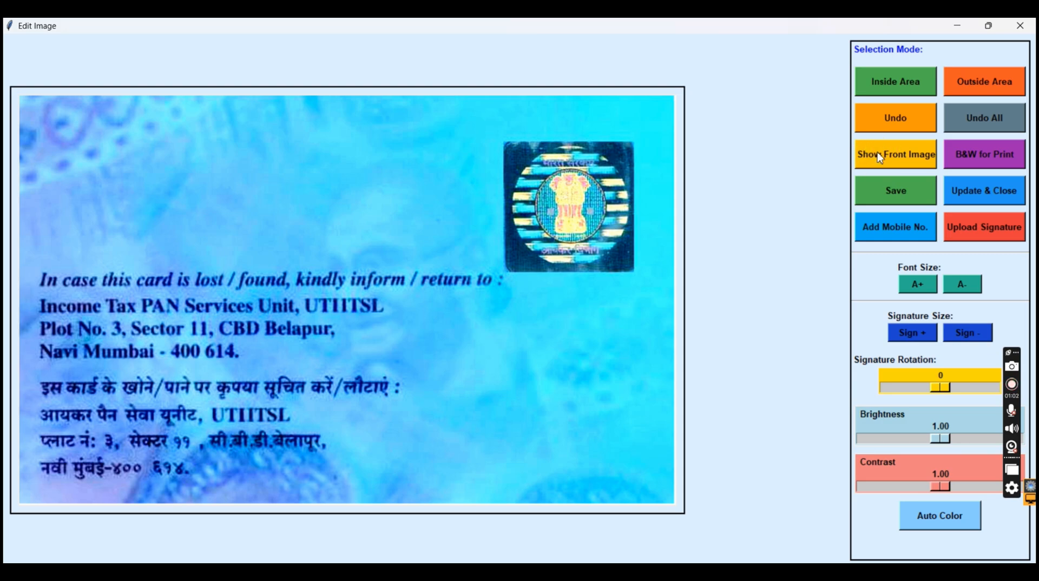
click(879, 157)
click(976, 198)
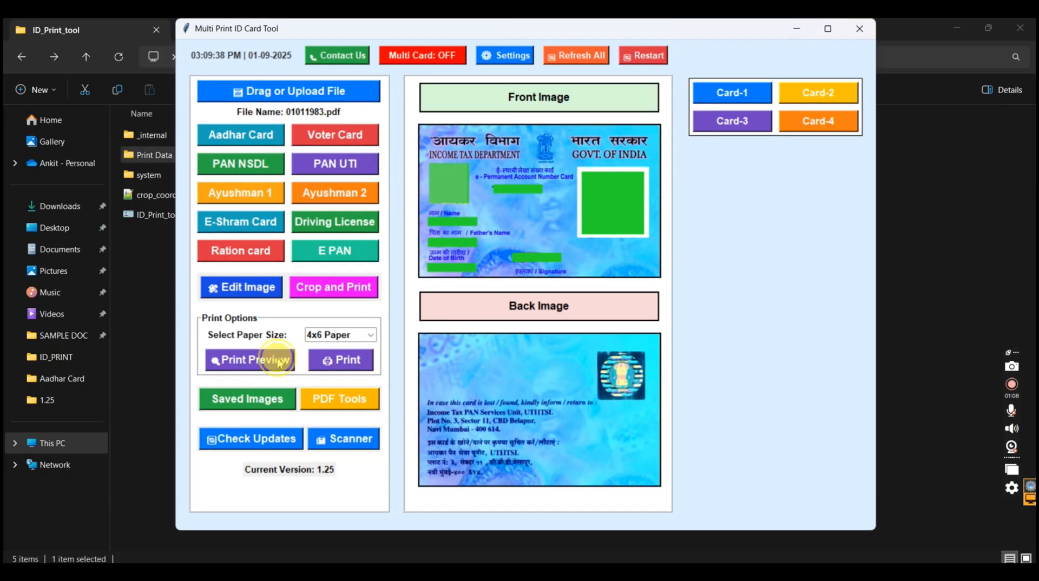
Open the print preview of the edited PAN card on 4x6 Paper
click(281, 359)
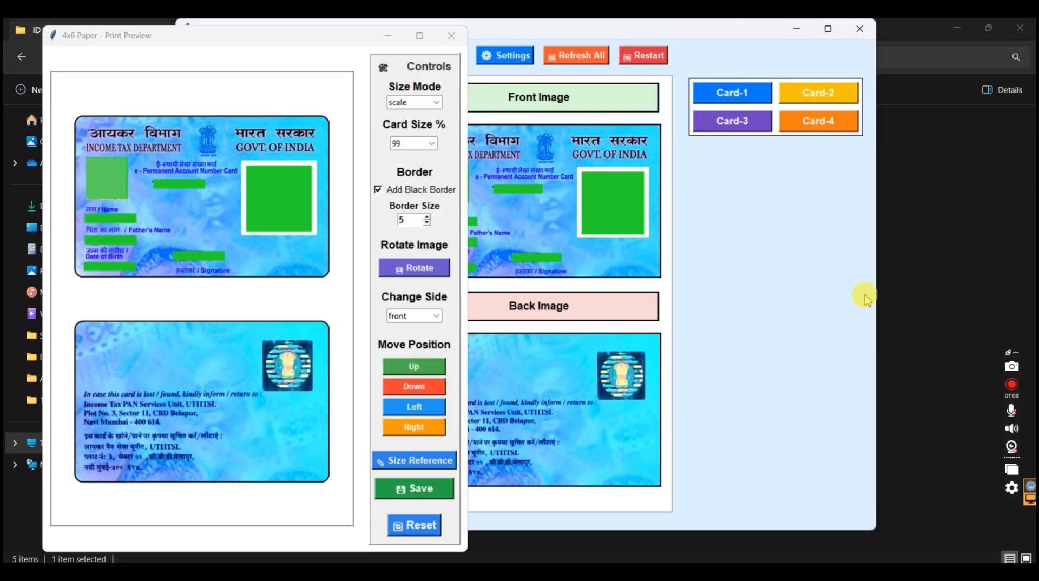
click(1010, 385)
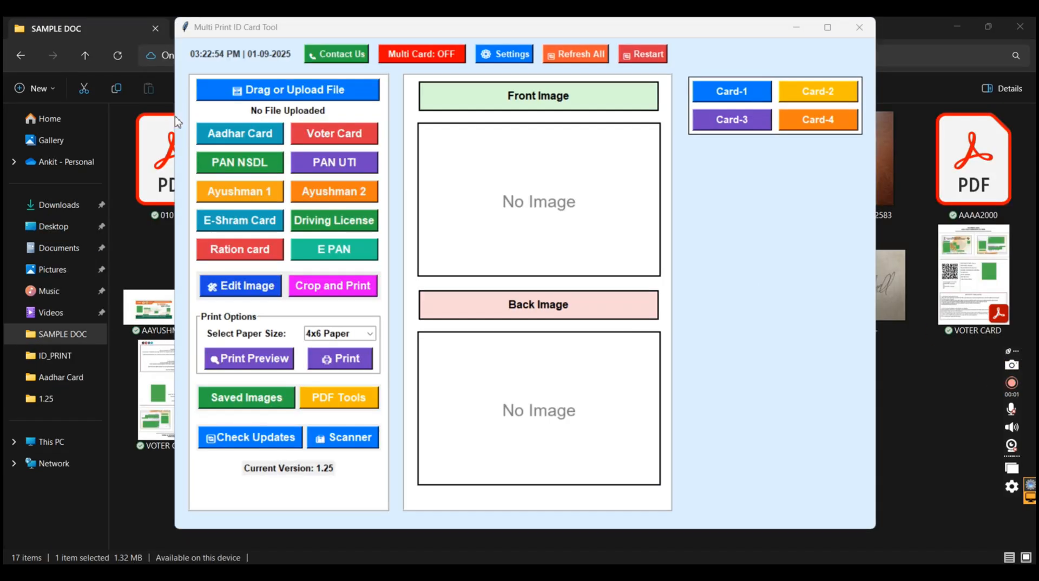
Upload the first PDF in SAMPLE DOC again and generate its PAN UTI card images afresh
click(249, 88)
click(249, 89)
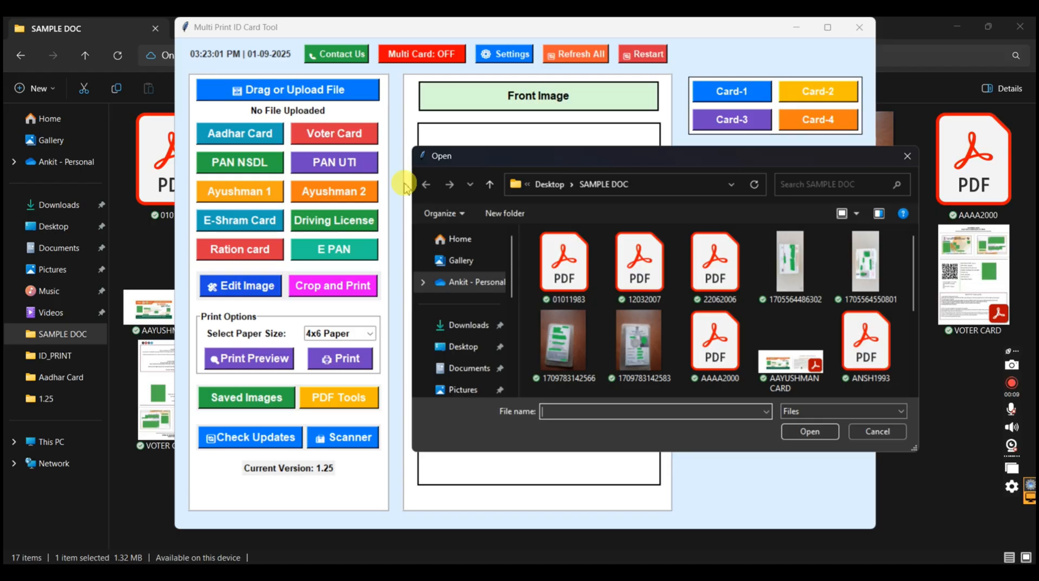
double_click(572, 276)
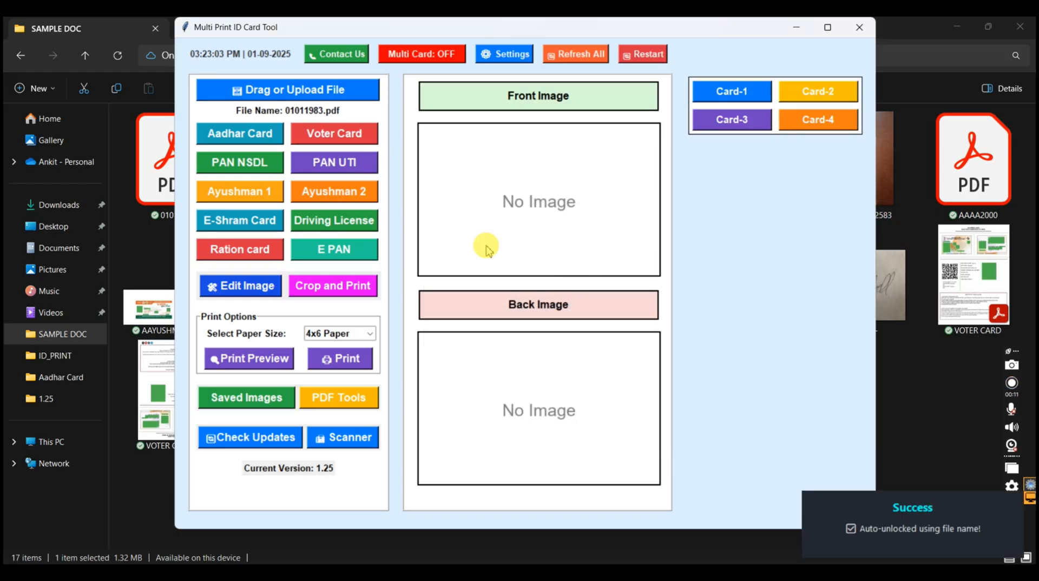
click(349, 164)
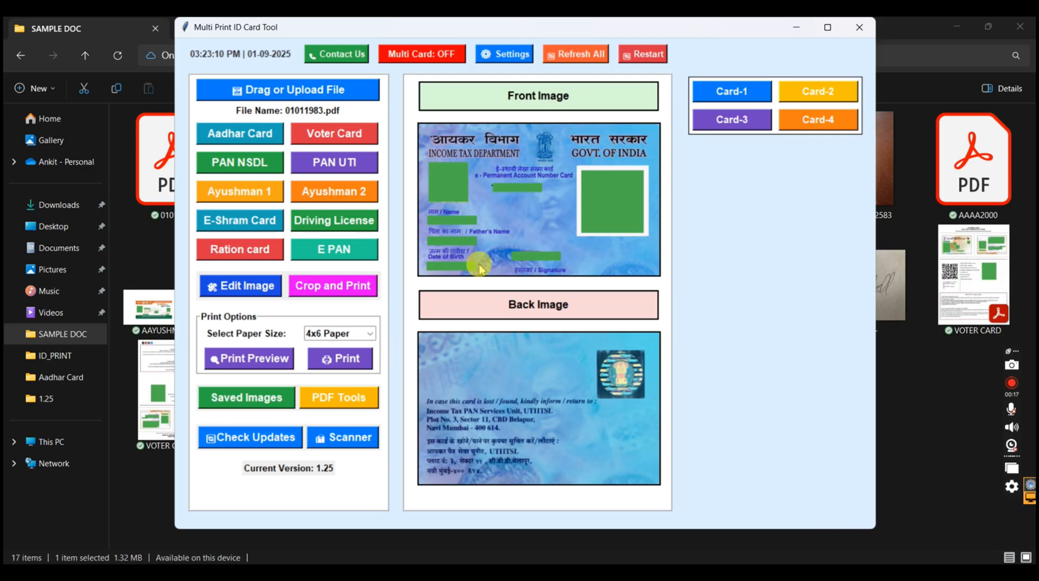
Replace the uploaded file with AAAA2000.pdf and generate the Aadhar Card images from it
click(275, 89)
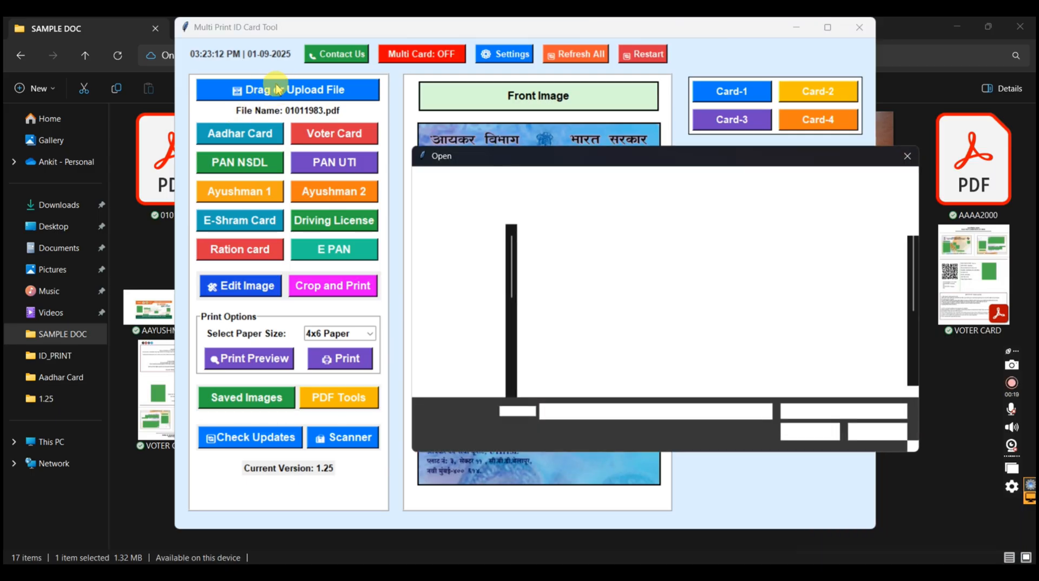
text(AAA)
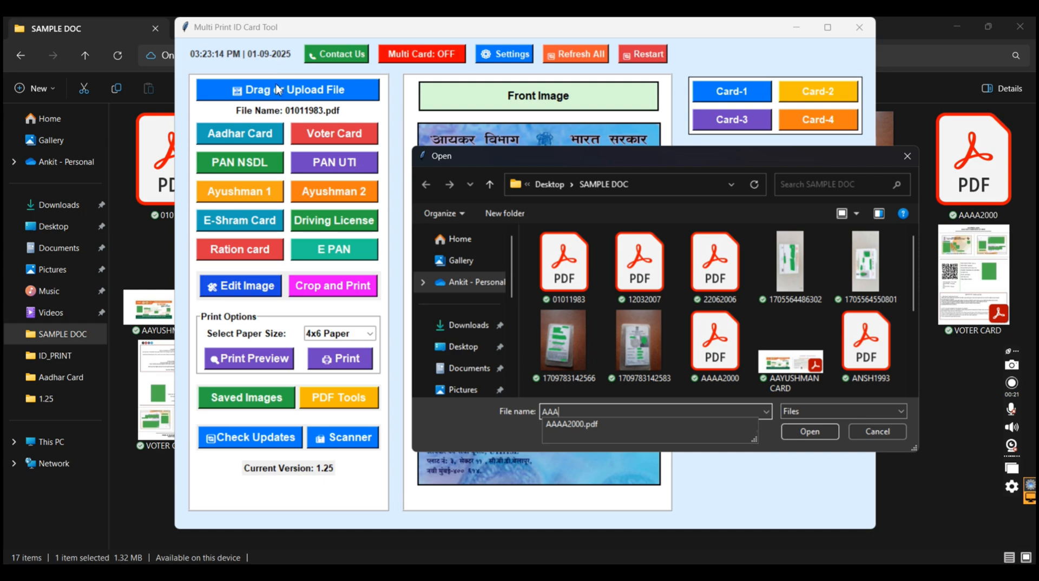
key(Down)
key(Return)
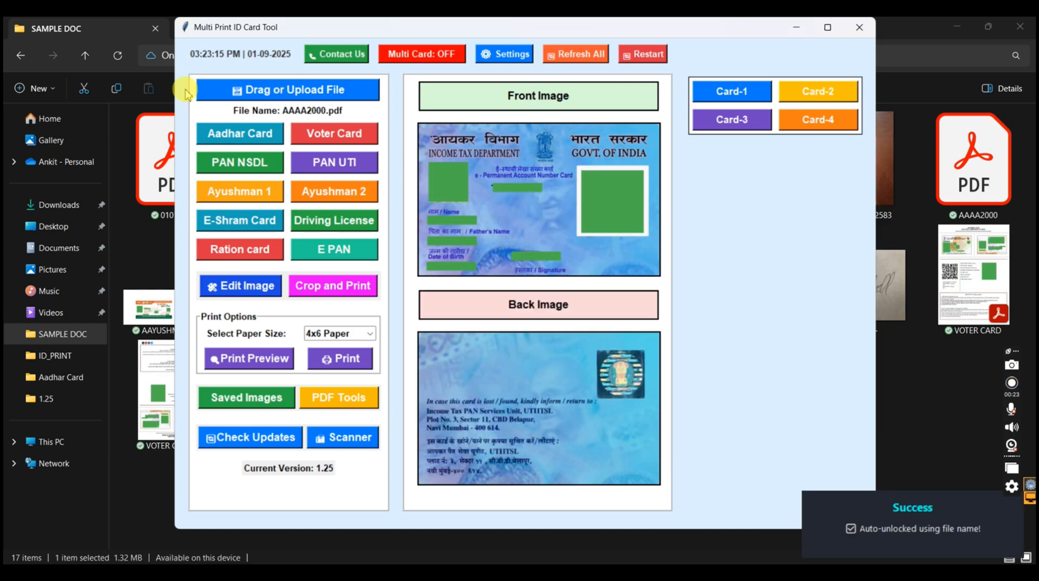
click(237, 134)
key(Return)
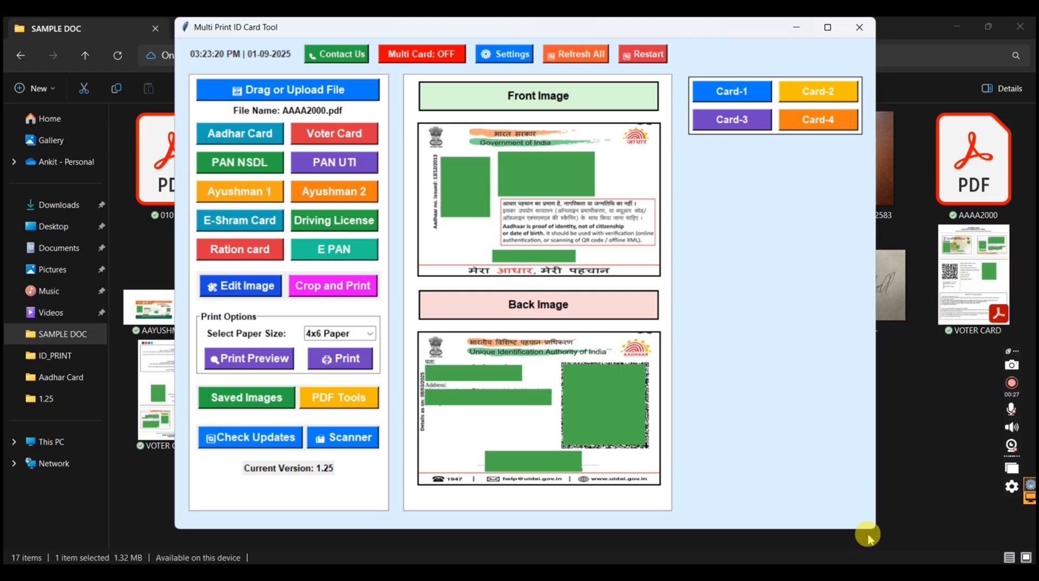
Switch to the SAMPLE DOC folder and examine how the PDF files are named for automatic unlocking
click(912, 446)
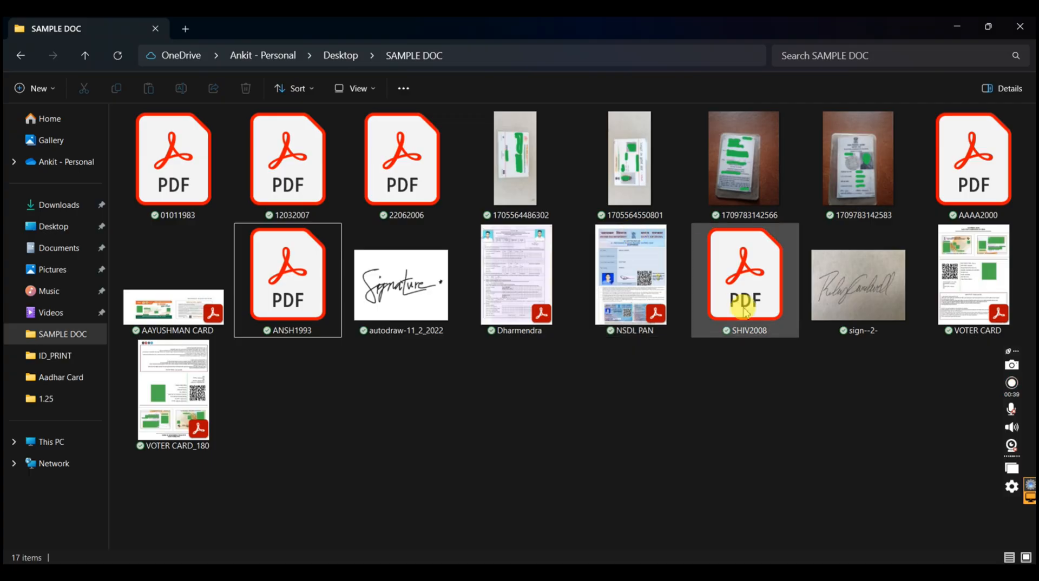
click(758, 336)
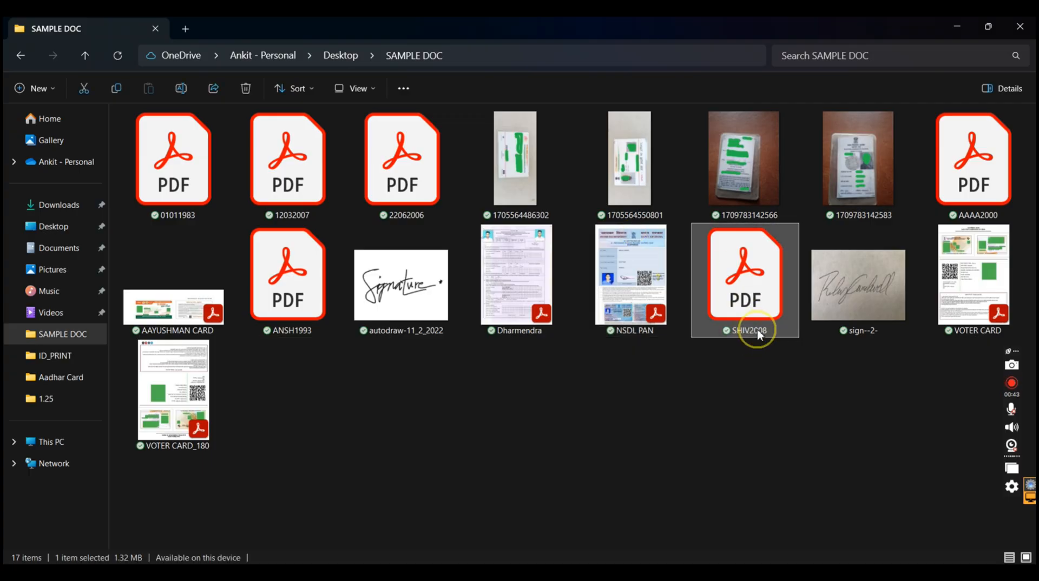
click(769, 332)
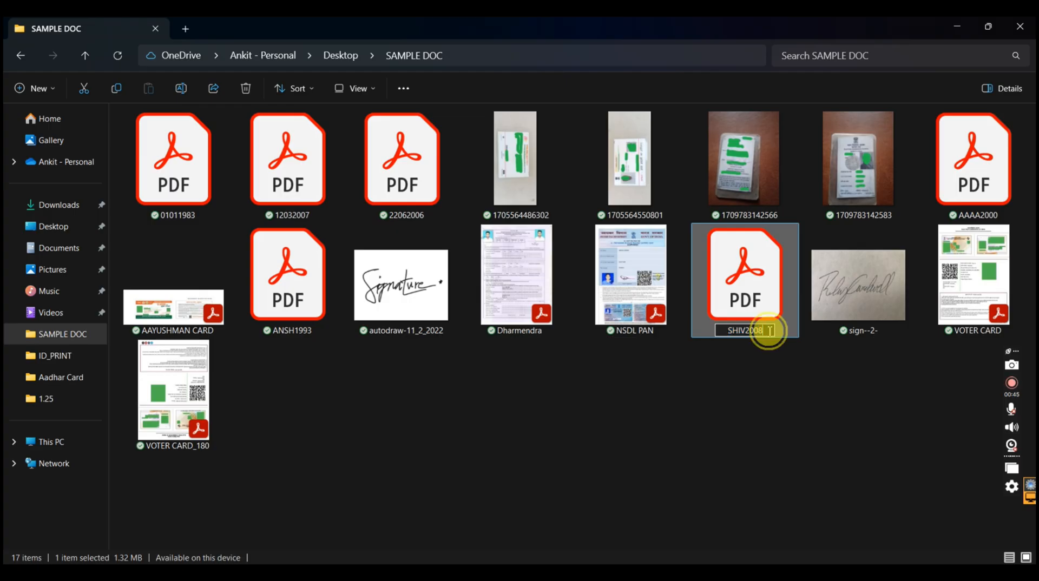
click(707, 399)
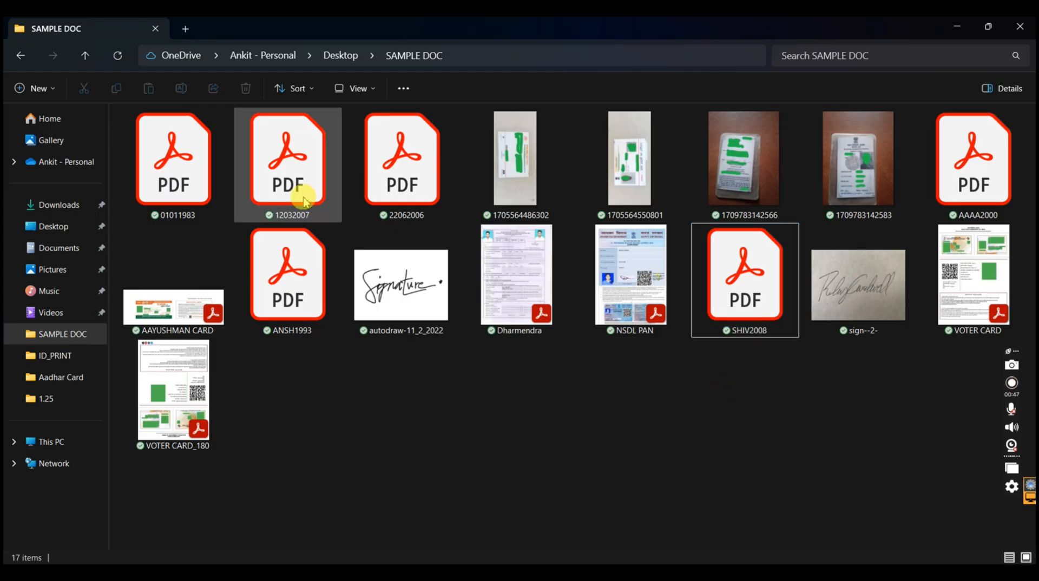
click(164, 187)
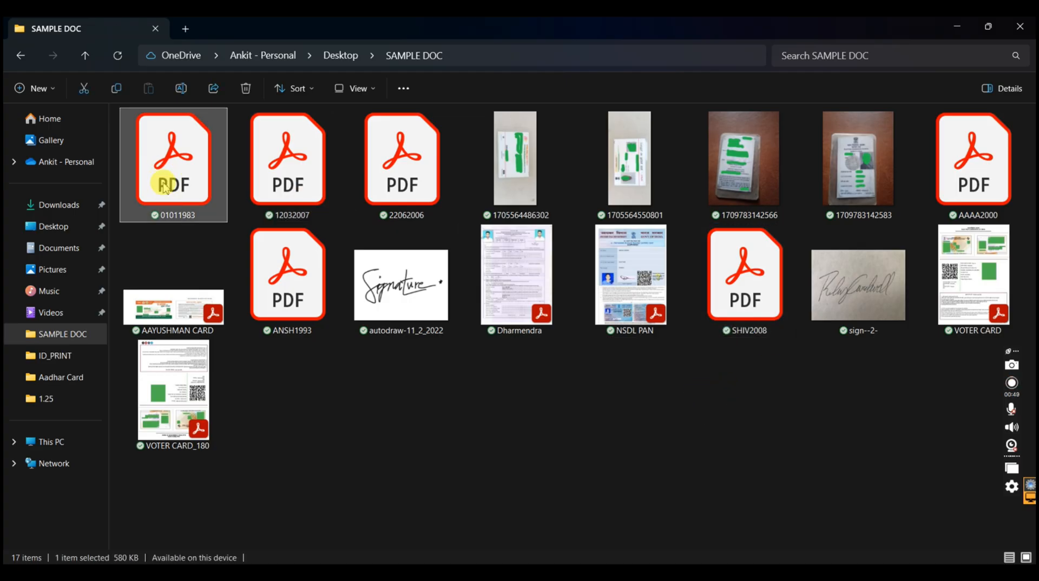
click(200, 216)
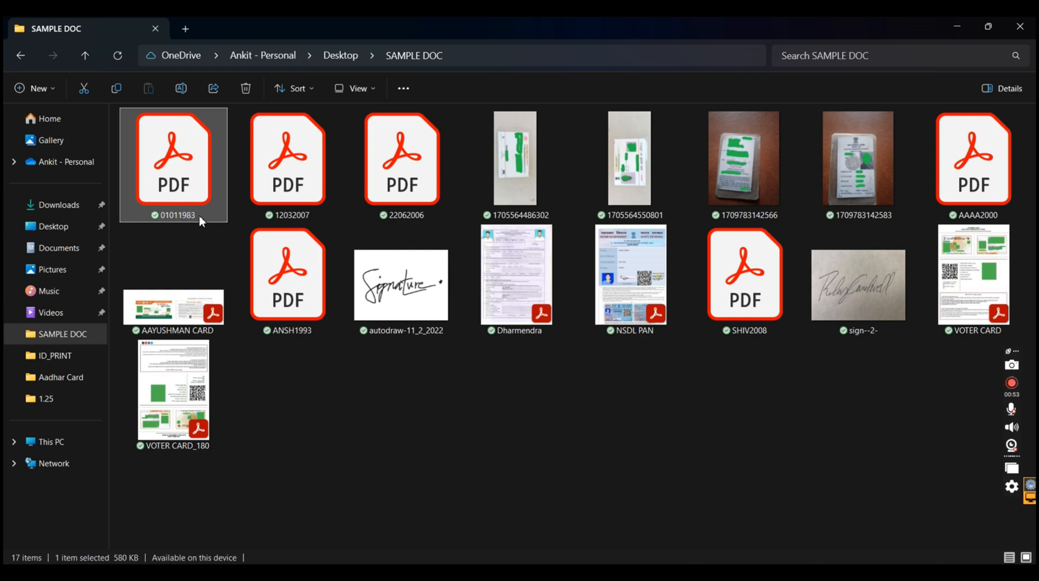
mouse_move(699, 574)
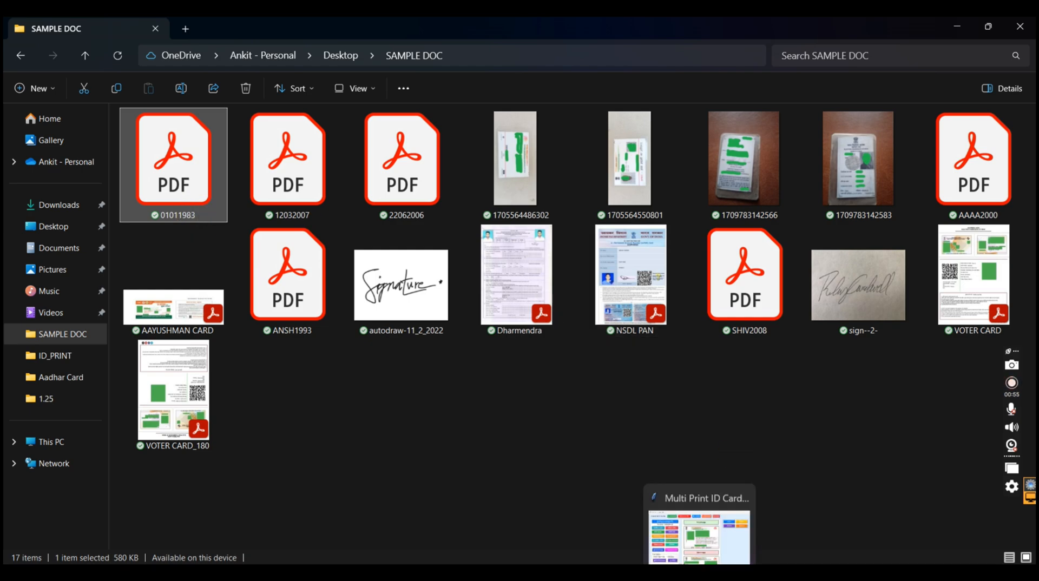
Switch back to the Multi Print ID Card Tool, upload the first PDF in SAMPLE DOC and generate its PAN UTI card images
click(699, 535)
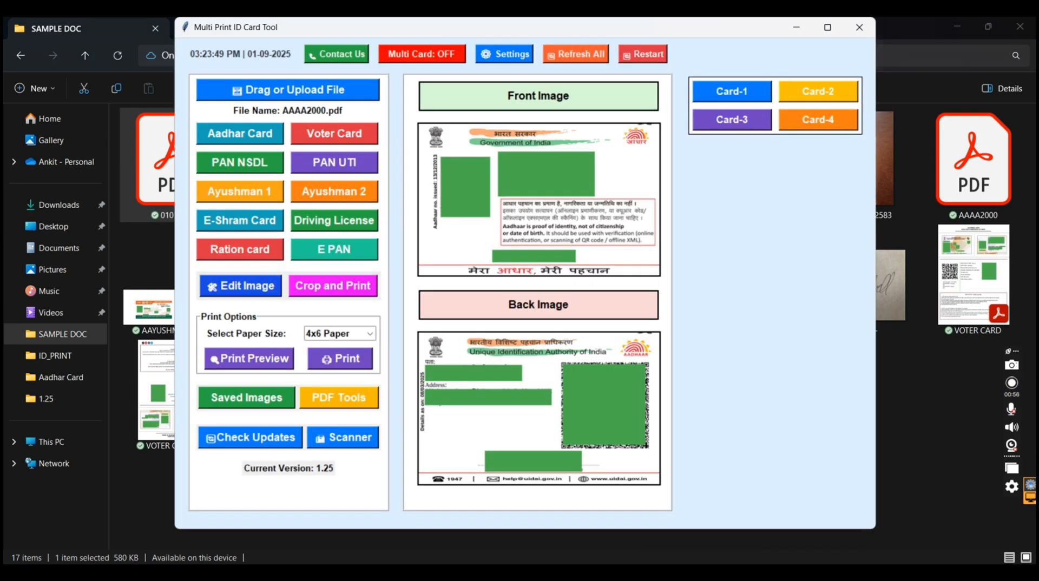
click(297, 98)
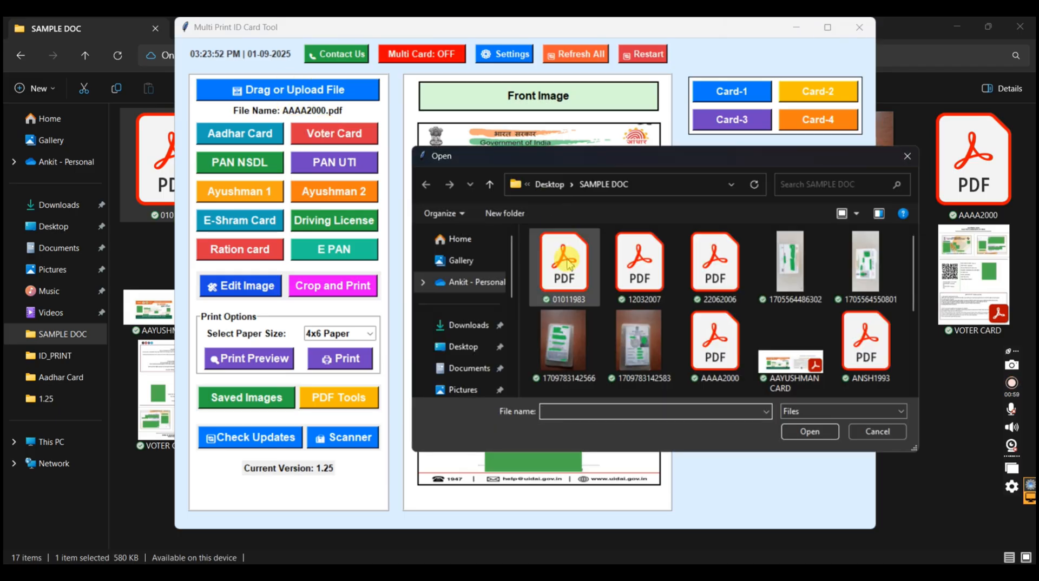
double_click(567, 263)
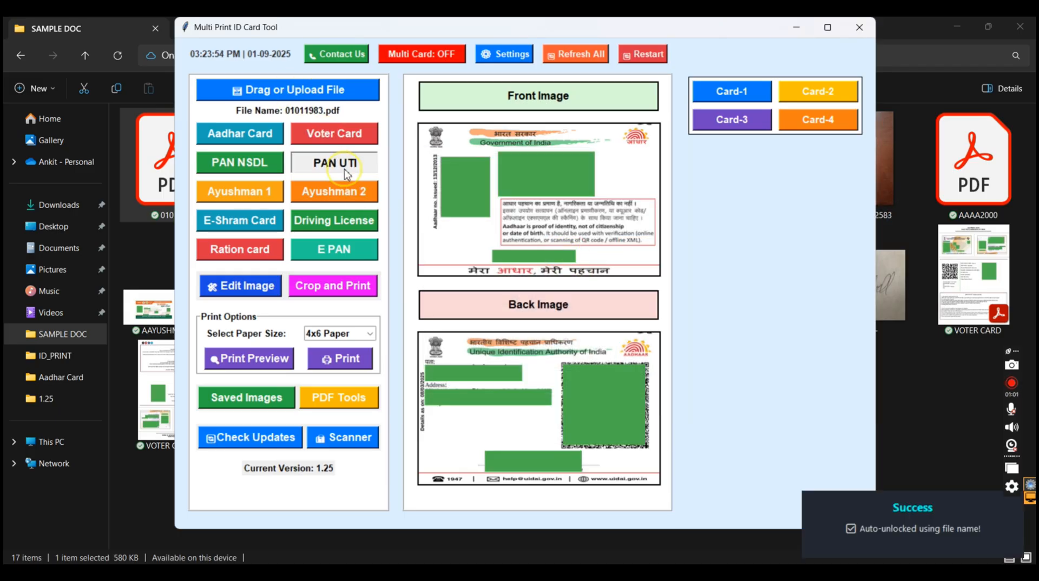
click(345, 173)
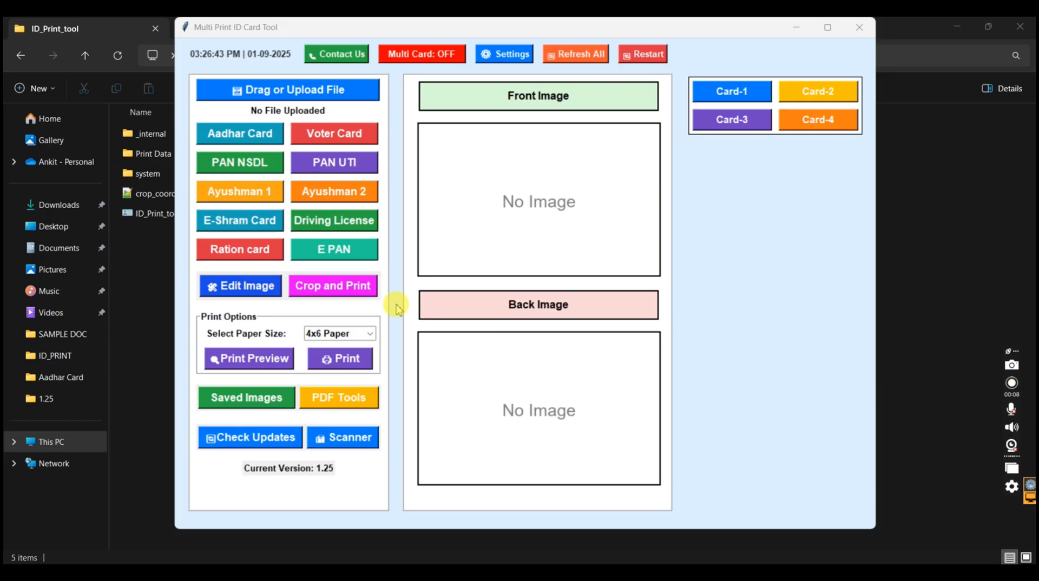
click(330, 288)
click(323, 286)
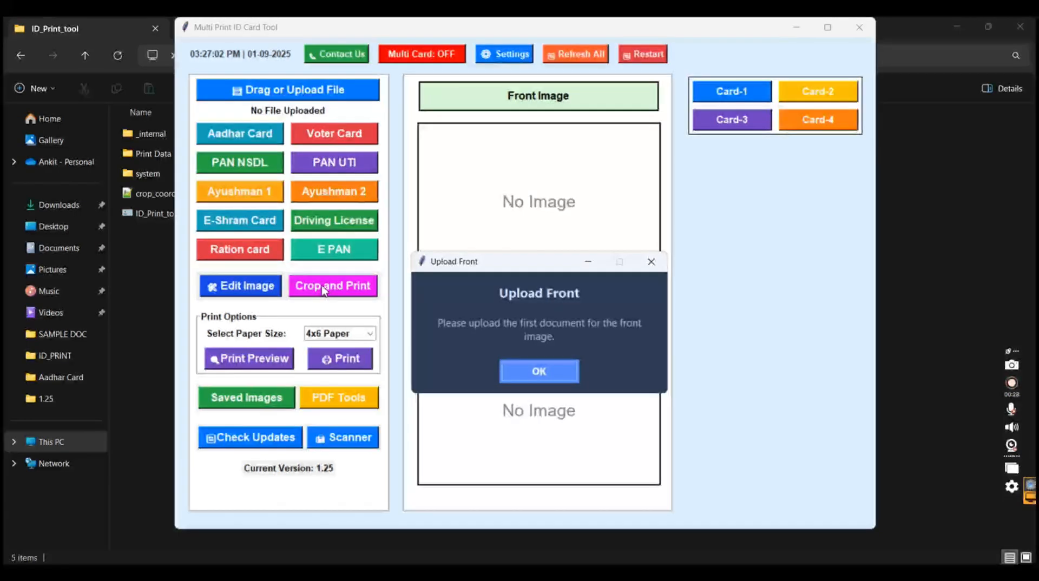
click(571, 379)
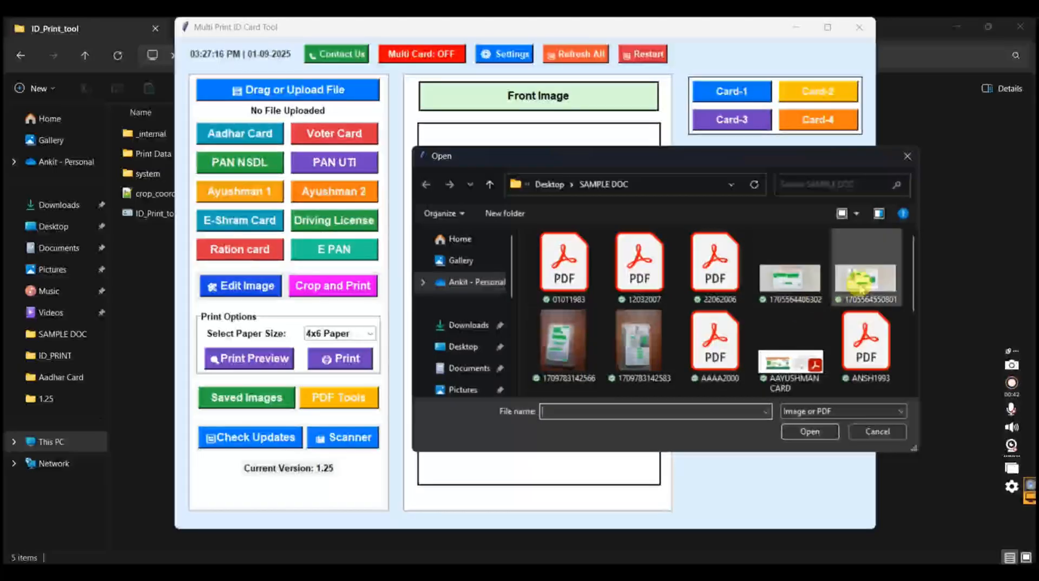
click(860, 287)
double_click(860, 287)
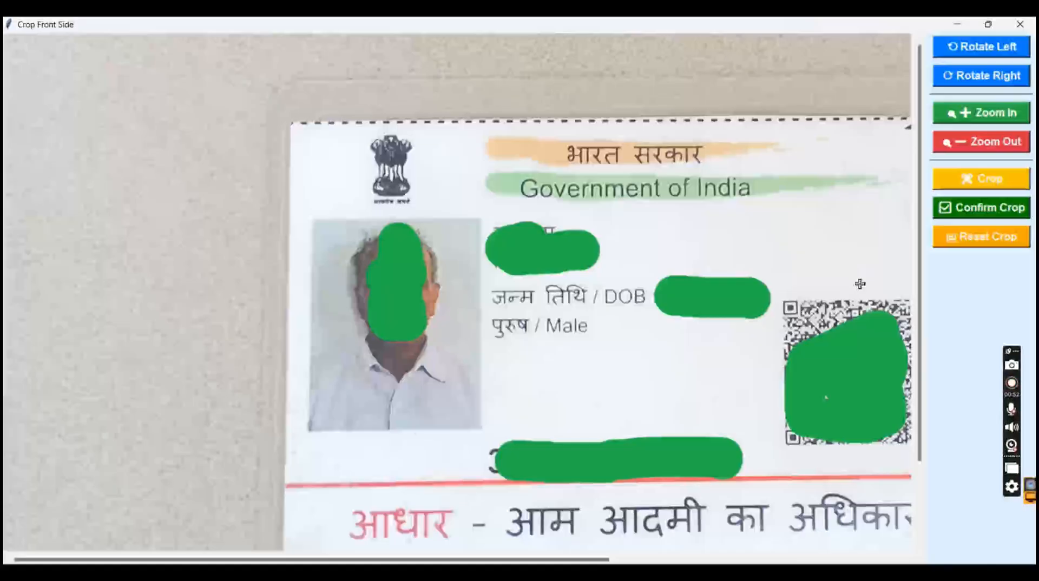
Crop the front photo to the Aadhaar card's outline, fitting the crop corners to the card's edges, and confirm the crop
click(980, 141)
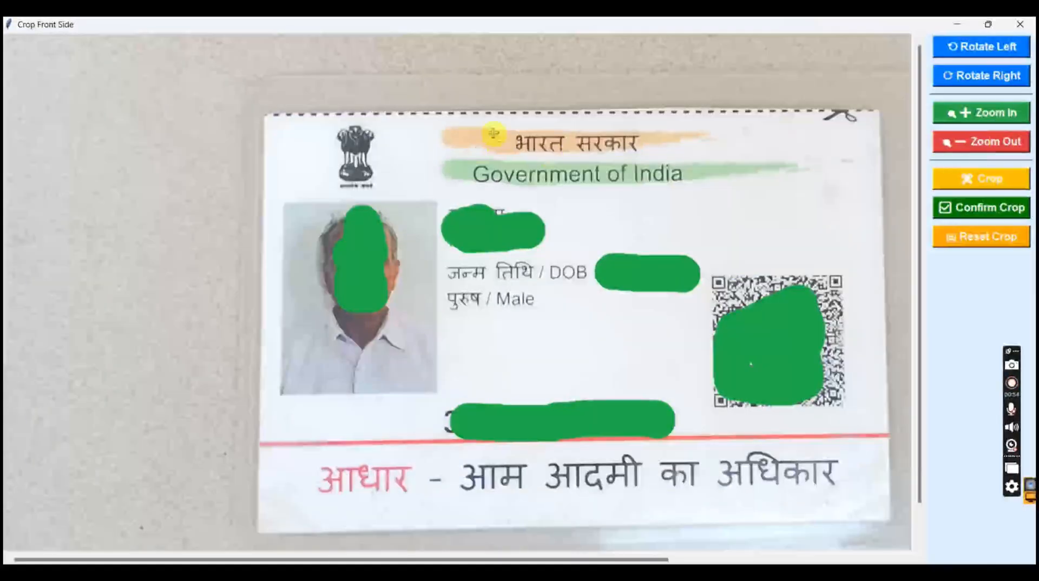
drag(253, 106, 891, 523)
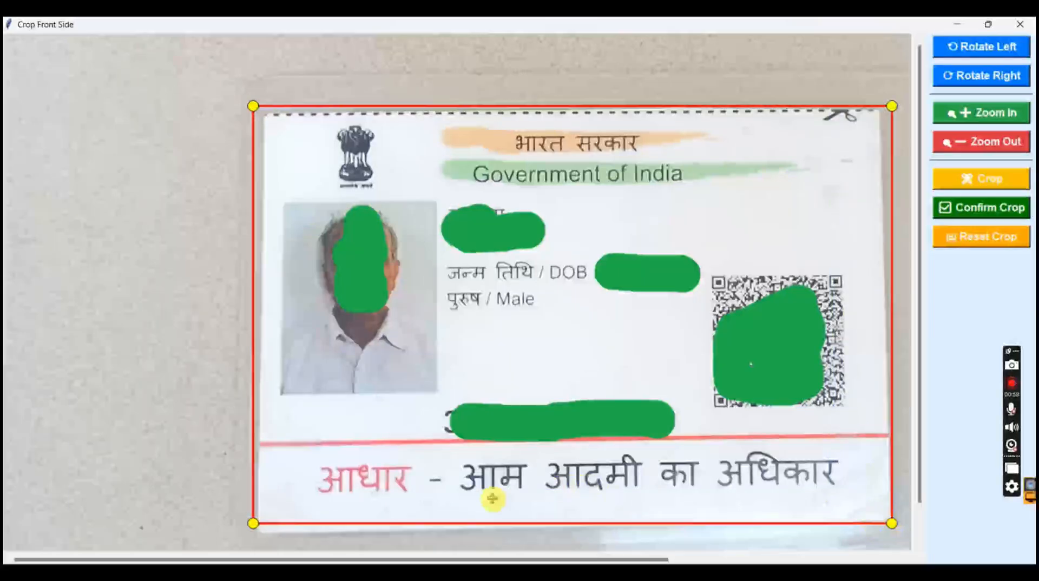
drag(252, 524, 261, 531)
drag(253, 106, 272, 116)
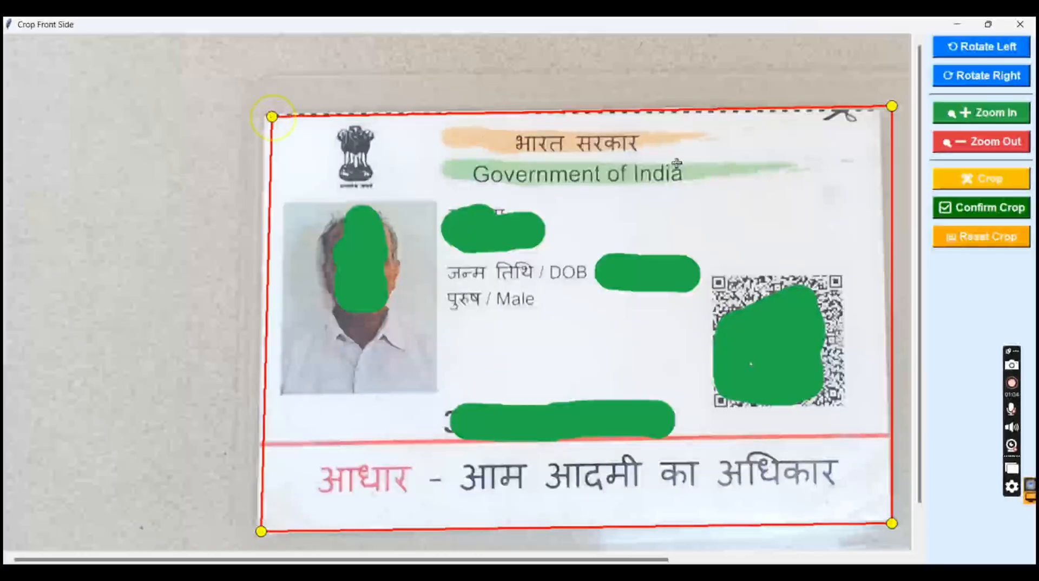
drag(895, 102, 880, 108)
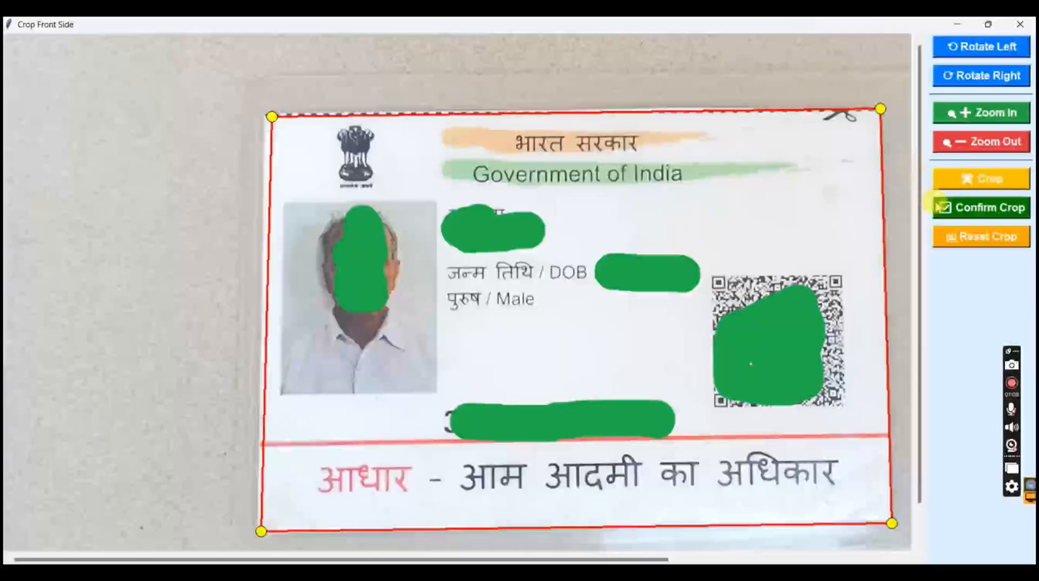
click(945, 208)
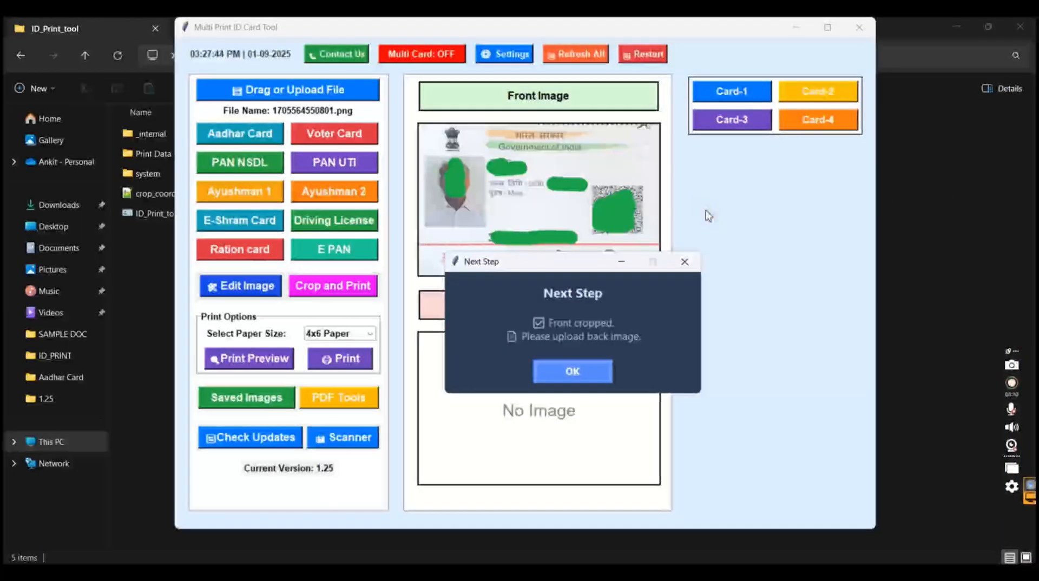
click(572, 371)
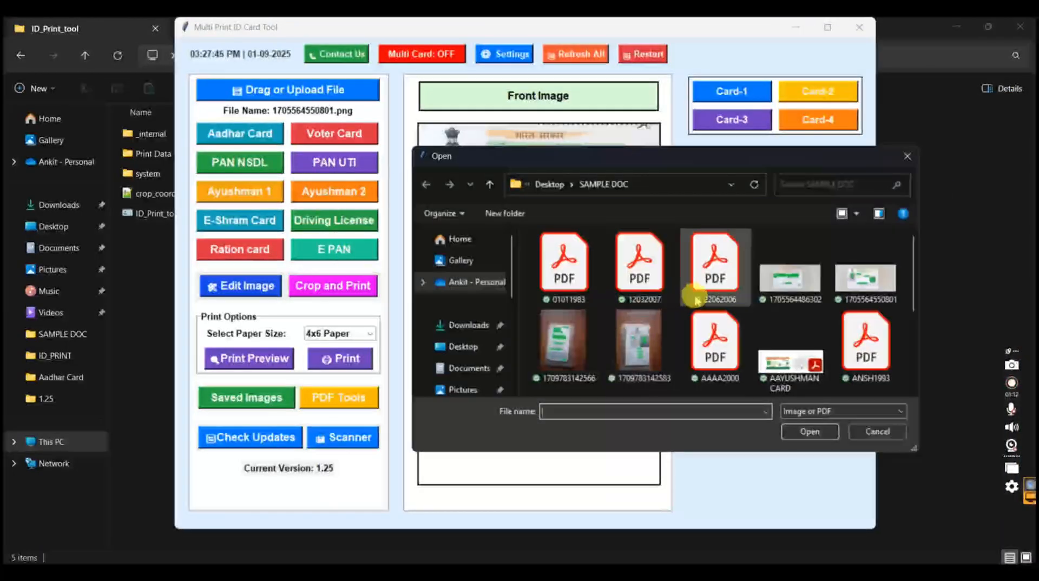
double_click(763, 286)
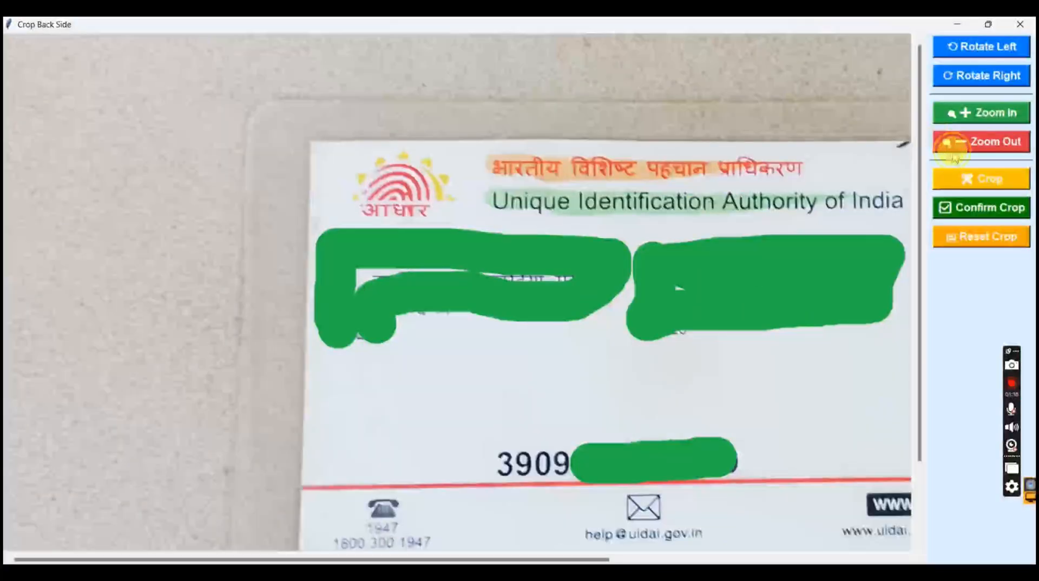
click(944, 141)
click(948, 143)
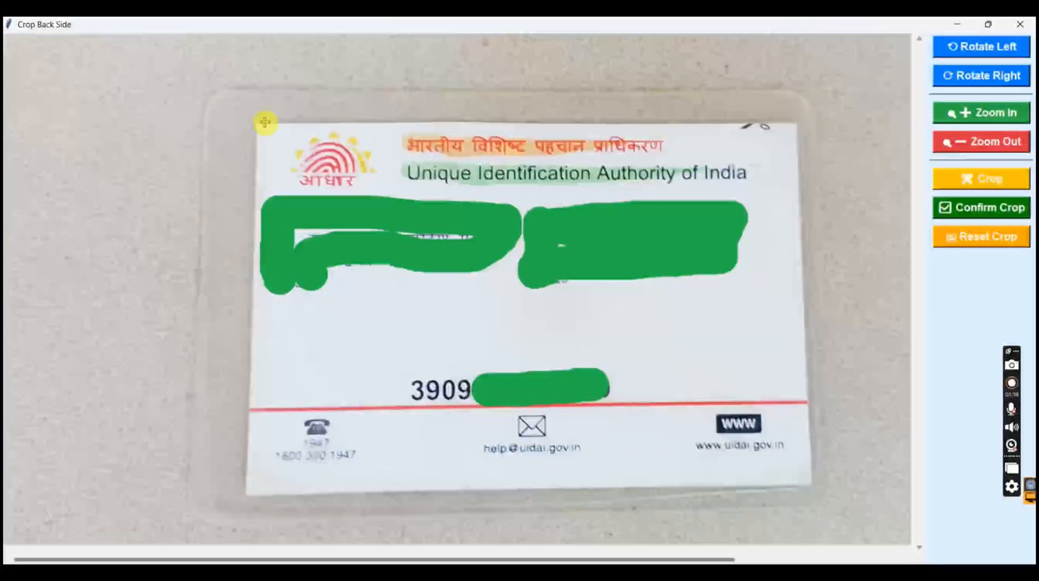
drag(258, 121, 814, 483)
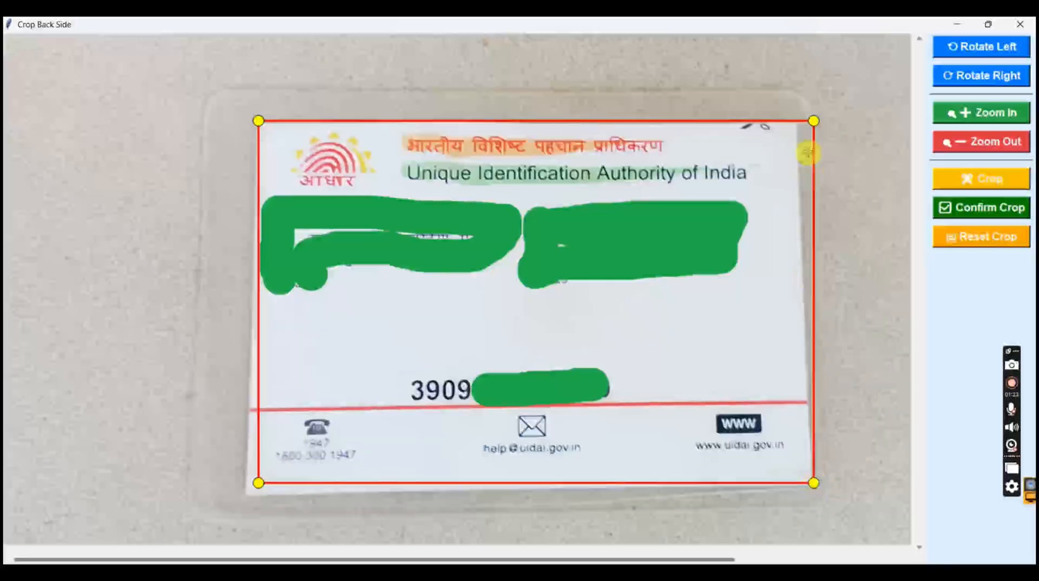
drag(814, 121, 795, 125)
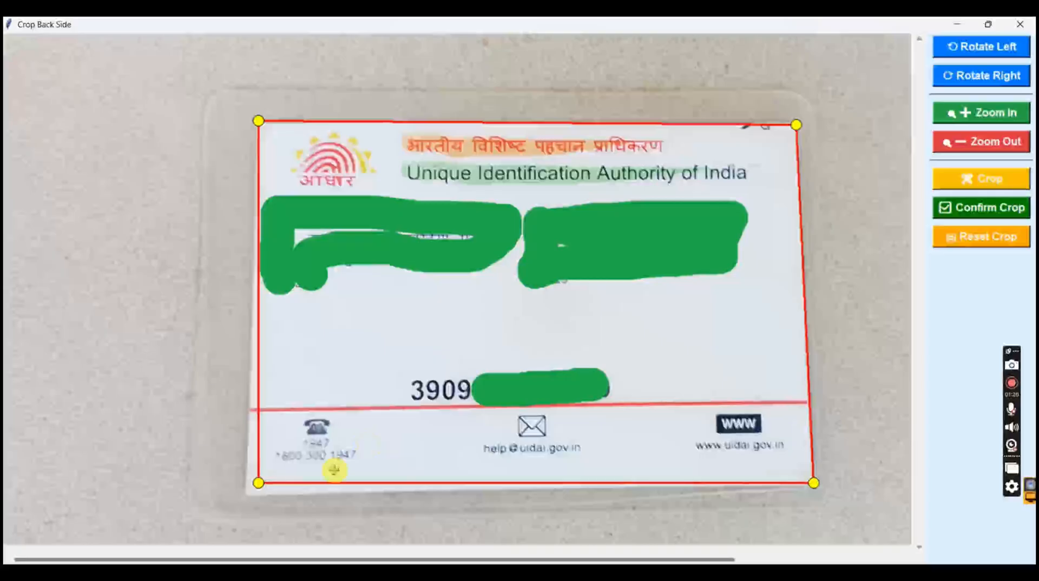
drag(257, 484, 248, 494)
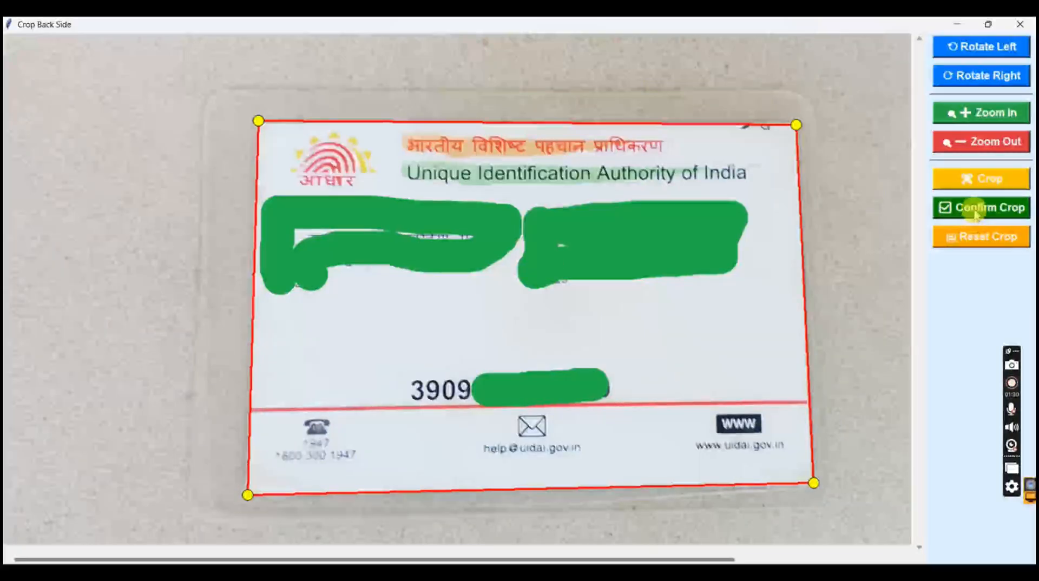
click(957, 207)
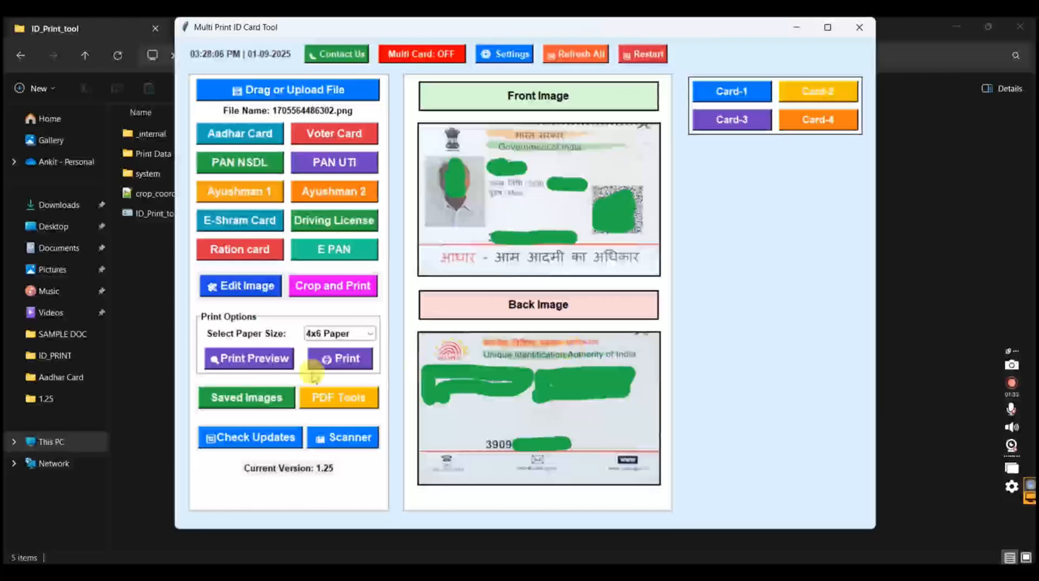
Check the cropped Aadhaar card's front and back in the 4x6 Paper print preview and close the preview
click(267, 363)
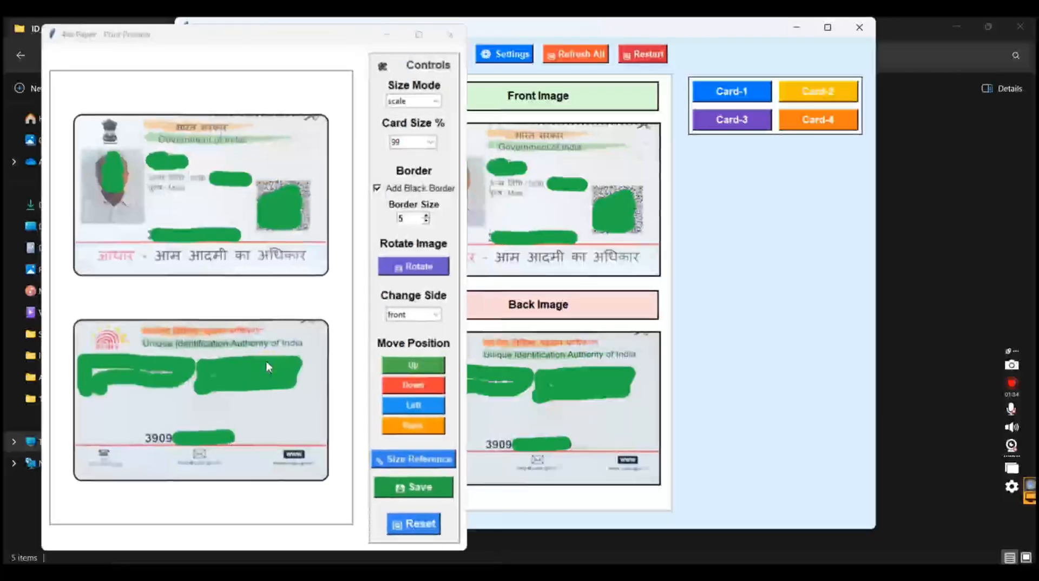
click(454, 36)
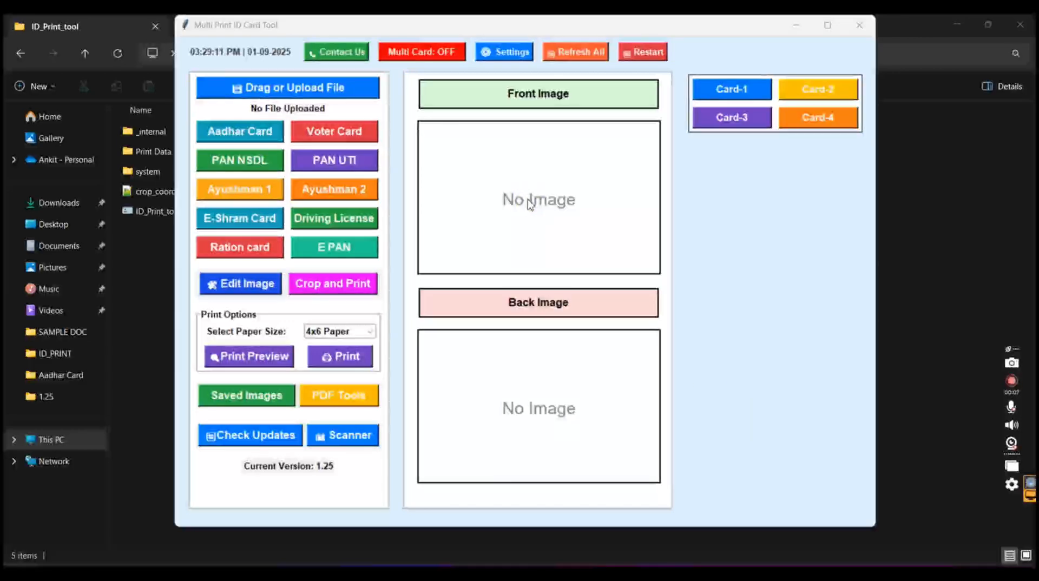
Turn on Multi Card mode and select A4 Crop & Print as its paper type
click(460, 52)
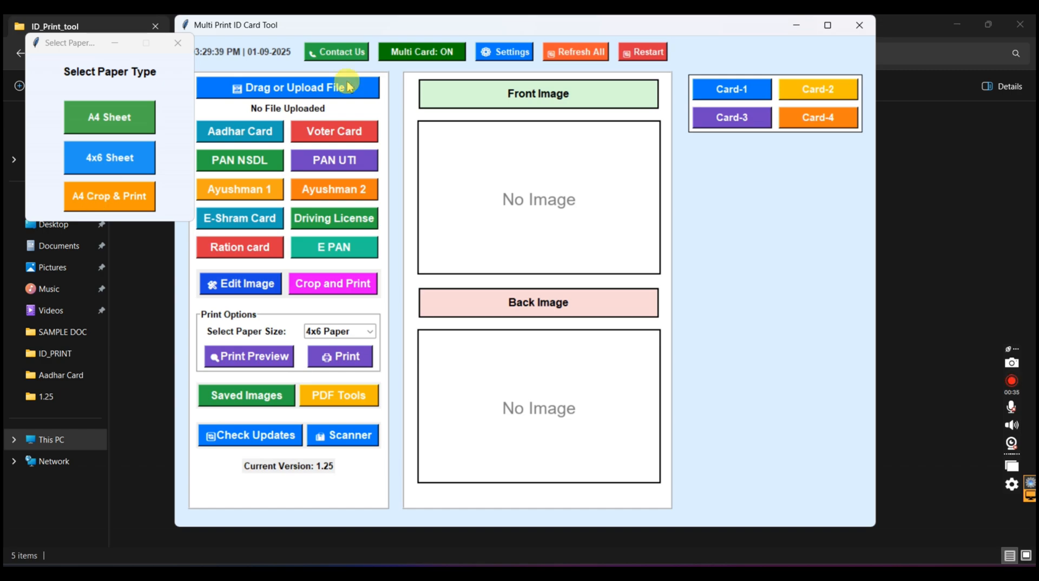
click(403, 56)
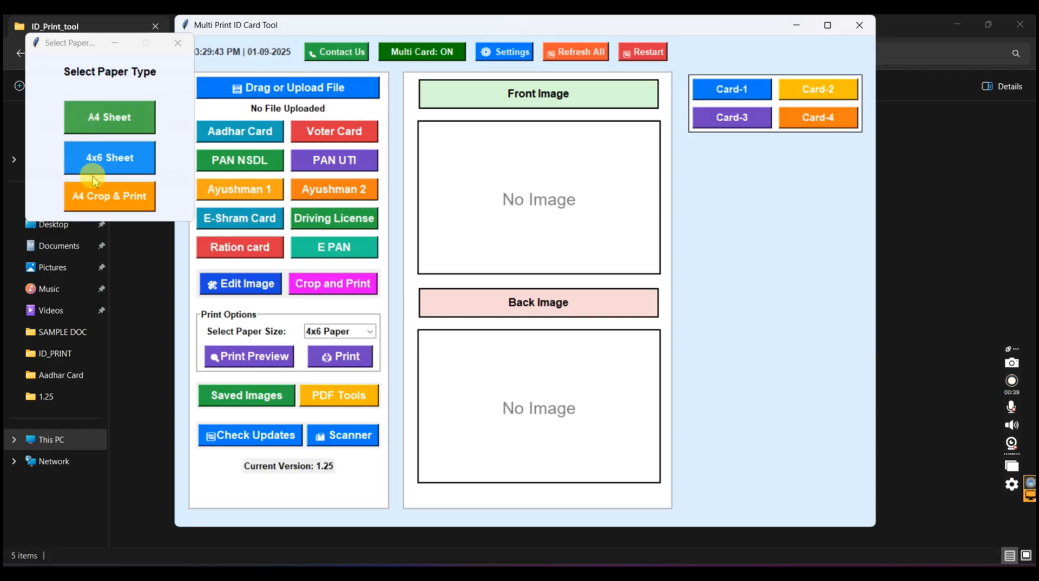
click(101, 198)
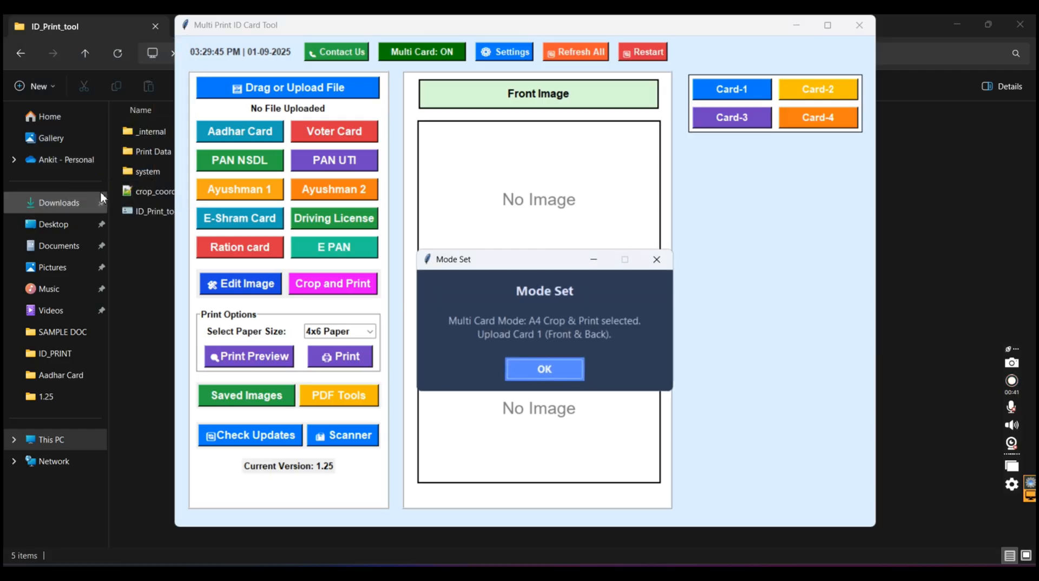
click(549, 372)
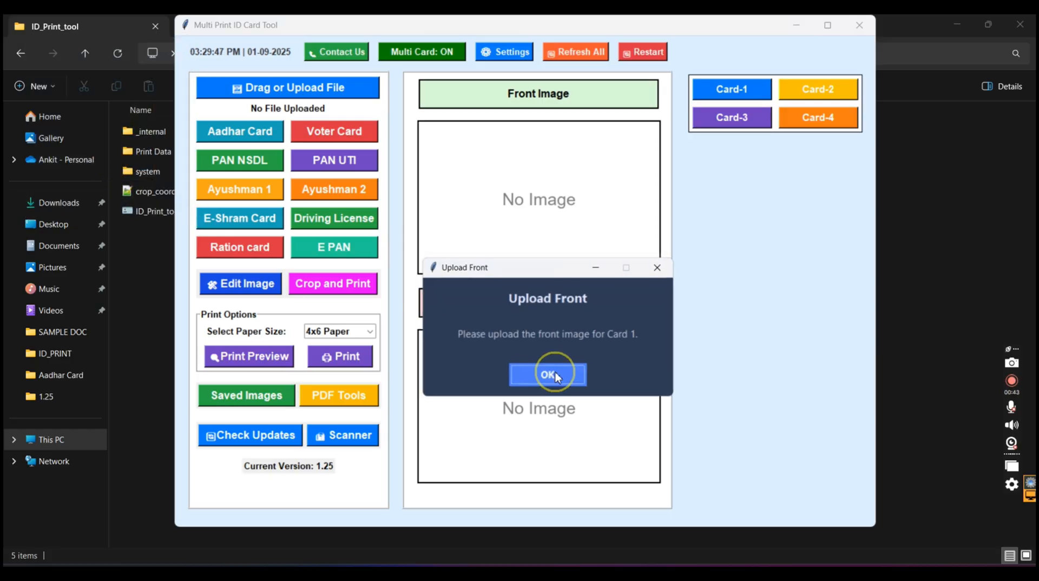
Upload the first PDF in SAMPLE DOC as Card 1's front and crop the PAN card's front side near the page's end
click(559, 376)
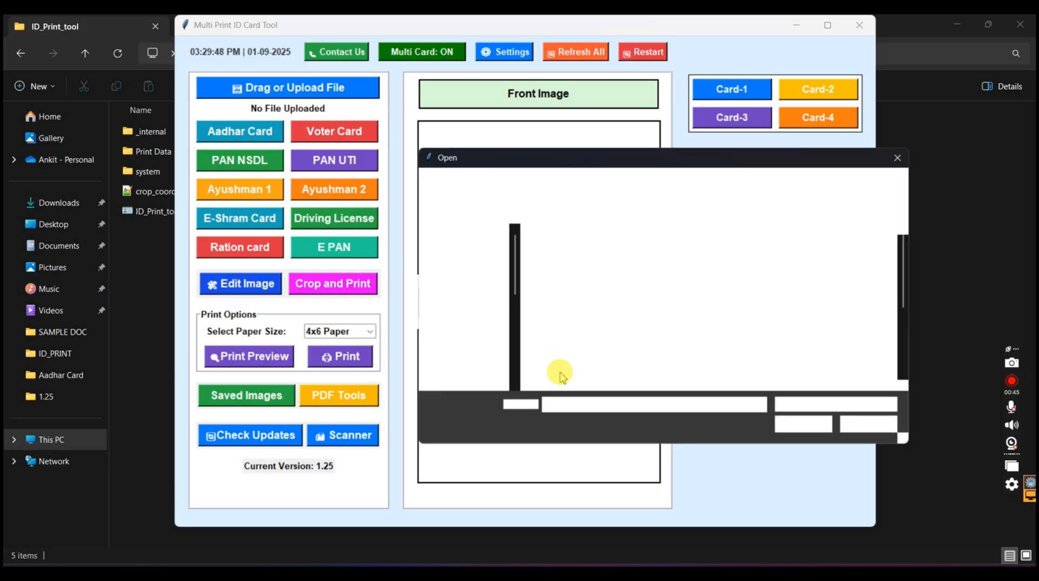
double_click(547, 272)
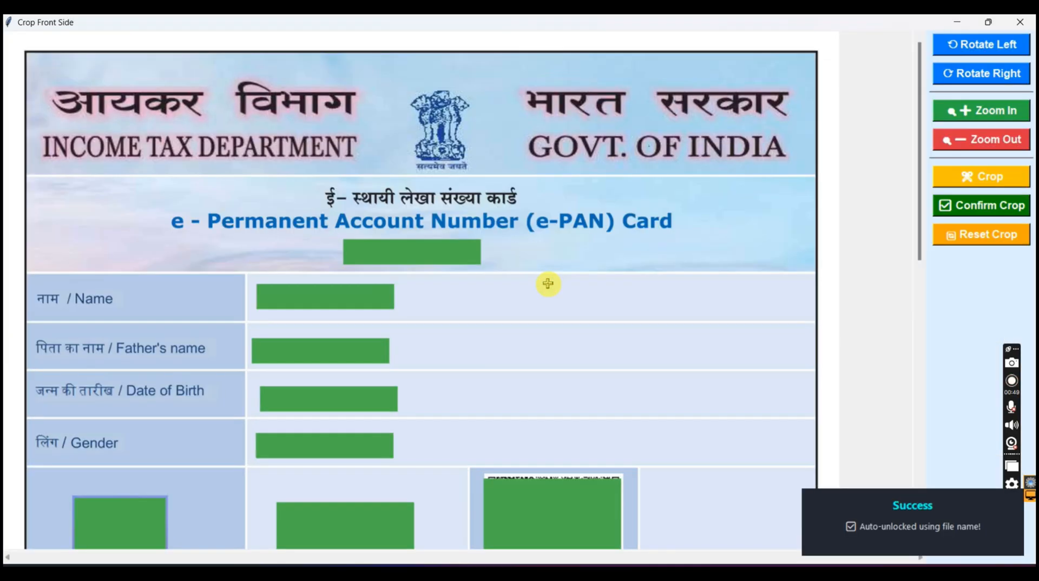
scroll(549, 287, down, 10)
scroll(549, 288, down, 4)
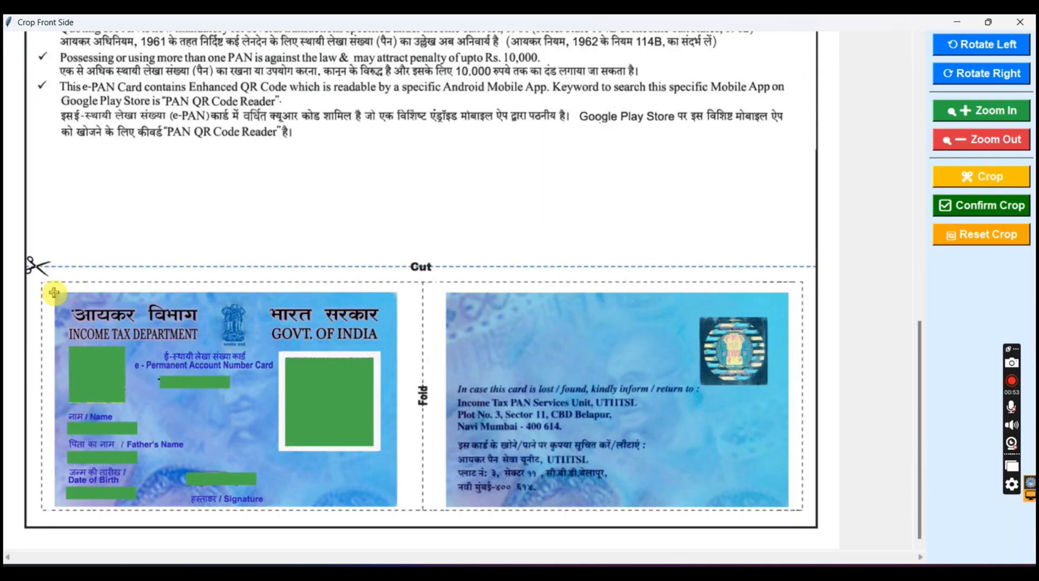
drag(54, 293, 396, 507)
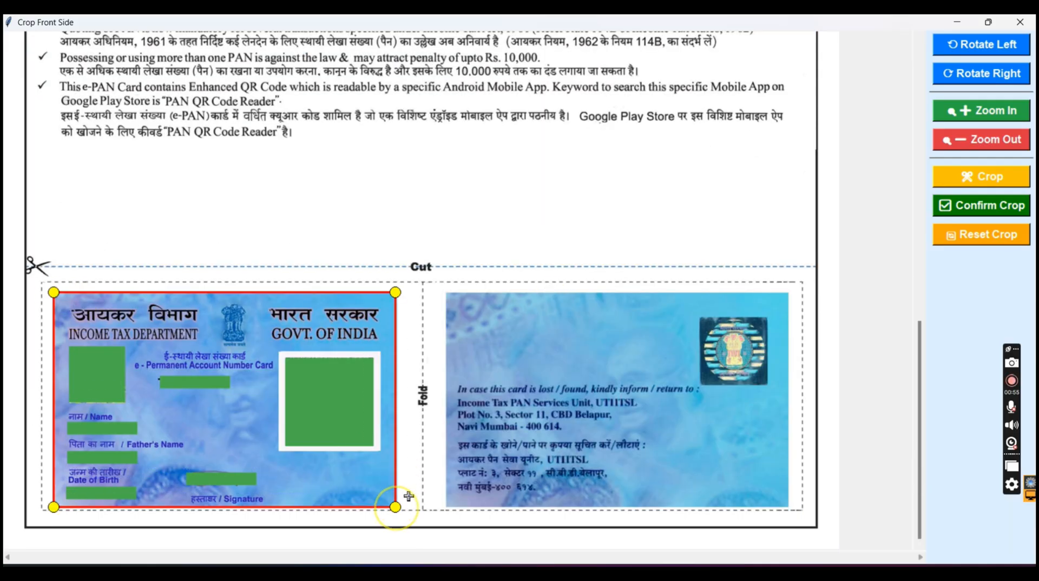
click(996, 206)
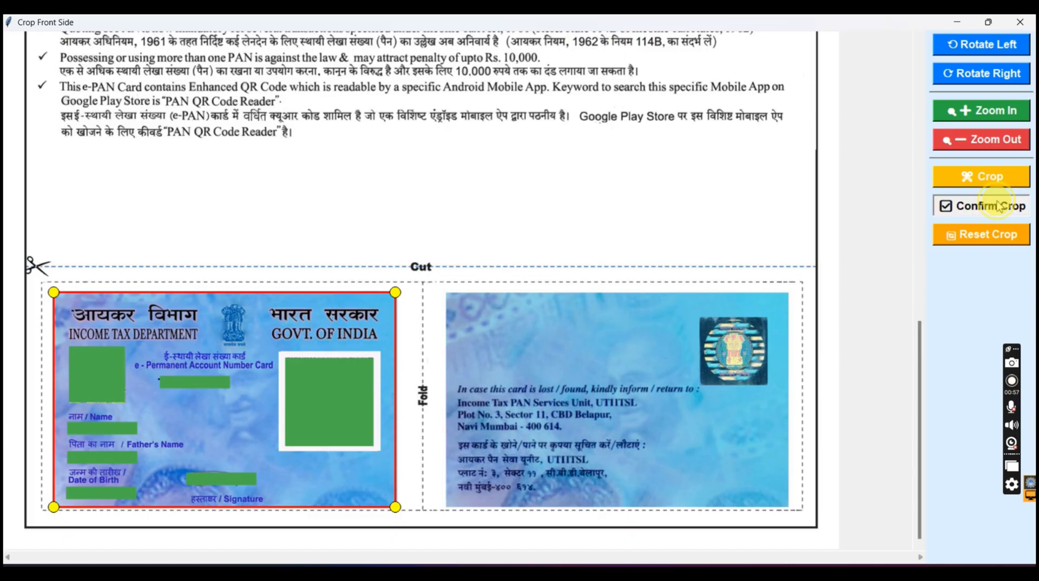
Upload the same PDF for Card 1's back image and crop the PAN card's back side beside the fold line
key(Return)
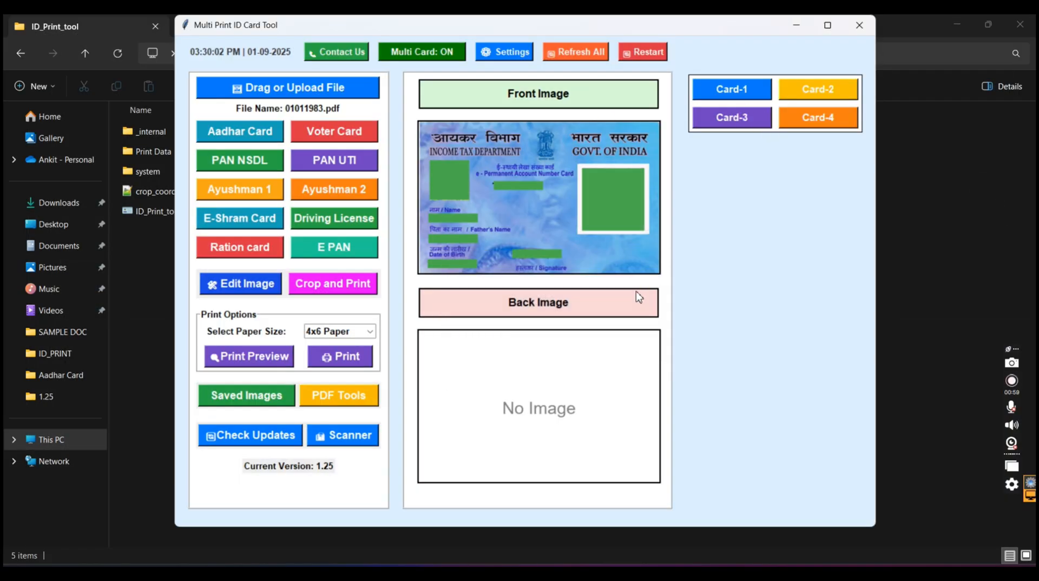
double_click(564, 262)
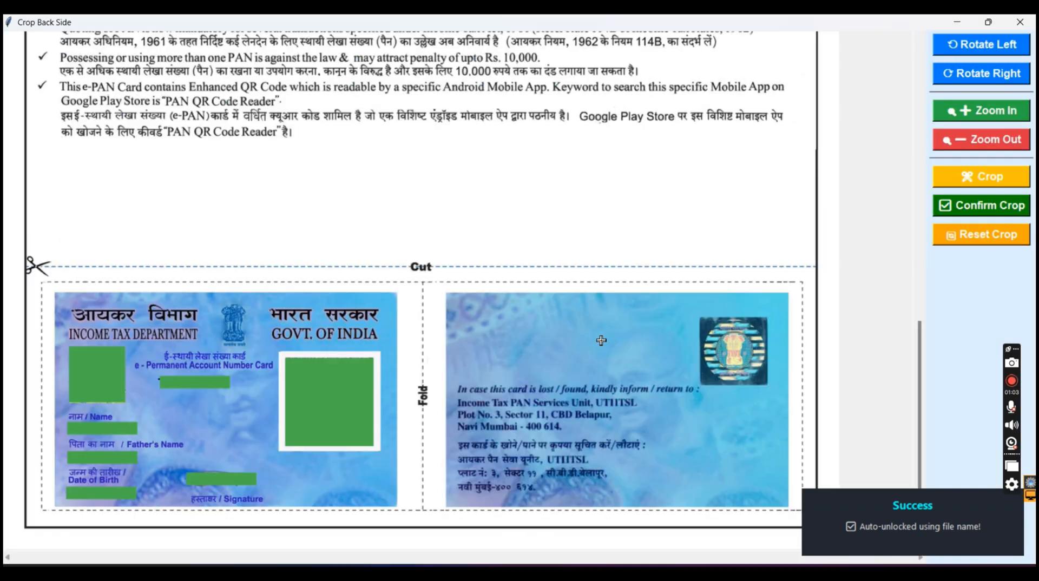
click(451, 298)
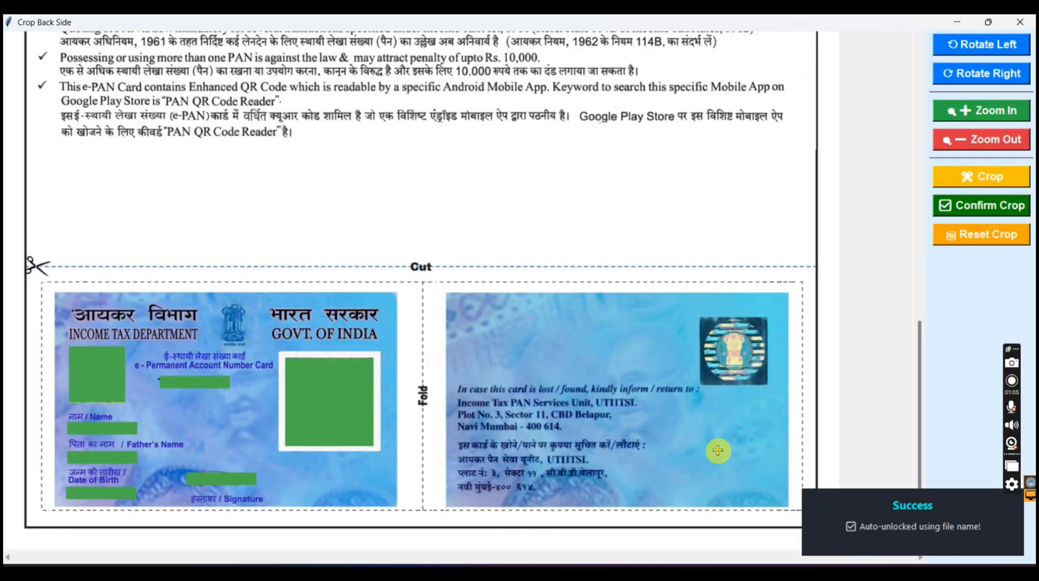
drag(445, 293, 791, 507)
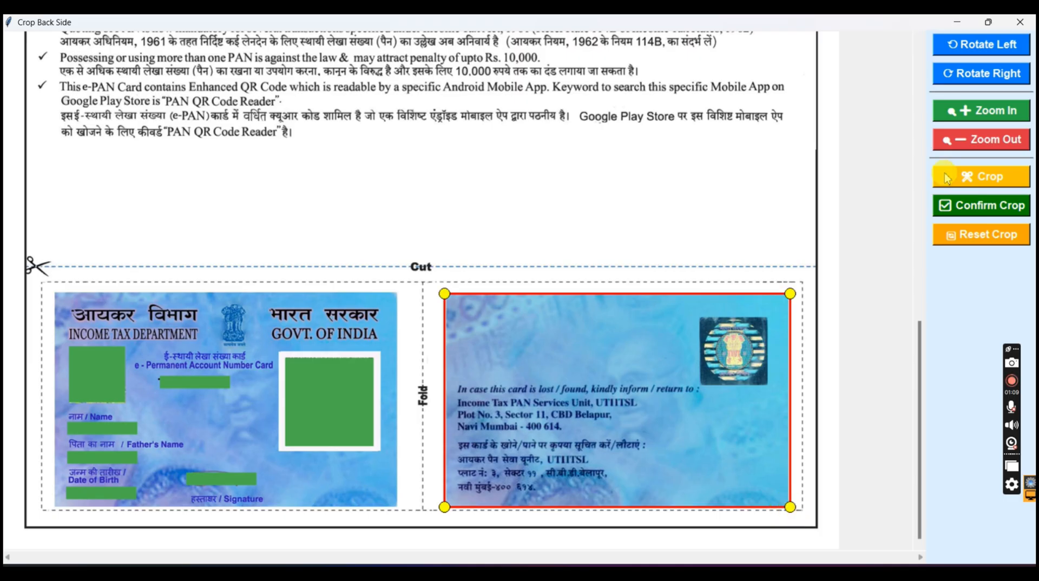
click(957, 204)
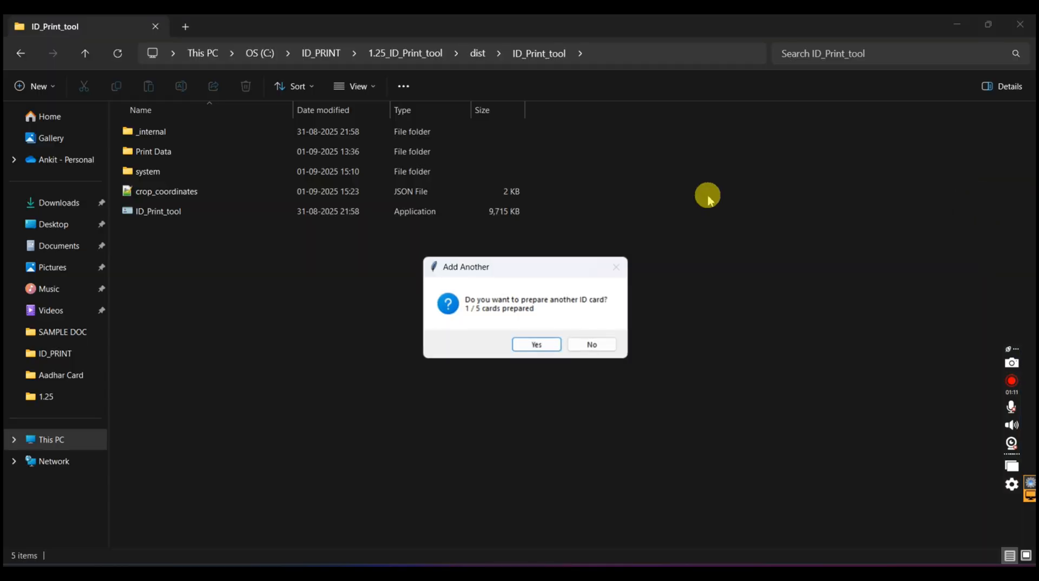
Add Card 2, upload the PDF just before AAYUSHMAN CARD in SAMPLE DOC as its front, and crop the Aadhaar card's front side
click(536, 343)
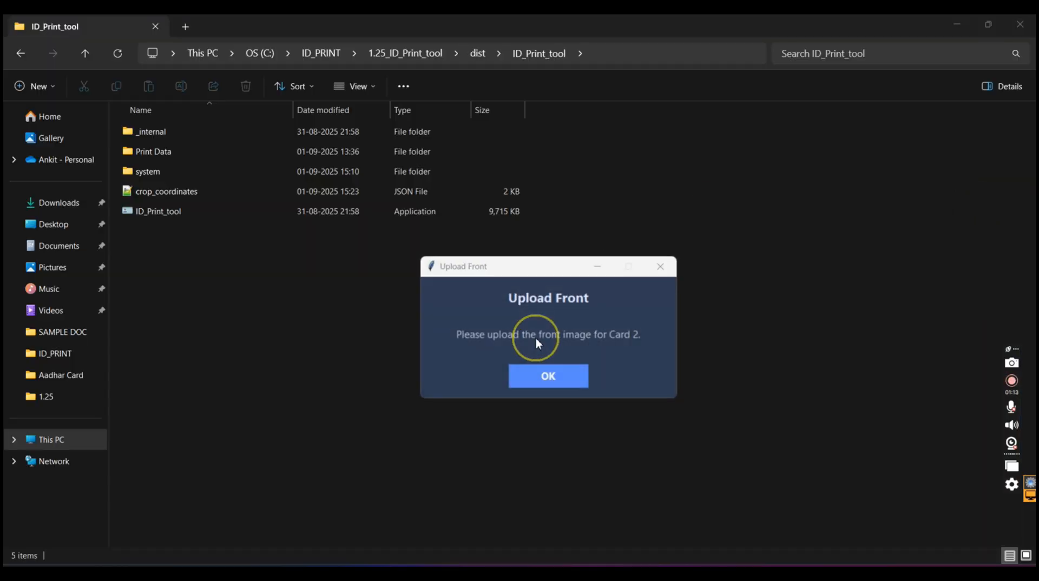
click(545, 372)
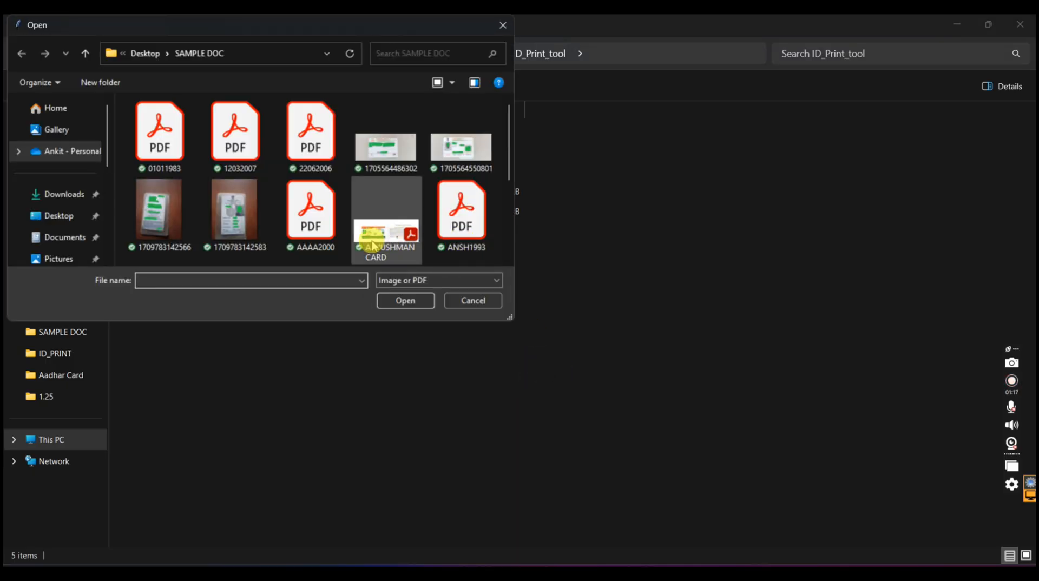
double_click(300, 221)
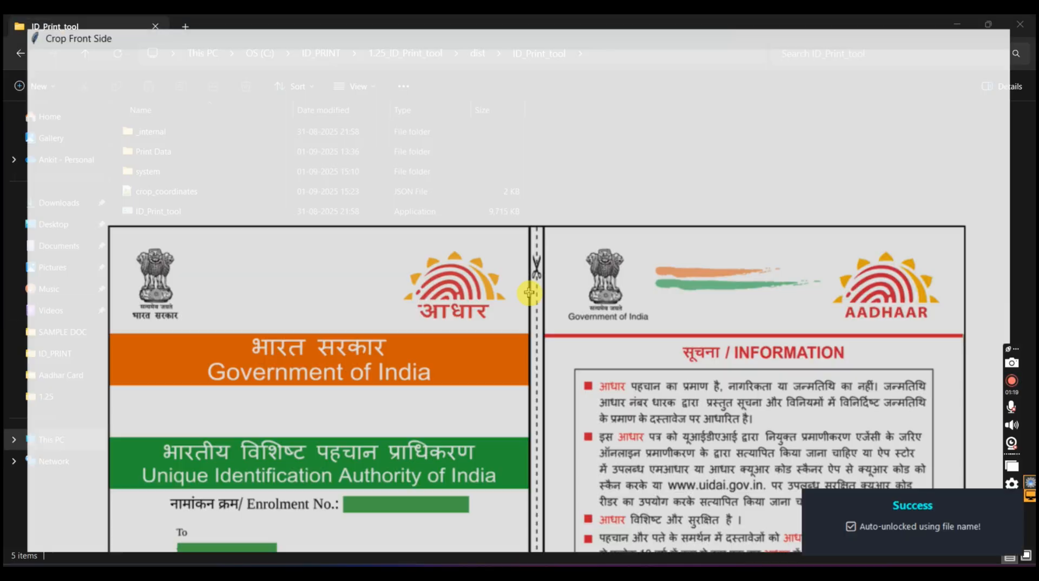
scroll(529, 292, down, 8)
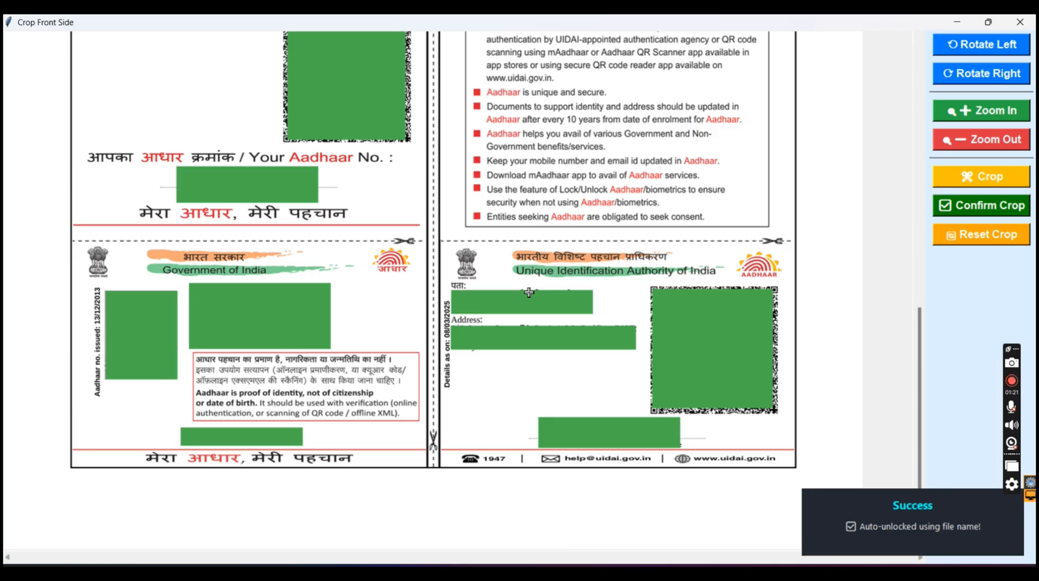
drag(70, 242, 428, 467)
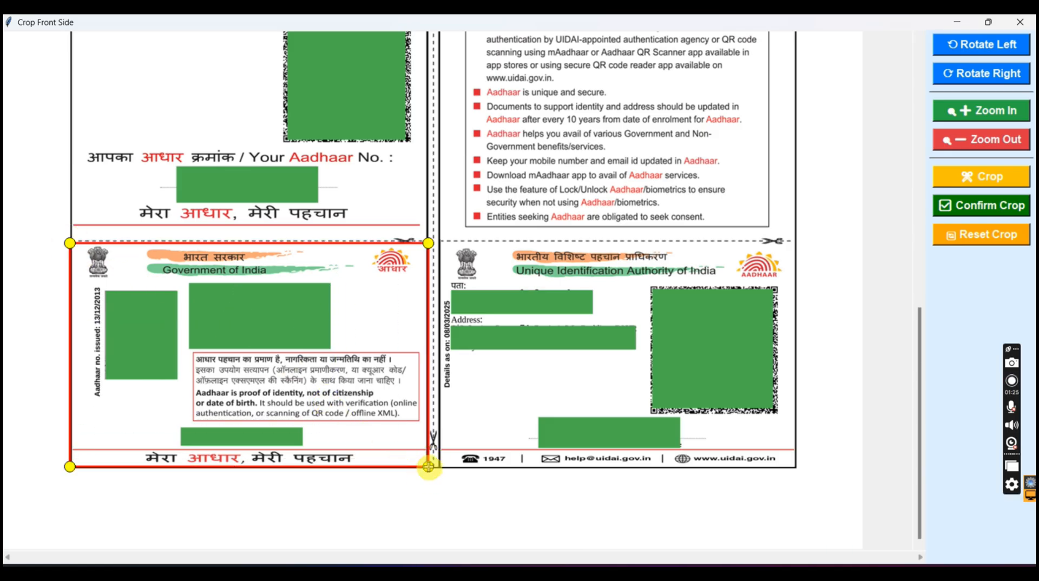
click(1011, 211)
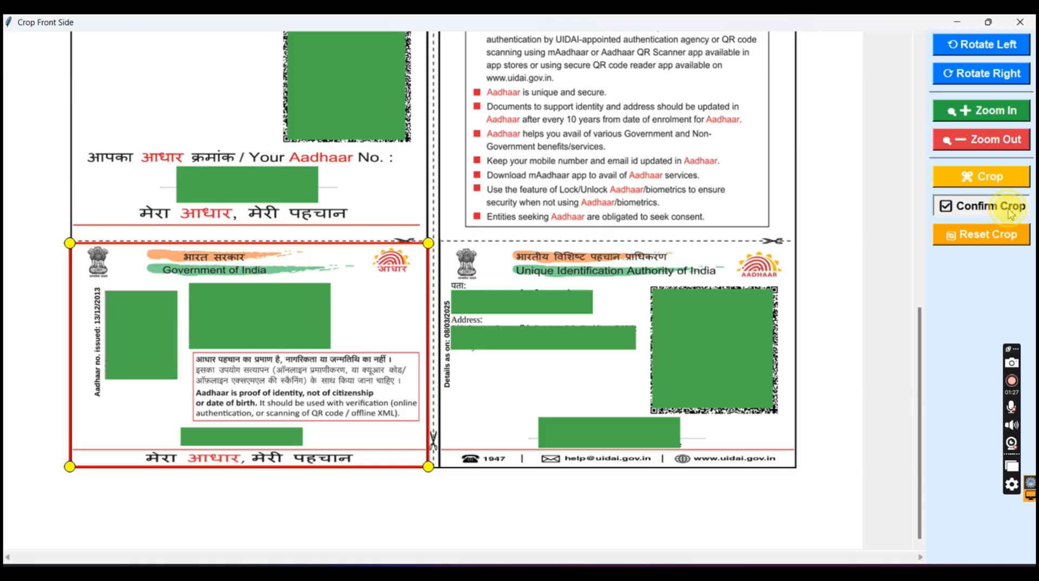
Upload the same PDF as Card 2's back image and crop the Aadhaar card's back side beside the fold line
click(567, 374)
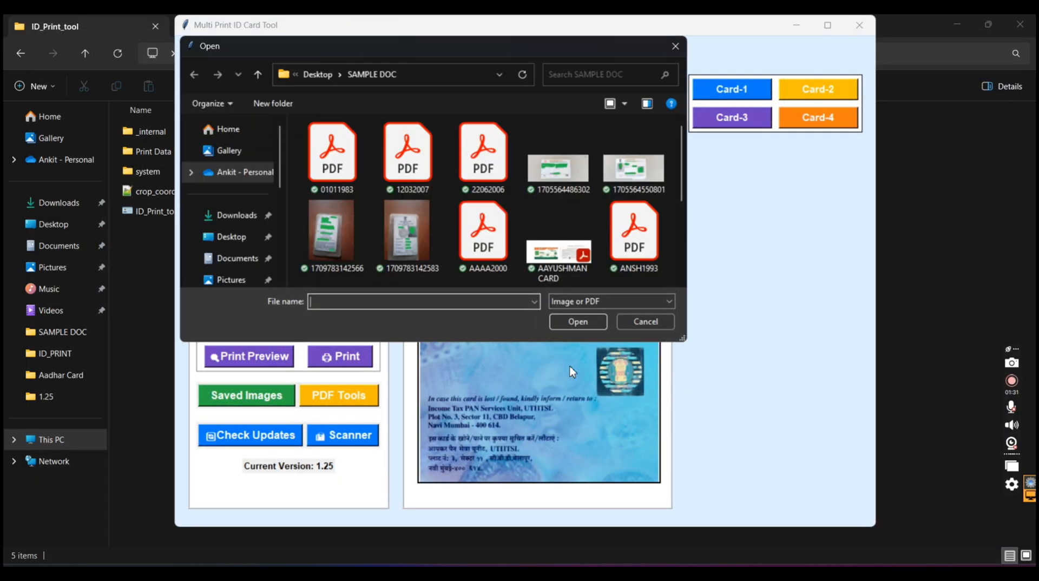
double_click(475, 233)
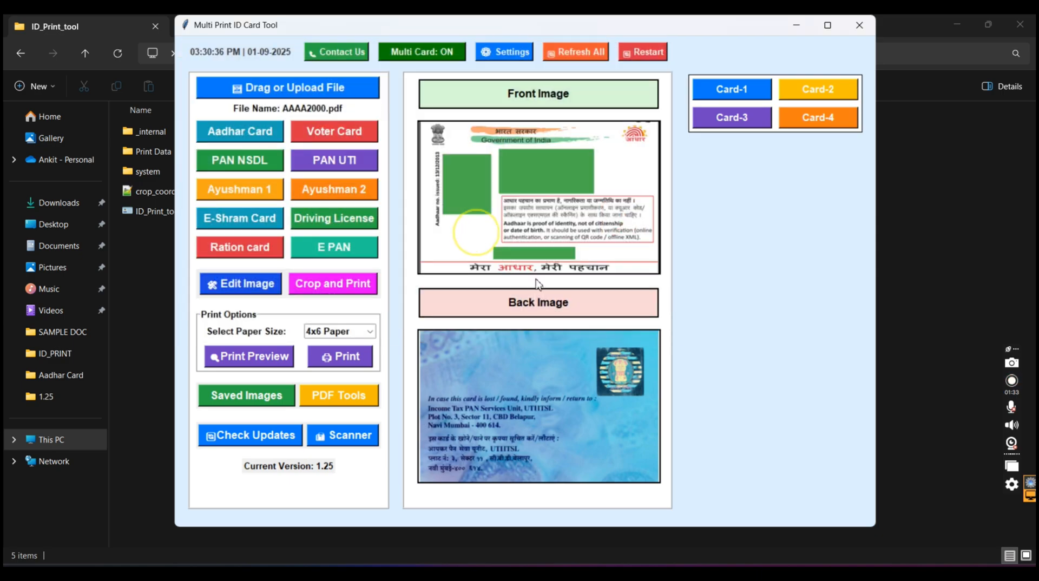
scroll(620, 384, down, 12)
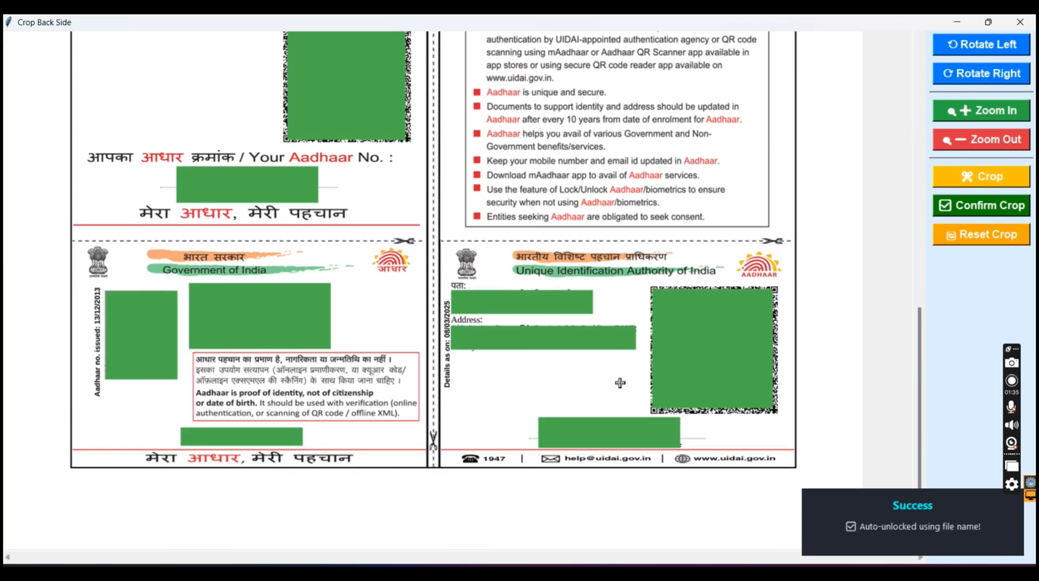
click(445, 246)
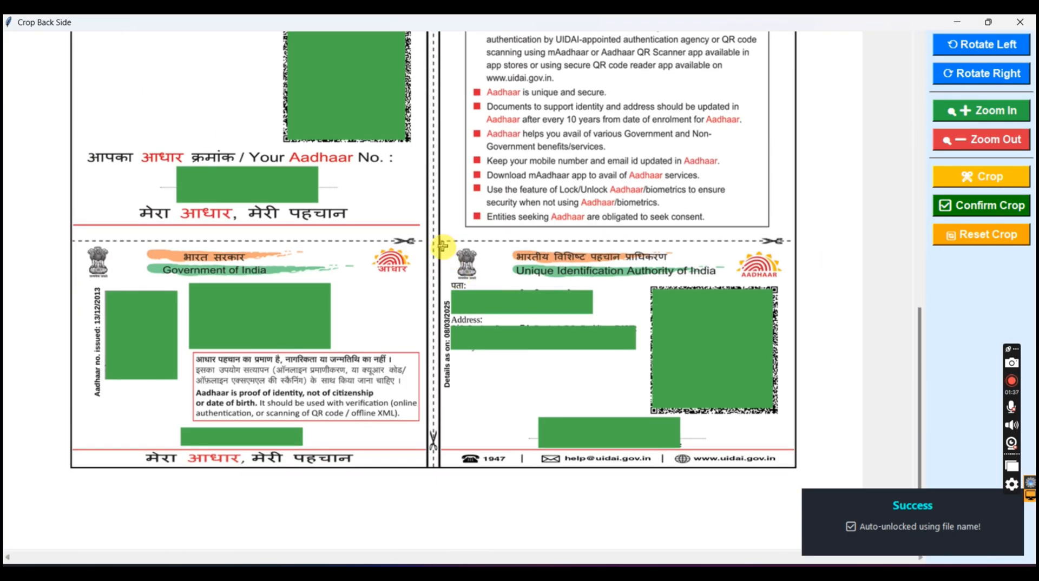
drag(442, 246, 791, 464)
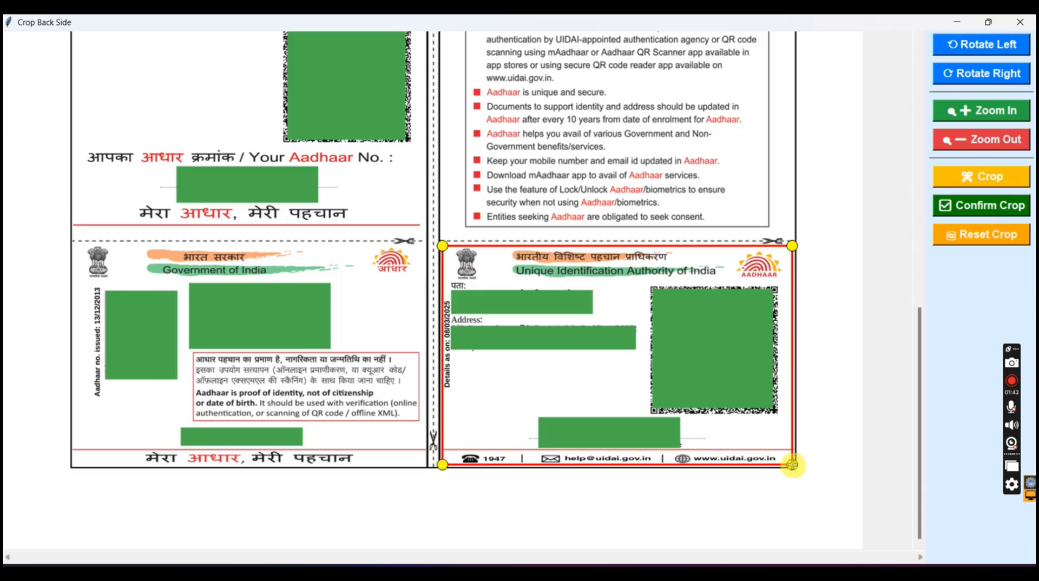
click(951, 213)
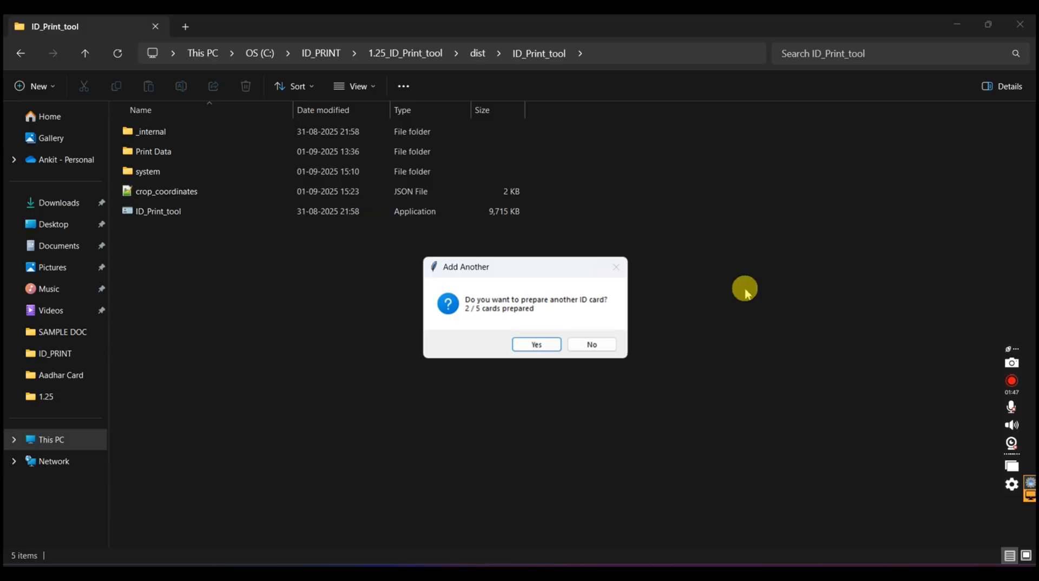
Stop adding cards, check the PAN and Aadhaar cards in the Final Print Preview, and close the preview
click(595, 345)
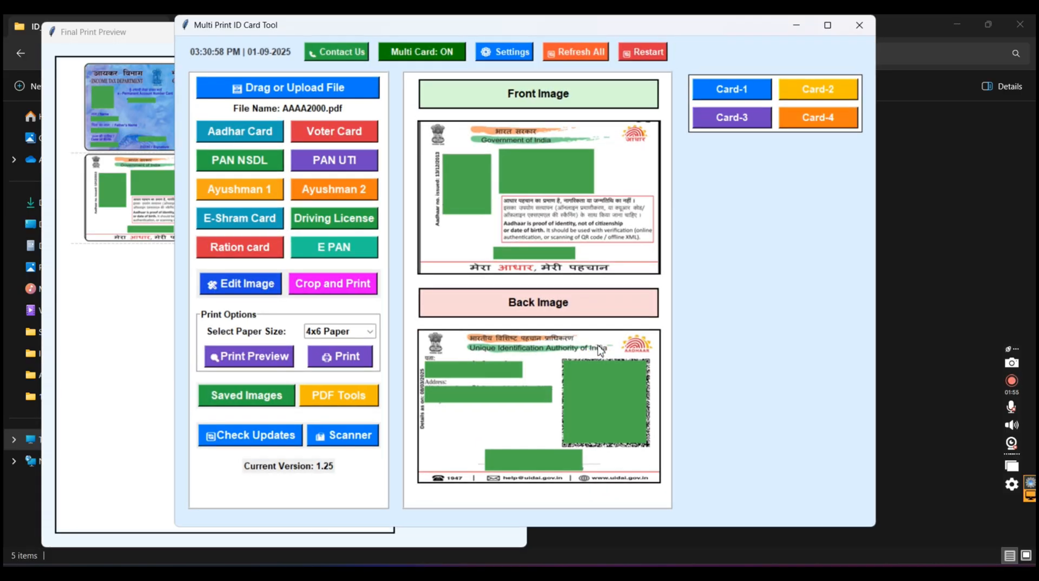
click(152, 173)
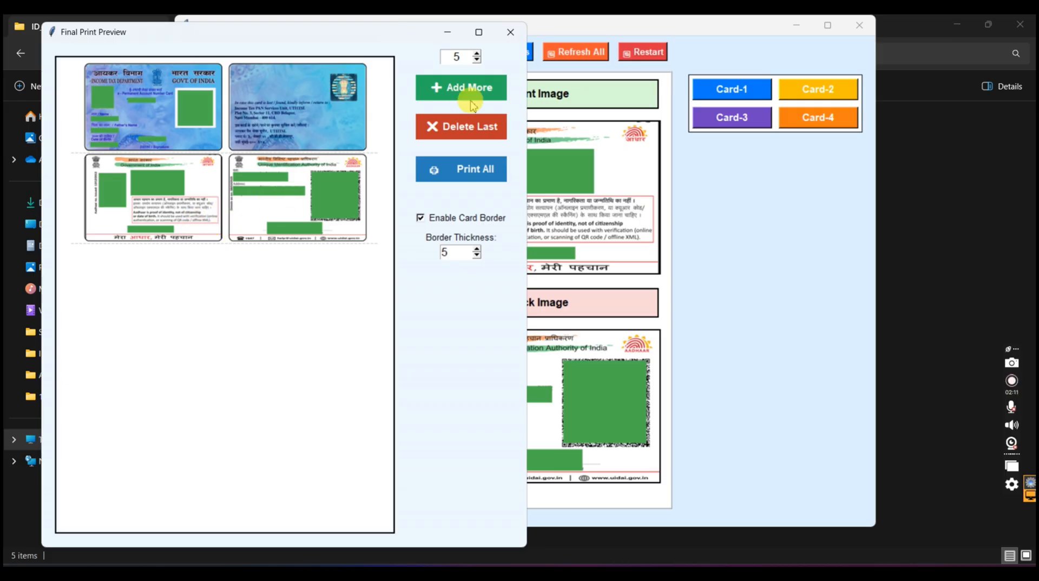
click(510, 32)
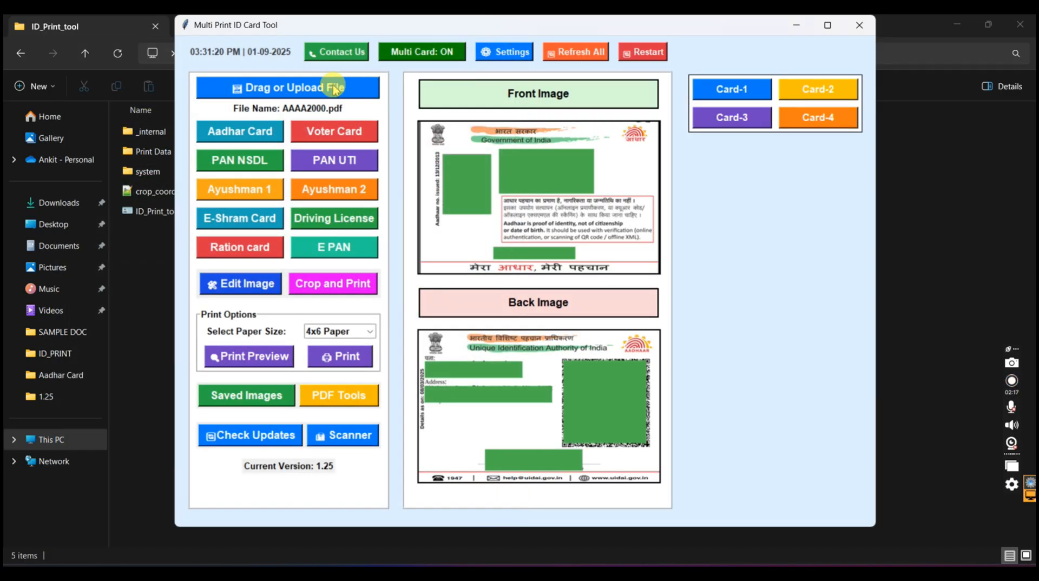
Upload AAYUSHMAN CARD.pdf from SAMPLE DOC and generate its card with the Ayushman 1 format, without editing it before saving
click(334, 88)
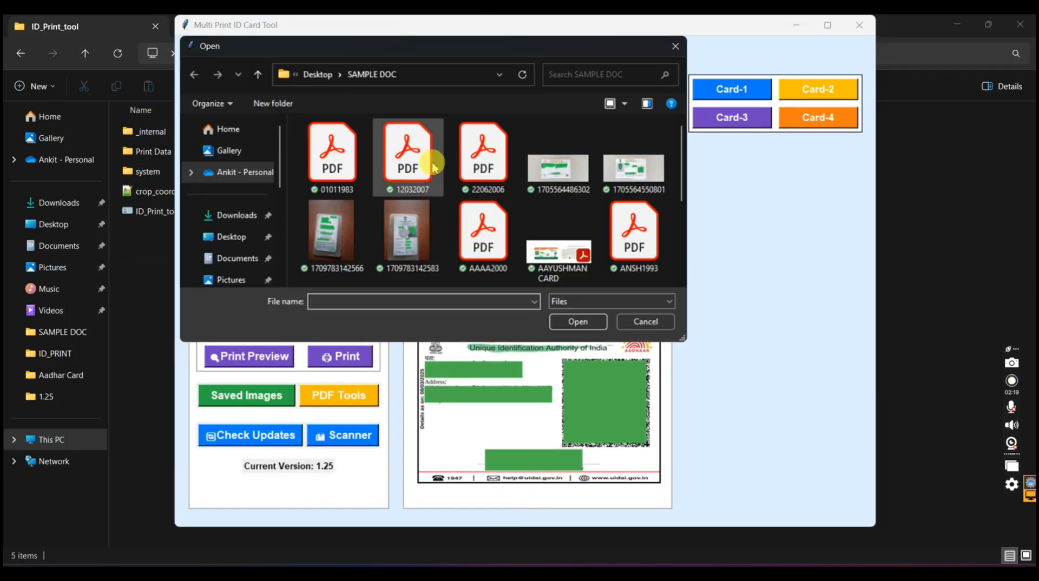
double_click(551, 261)
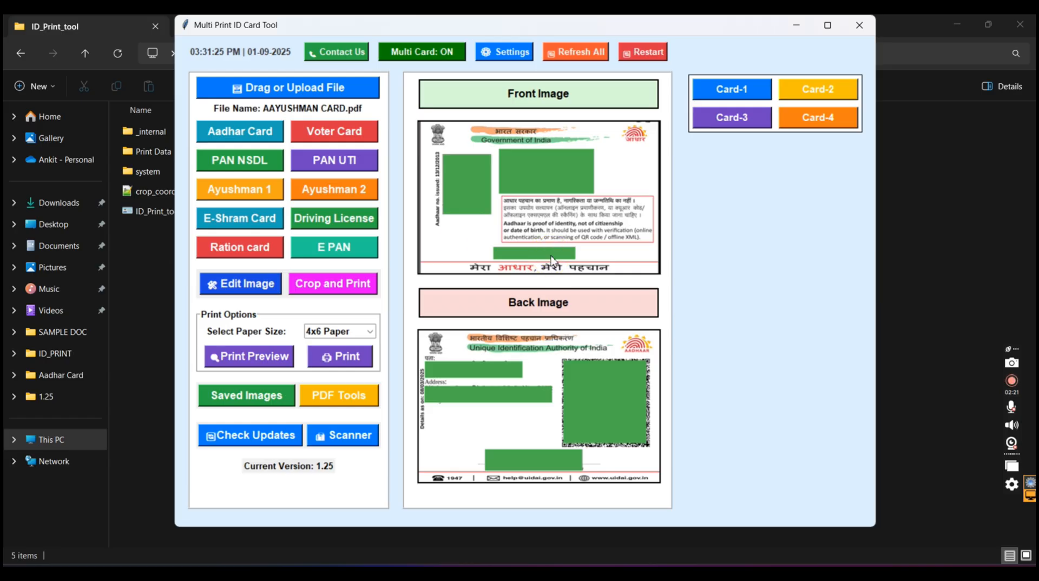
click(264, 194)
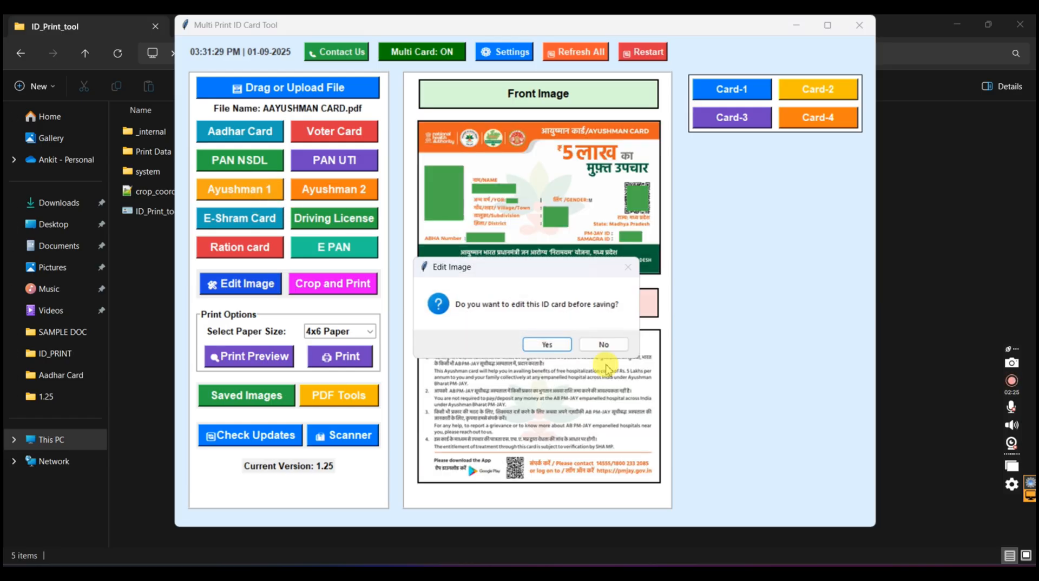
click(603, 344)
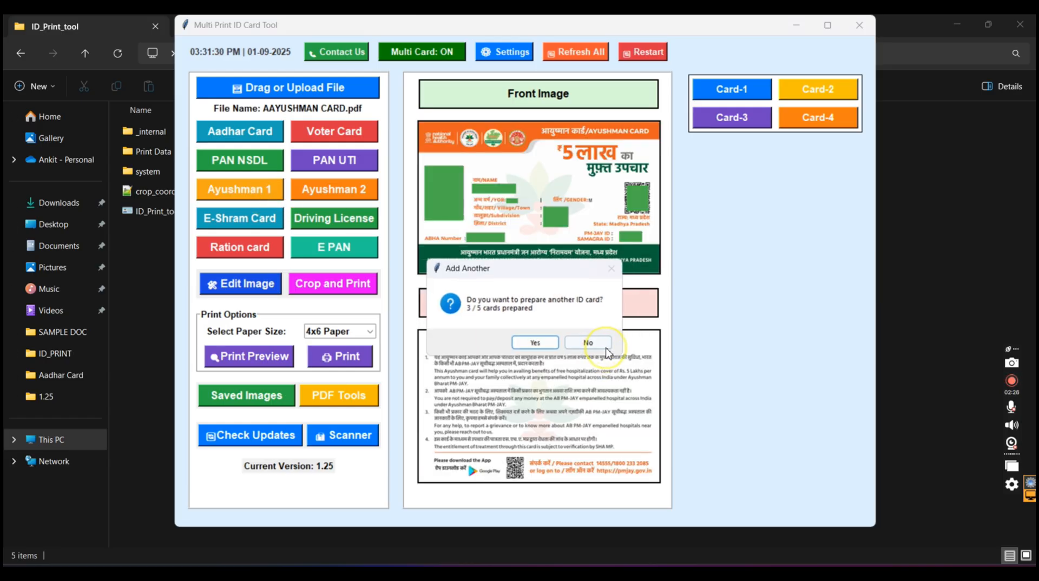
Add Card 4 with VOTER CARD.pdf as its source file and close the front-side crop window without cropping
click(550, 345)
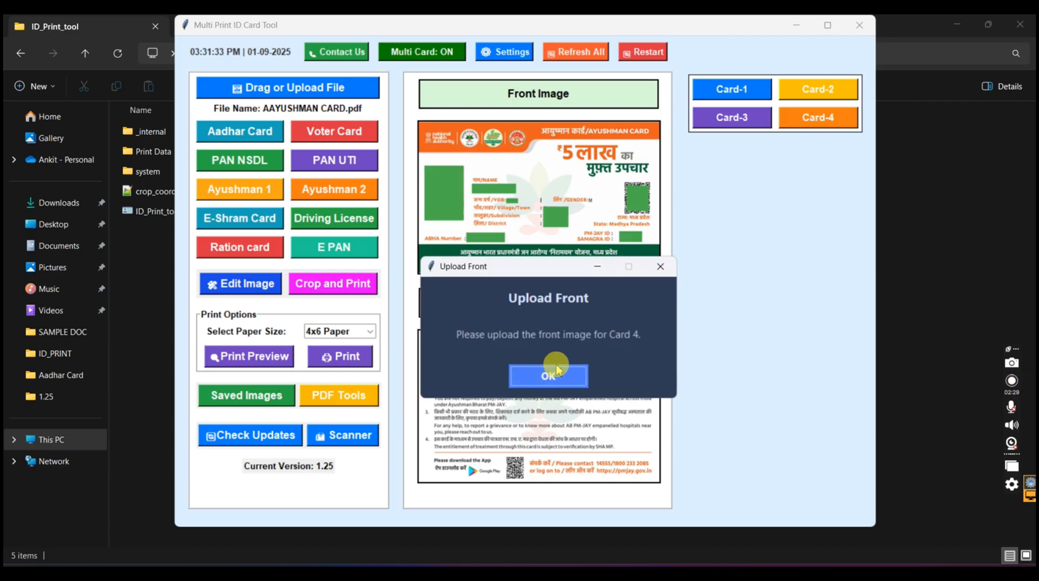
click(552, 377)
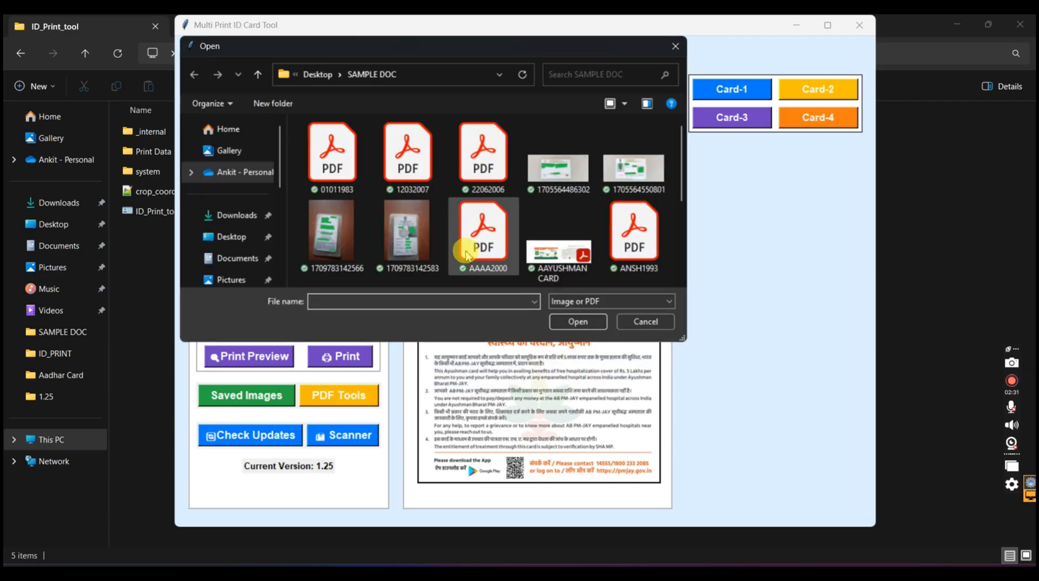
scroll(465, 255, down, 3)
double_click(329, 244)
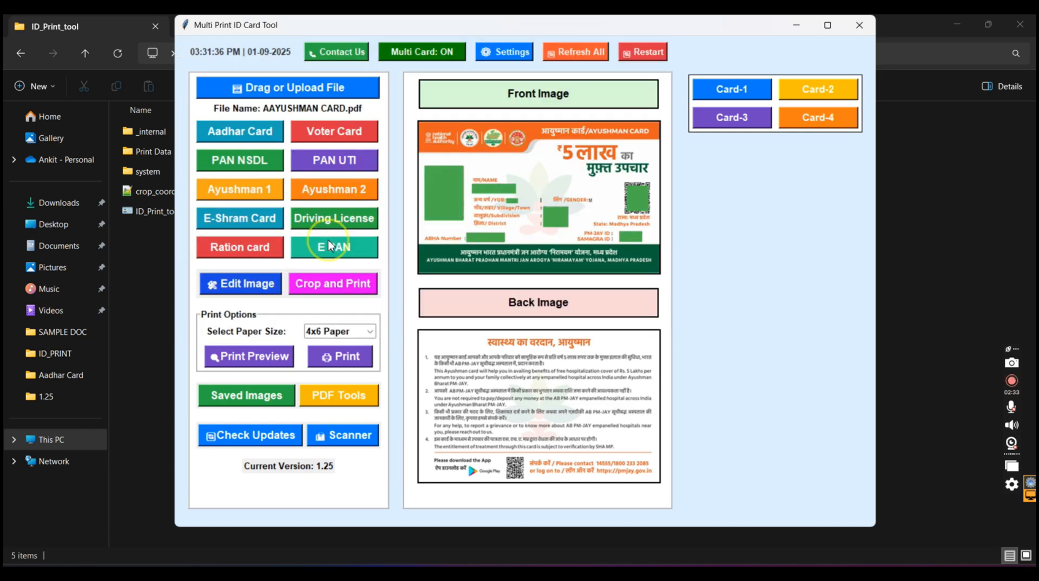
click(338, 133)
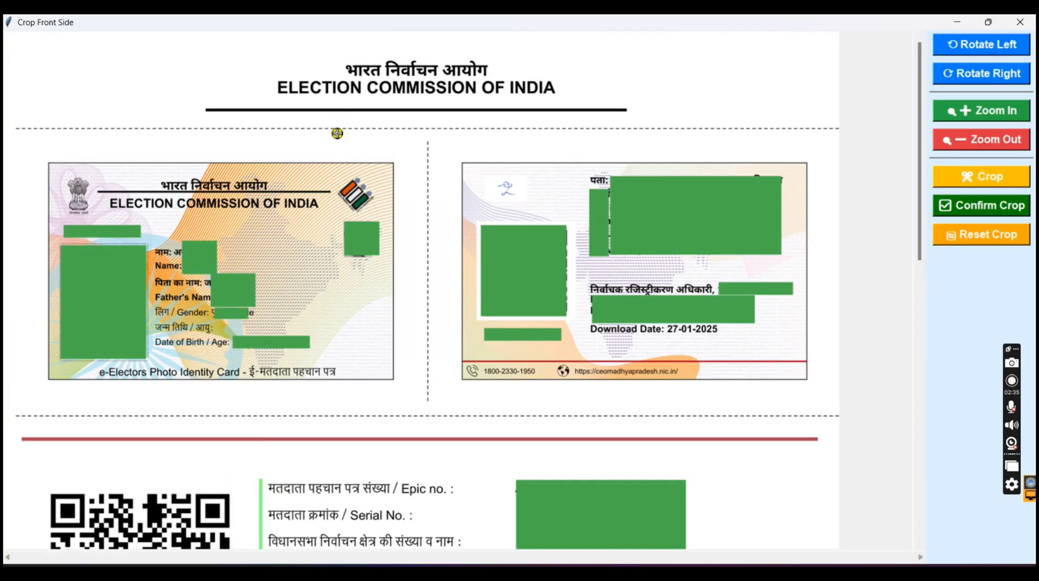
click(1021, 23)
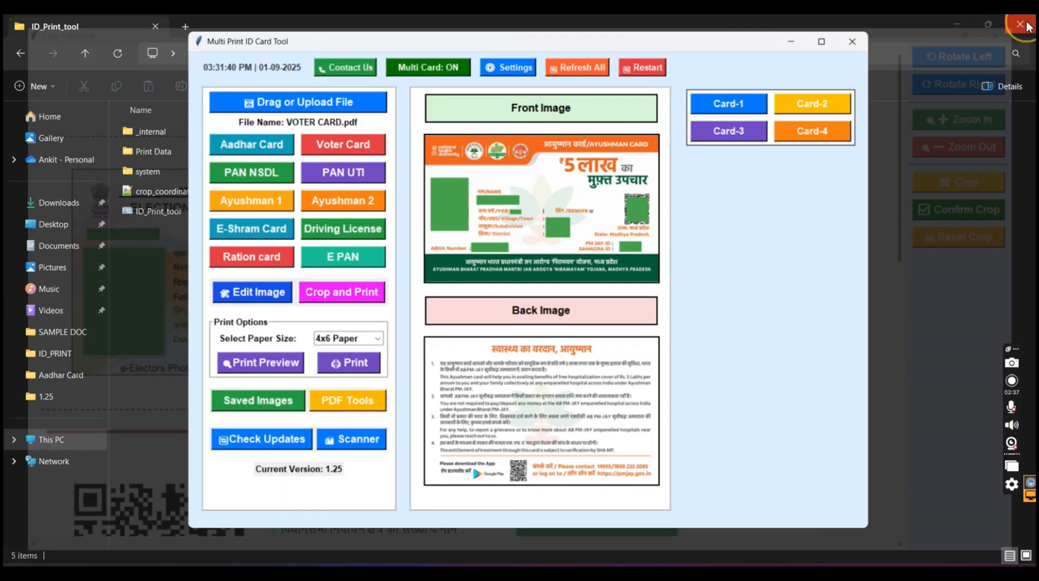
Generate the voter card's front and back from VOTER CARD.pdf, without editing the card before saving
click(327, 134)
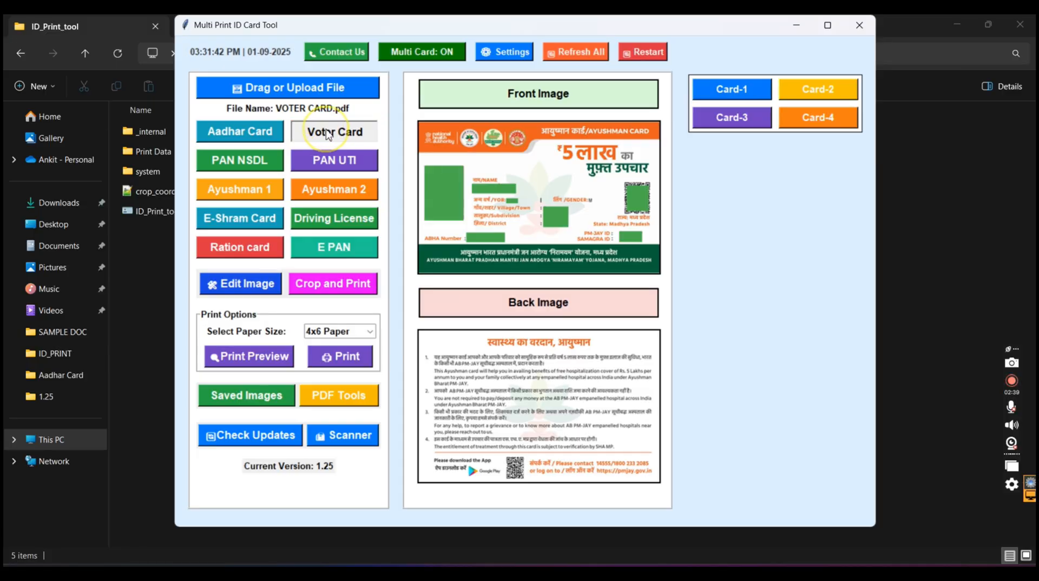
click(606, 344)
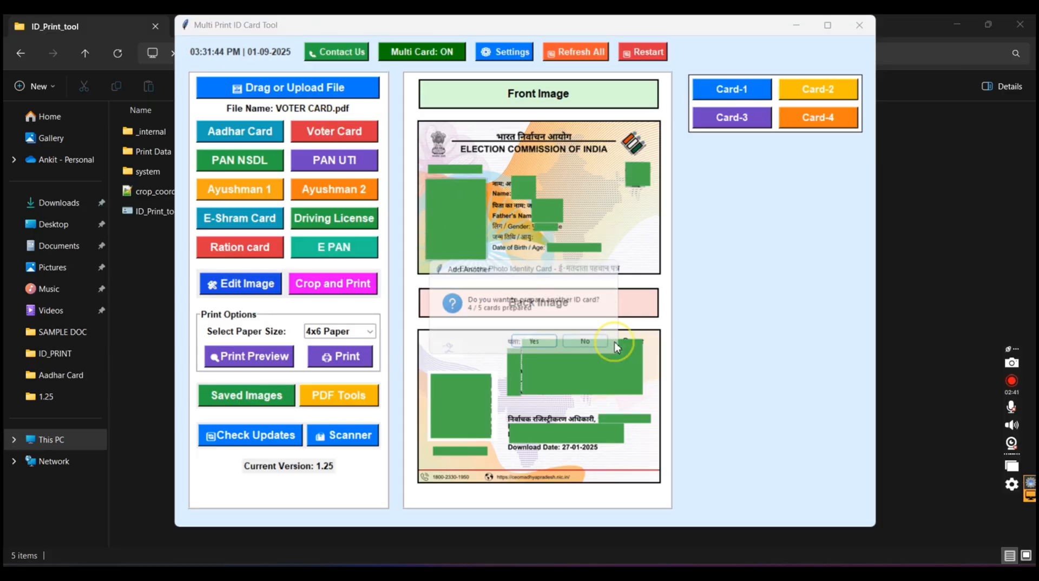
click(537, 348)
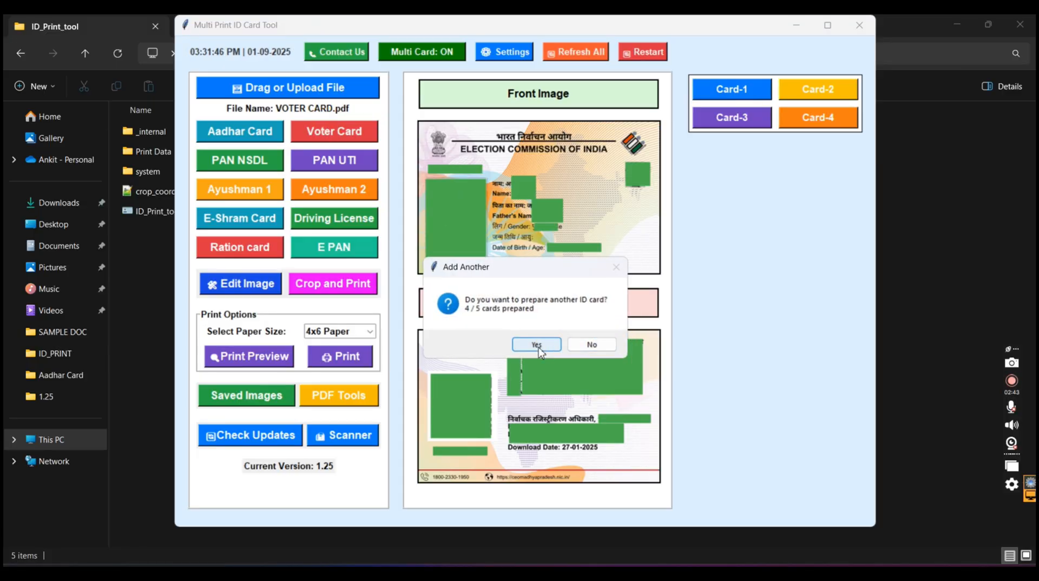
Finish adding cards, adjust the spacing between the cards in the Final Print Preview, and close the preview
click(596, 345)
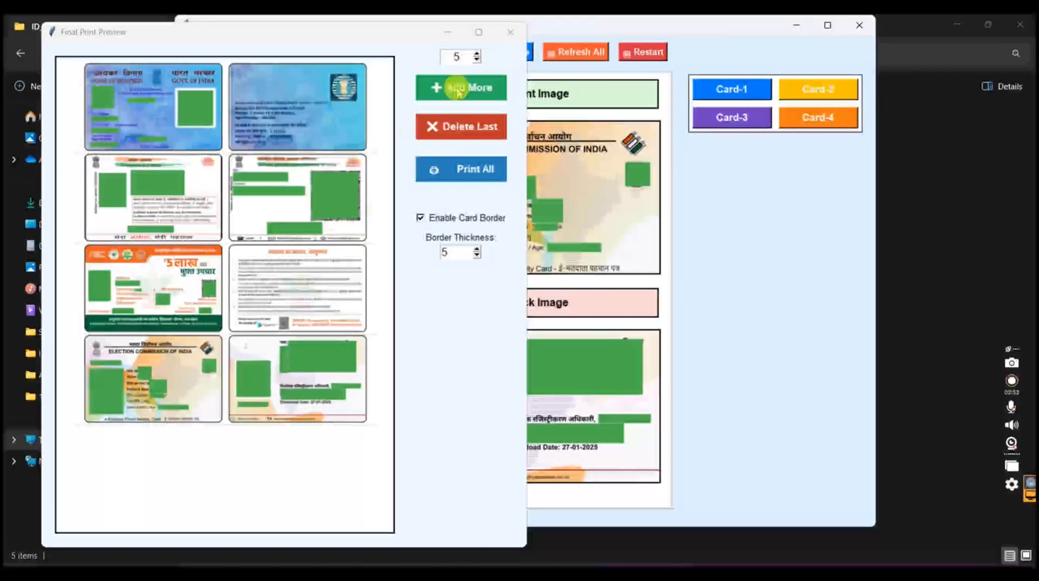
click(477, 60)
click(477, 60)
click(477, 60)
click(477, 53)
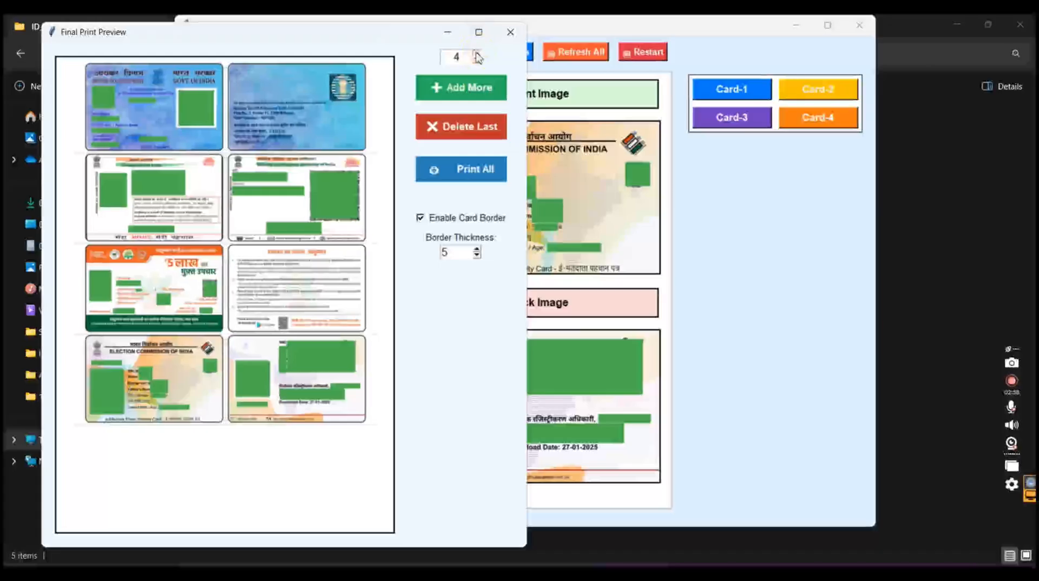
click(476, 53)
click(476, 53)
click(509, 32)
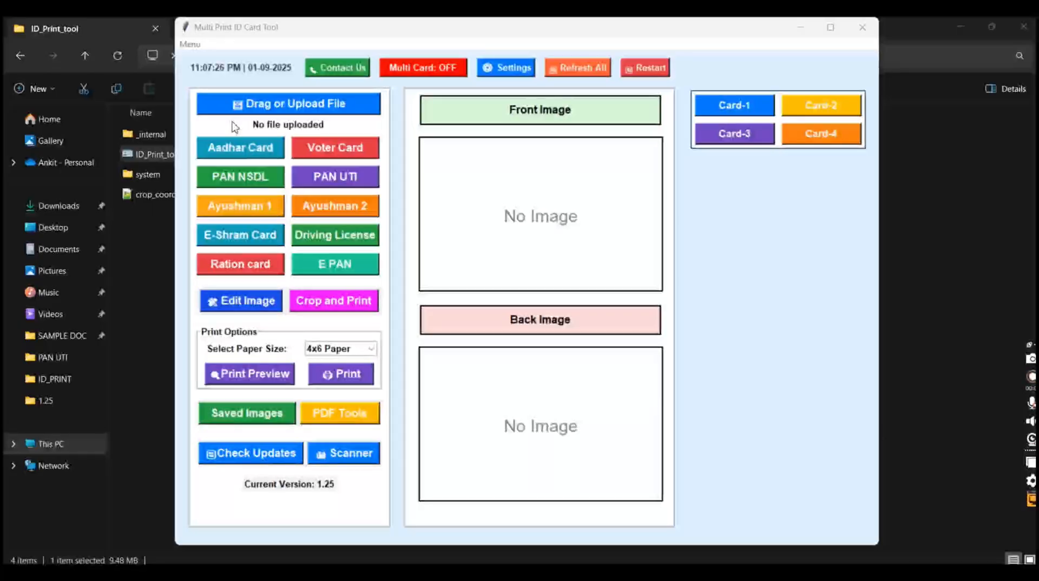
Enable High DPI Mode for the ID card tool and dismiss its notice
click(189, 44)
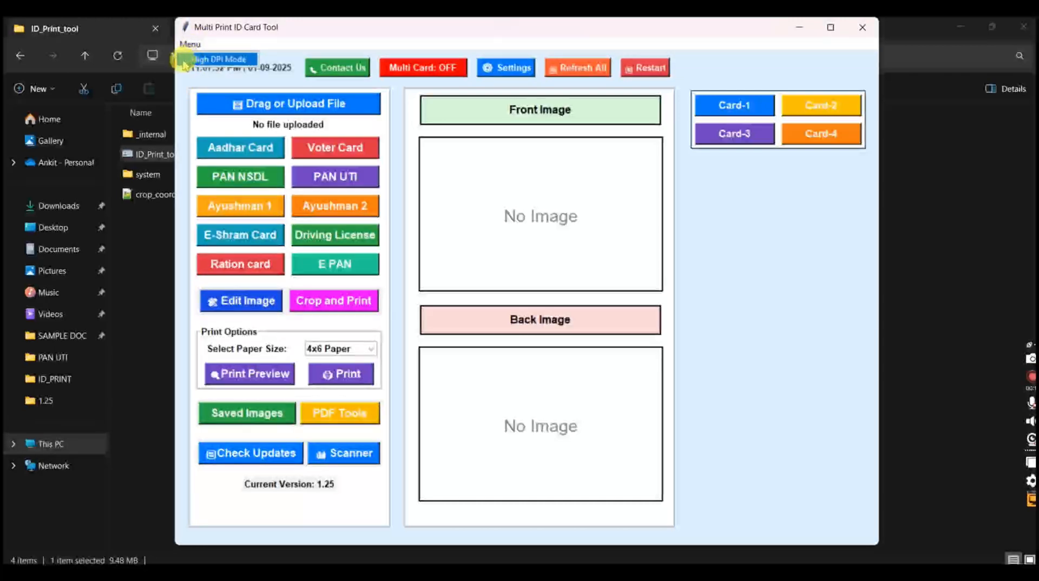
click(201, 59)
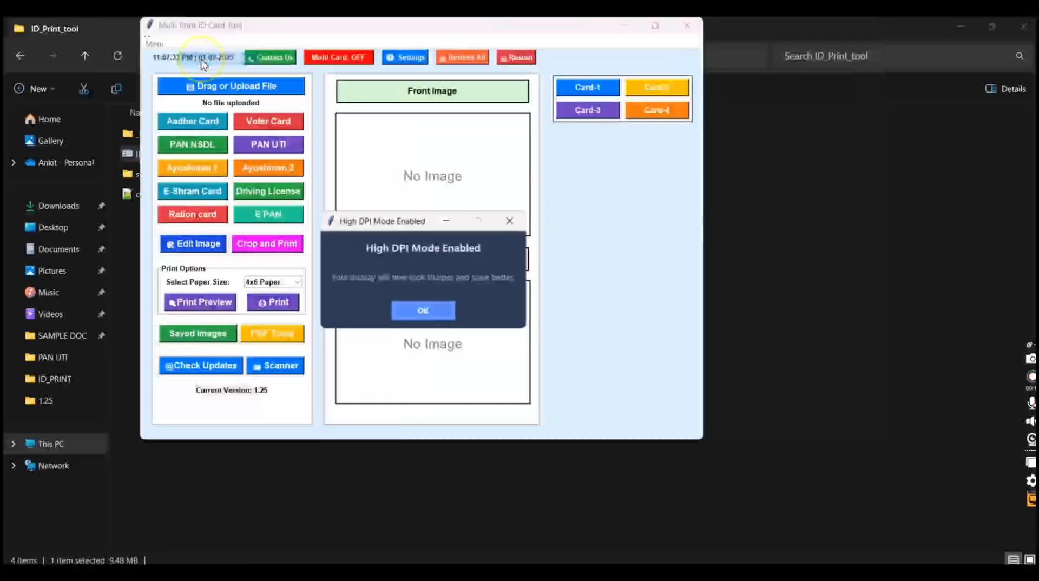
click(418, 308)
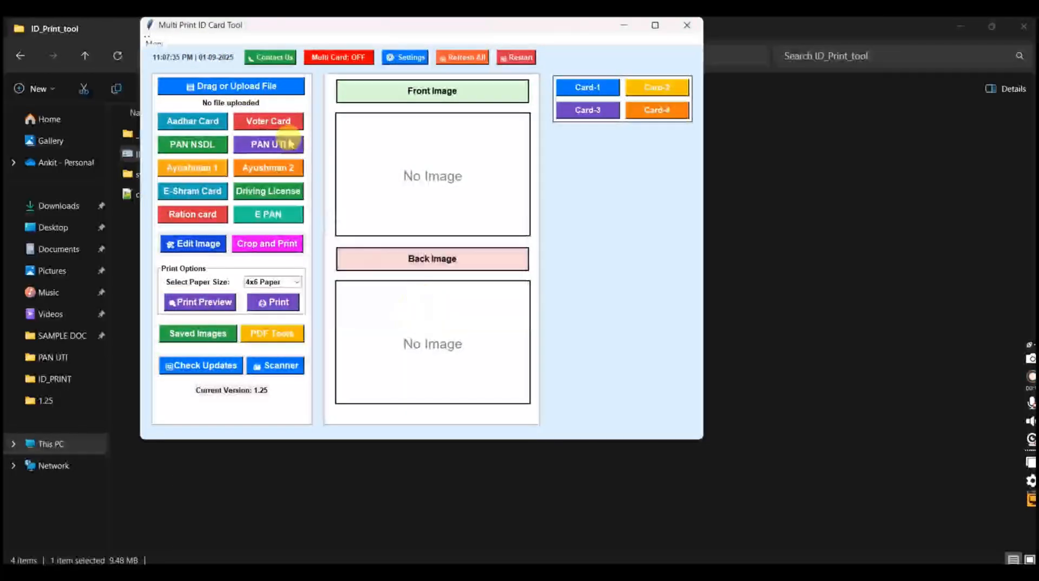
Generate the PAN UTI card from the first PDF in the SAMPLE DOC folder and view its front in the image editor without changing it
click(263, 86)
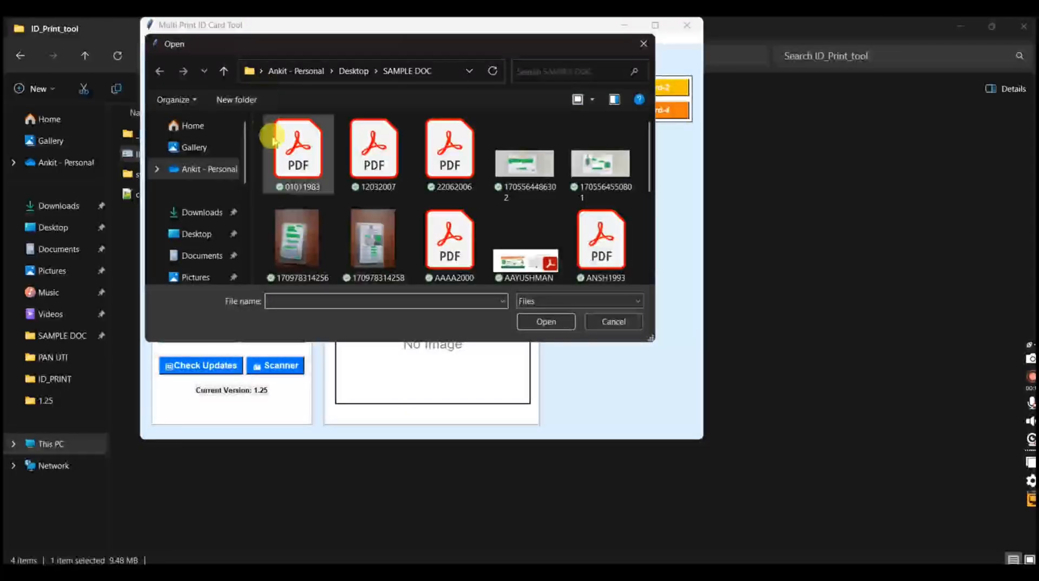
double_click(296, 149)
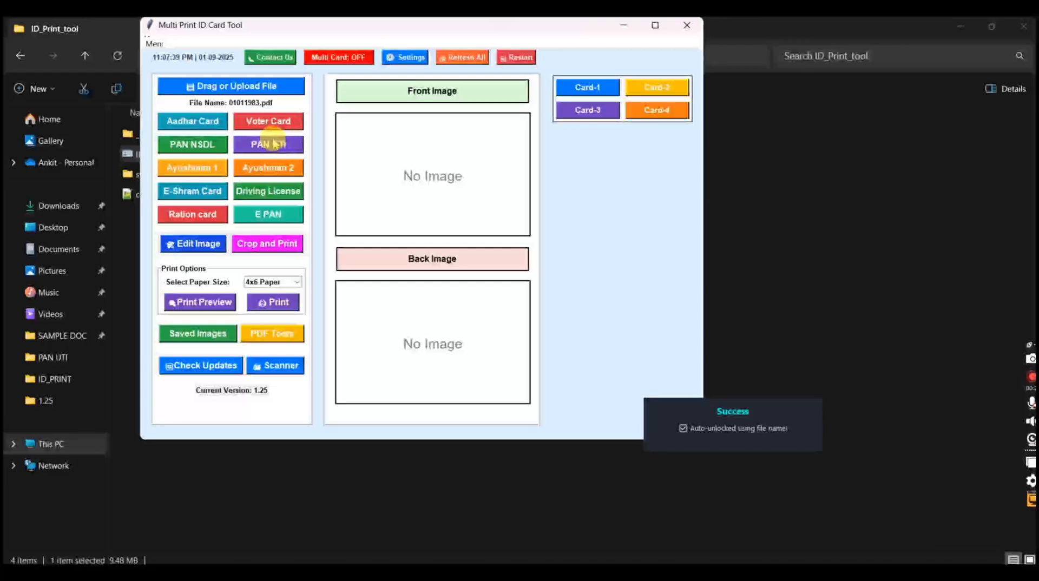
click(192, 245)
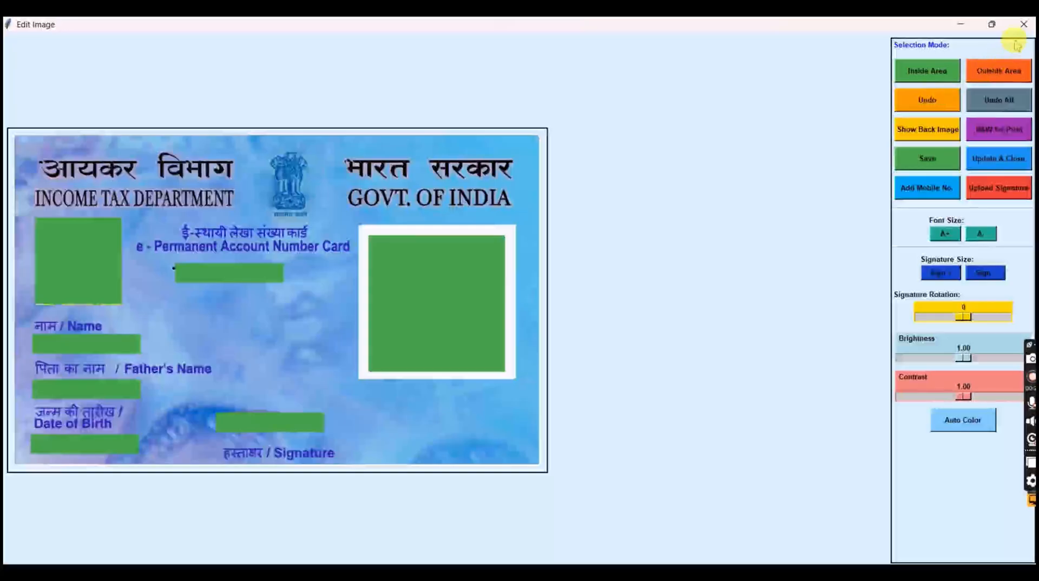
click(1023, 24)
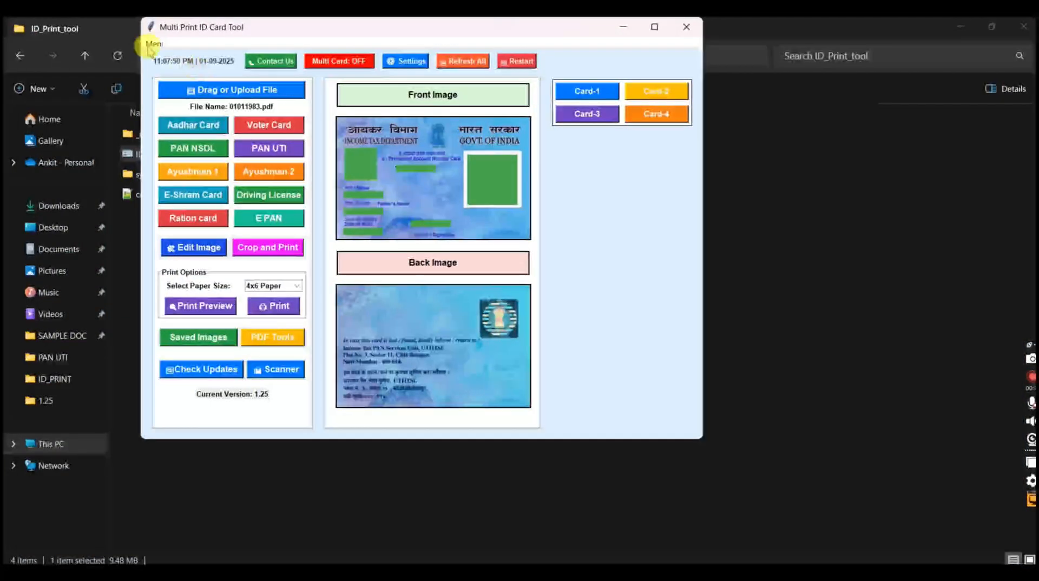
Disable High DPI Mode and accept the application restart
click(152, 44)
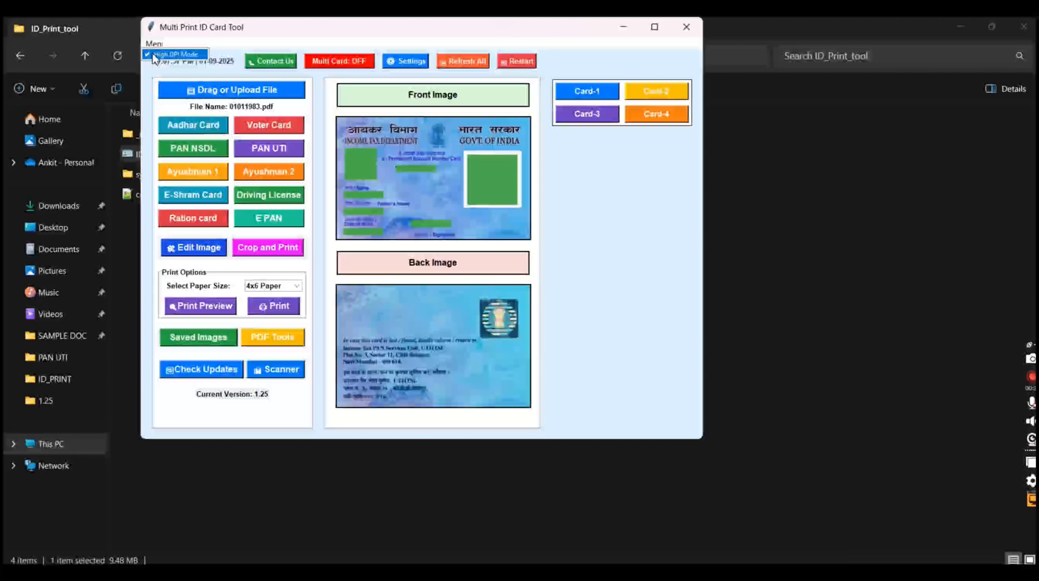
click(154, 56)
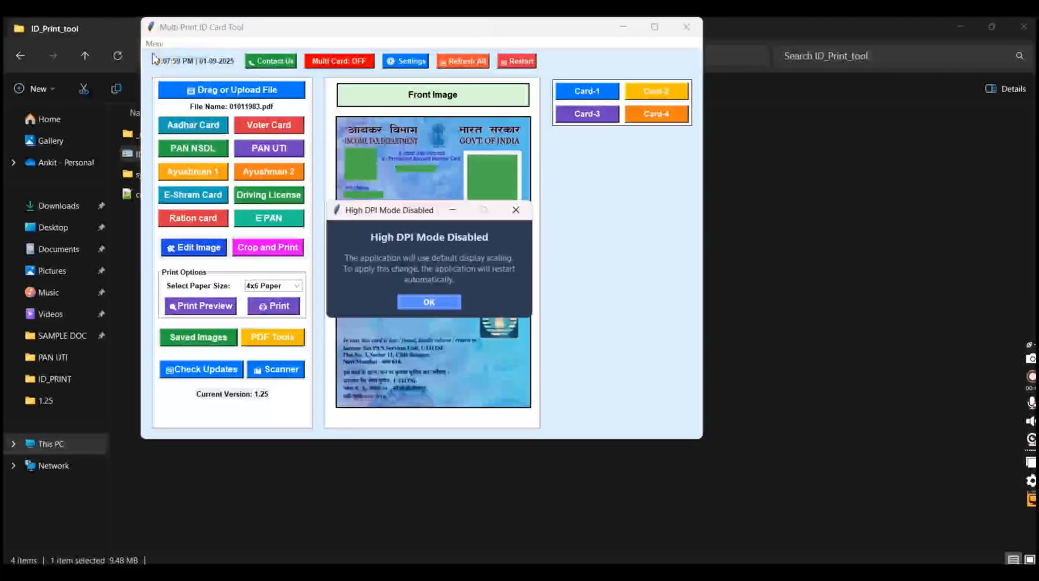
click(424, 303)
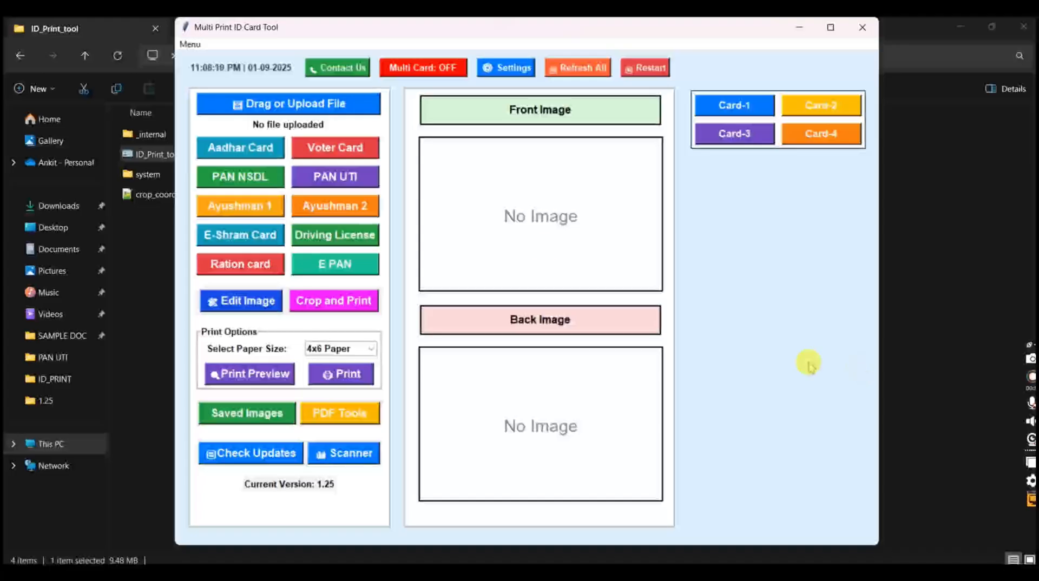
Enable High DPI Mode again and dismiss its notice
click(190, 44)
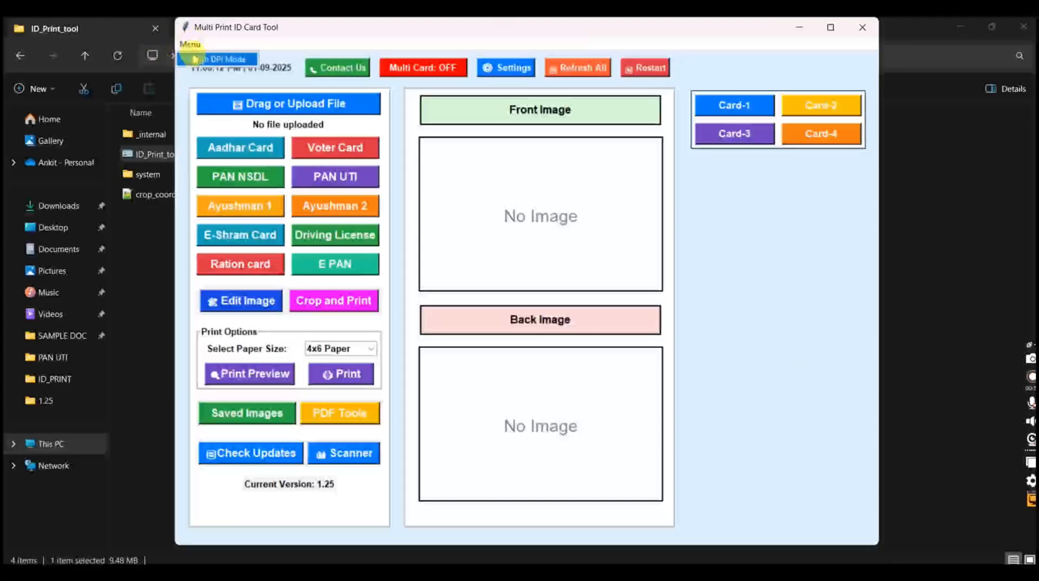
click(196, 59)
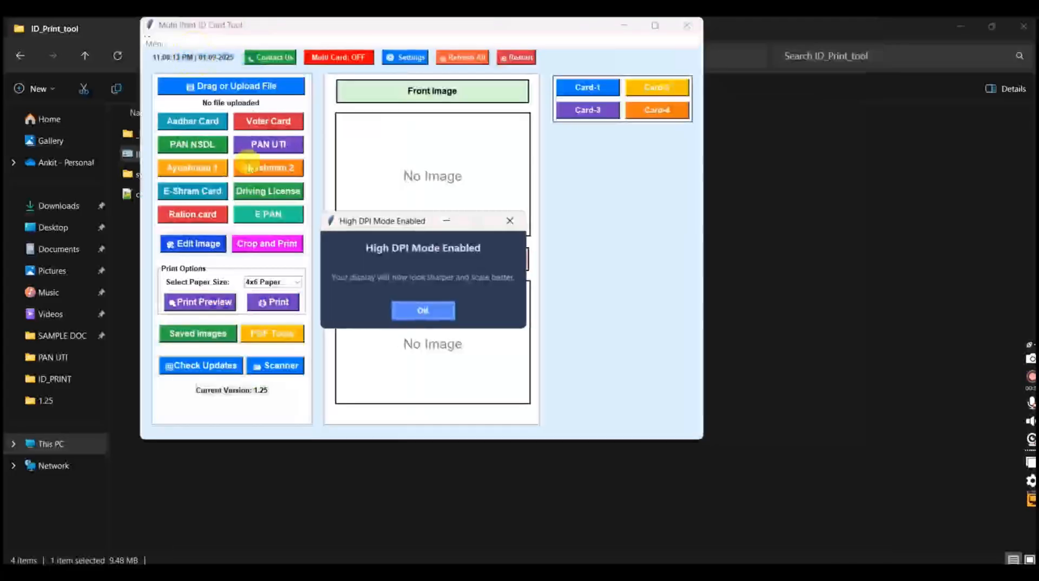
click(403, 312)
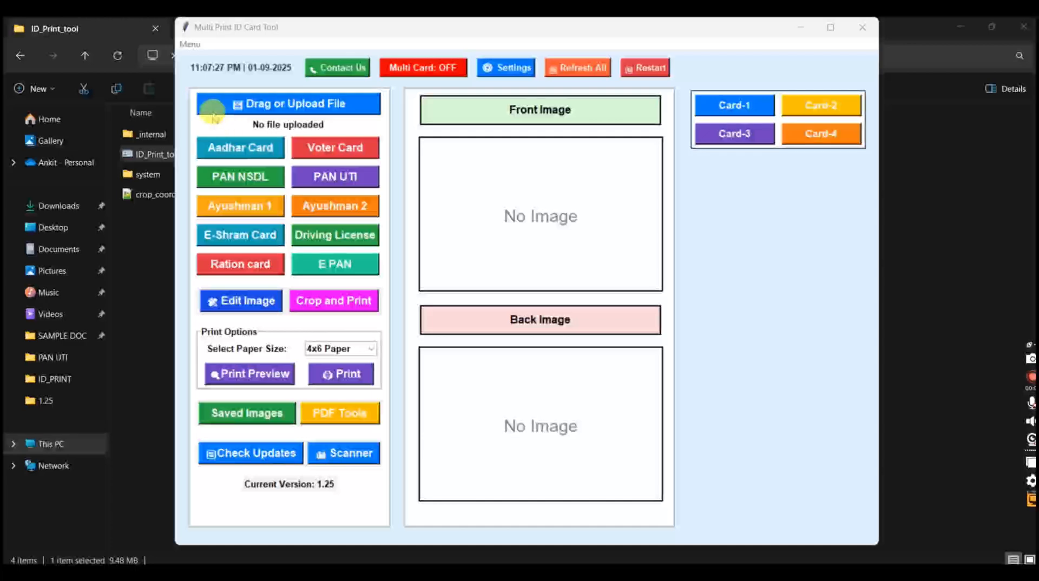
click(190, 49)
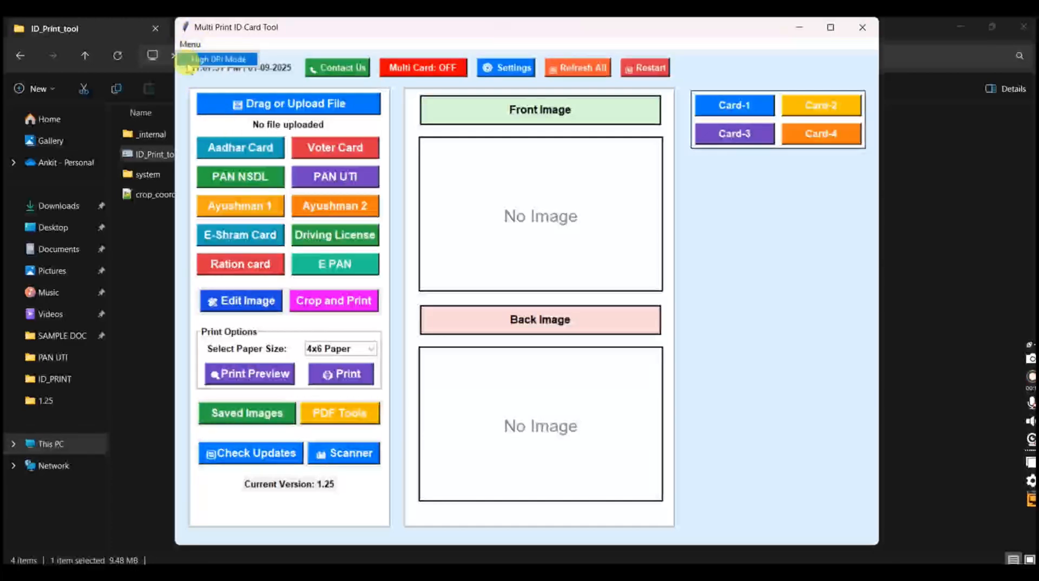
click(200, 62)
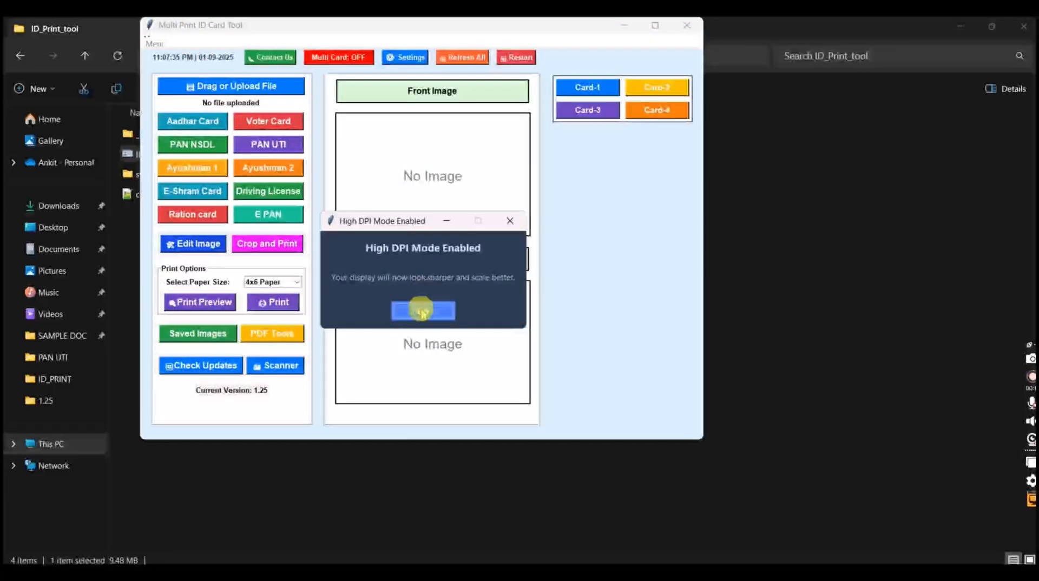
click(423, 310)
Load the first sample PDF, generate its PAN UTI card, and inspect the front in the image editor without editing it
click(267, 91)
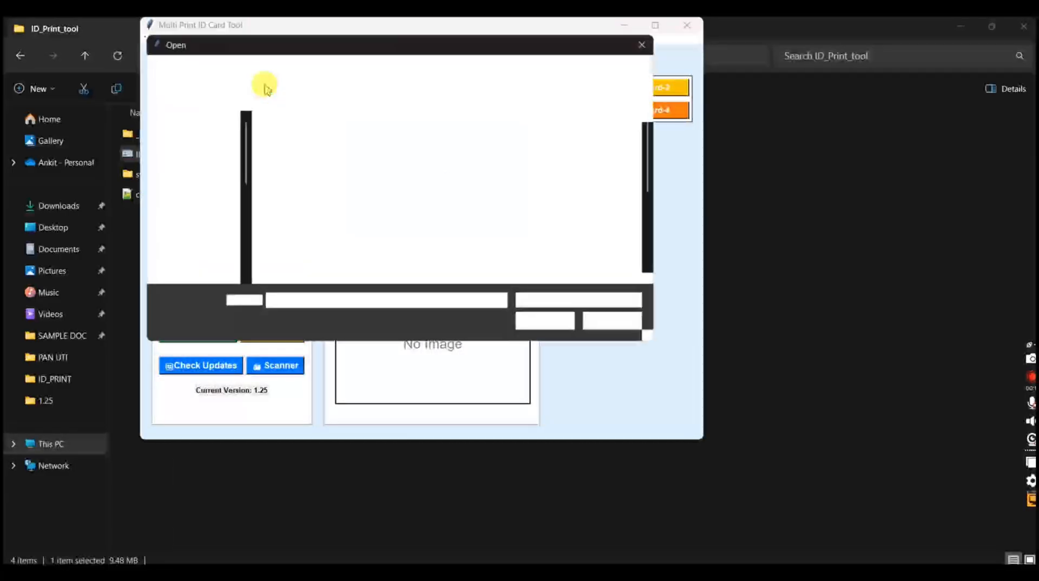
double_click(272, 140)
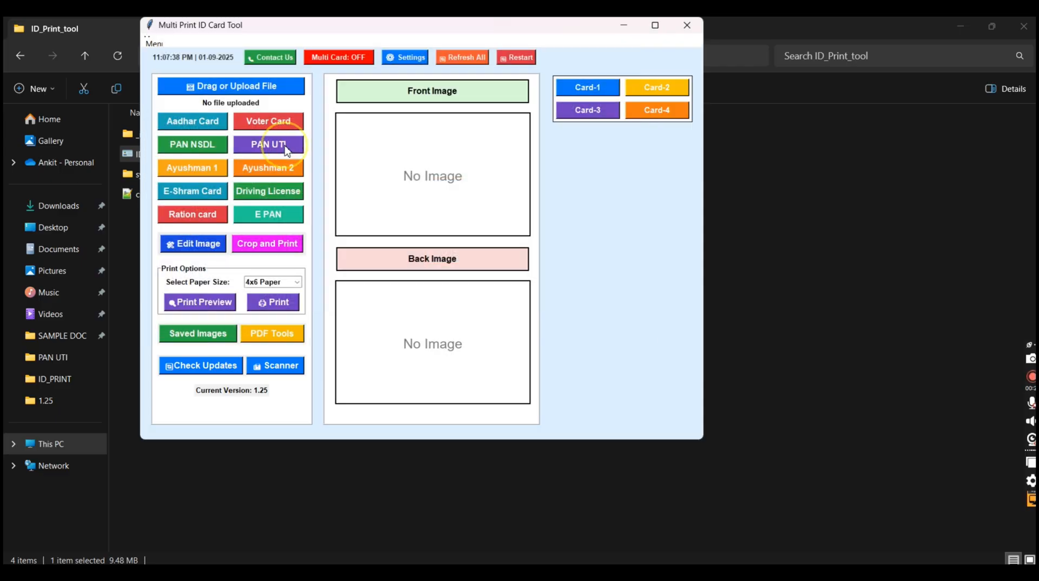
click(194, 243)
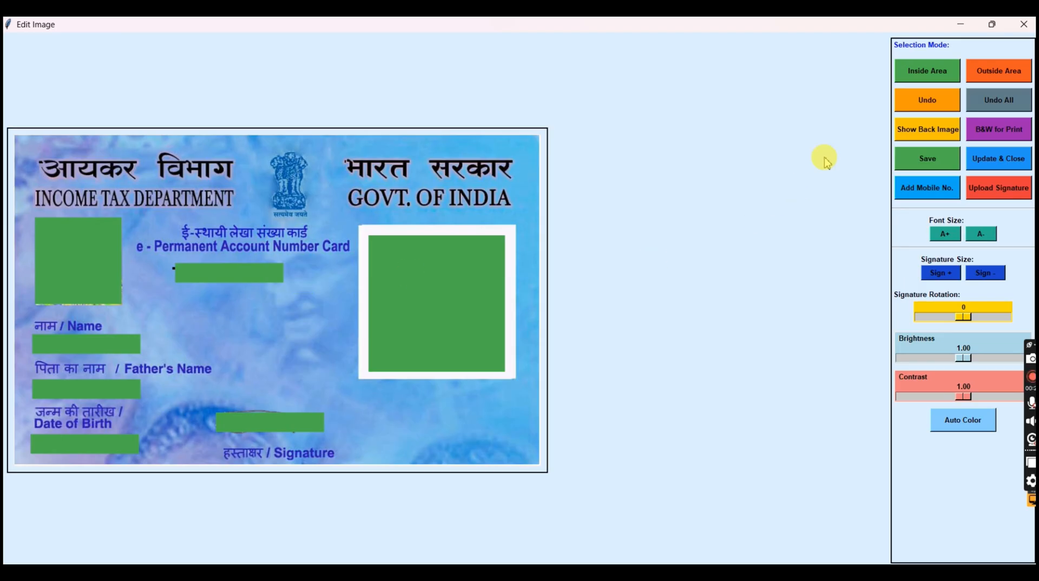
click(1023, 27)
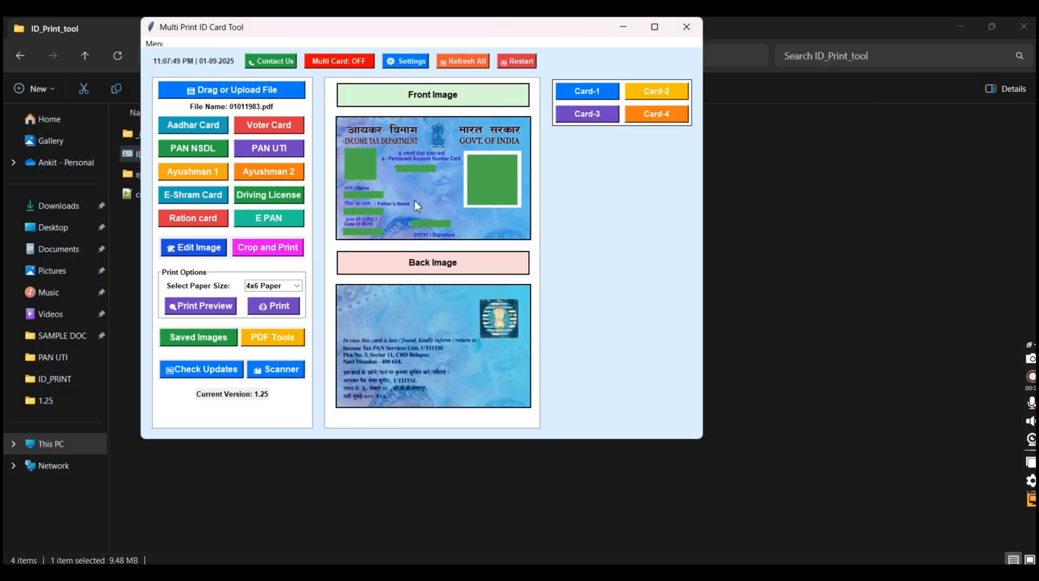
Turn off High DPI Mode and accept the restart to default display scaling
click(151, 44)
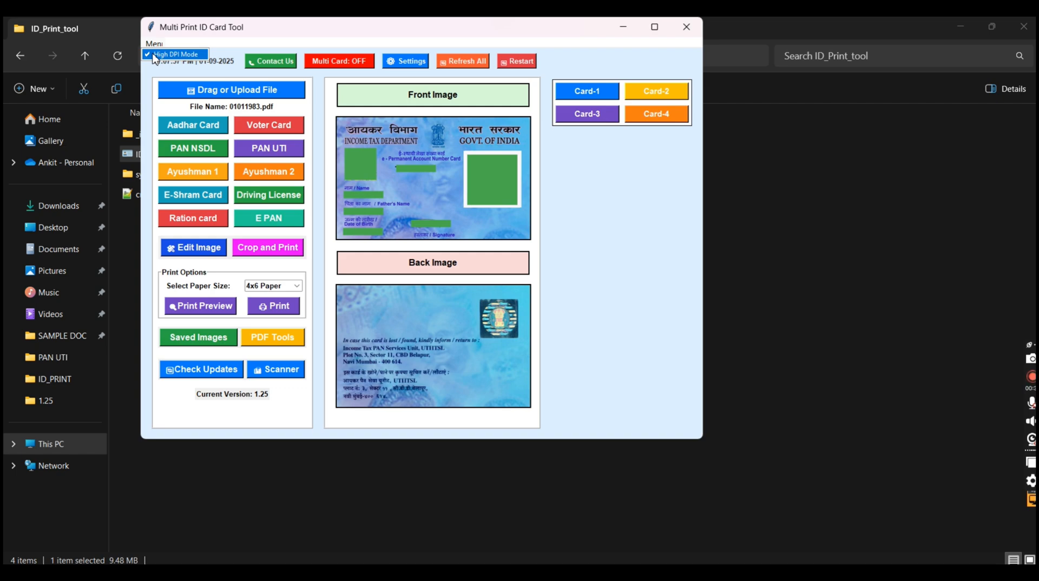
click(154, 55)
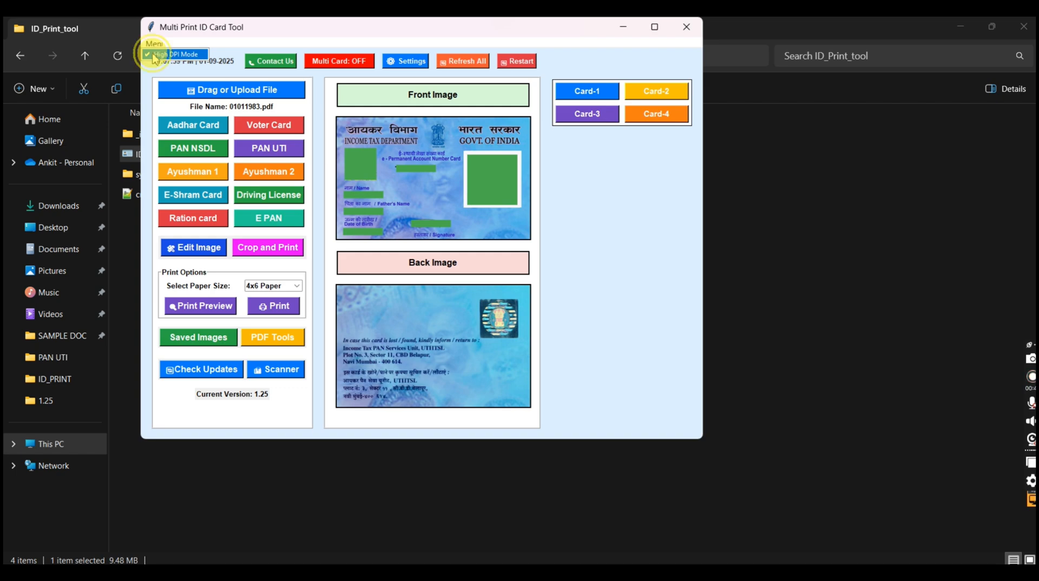
click(421, 302)
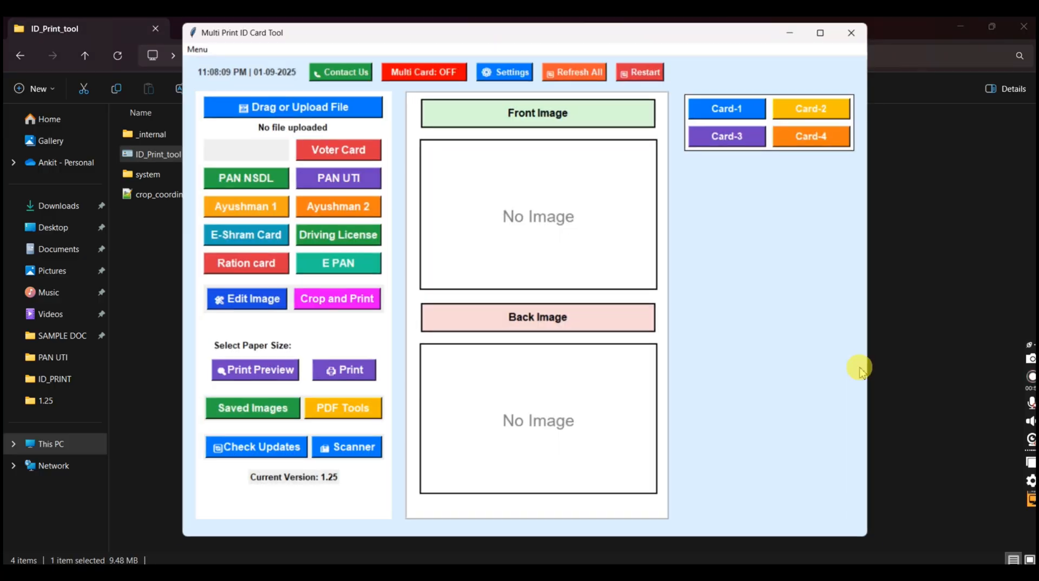
Turn High DPI Mode back on for the ID card tool and dismiss the notice
click(187, 44)
click(194, 57)
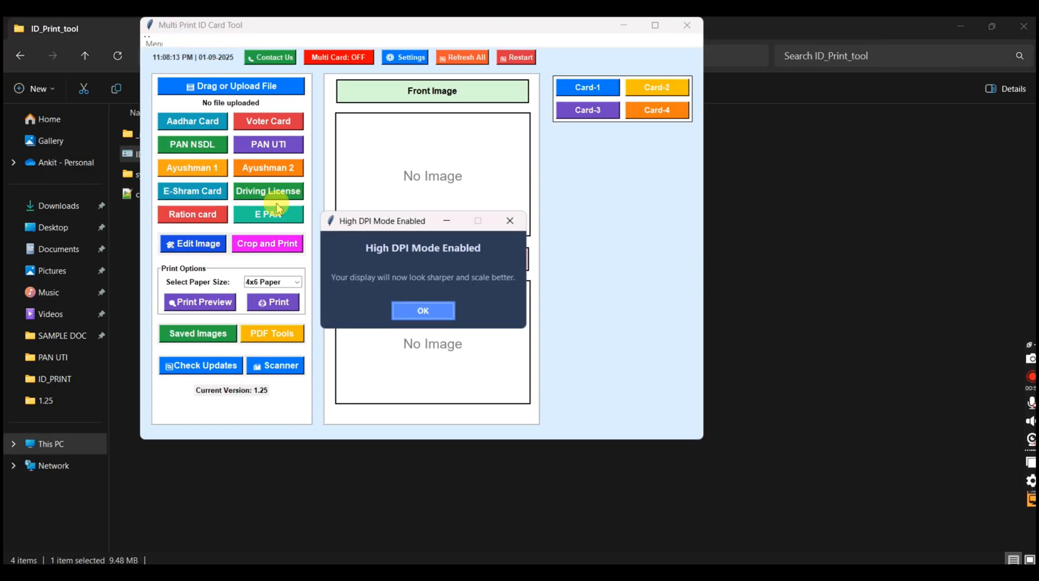
click(419, 307)
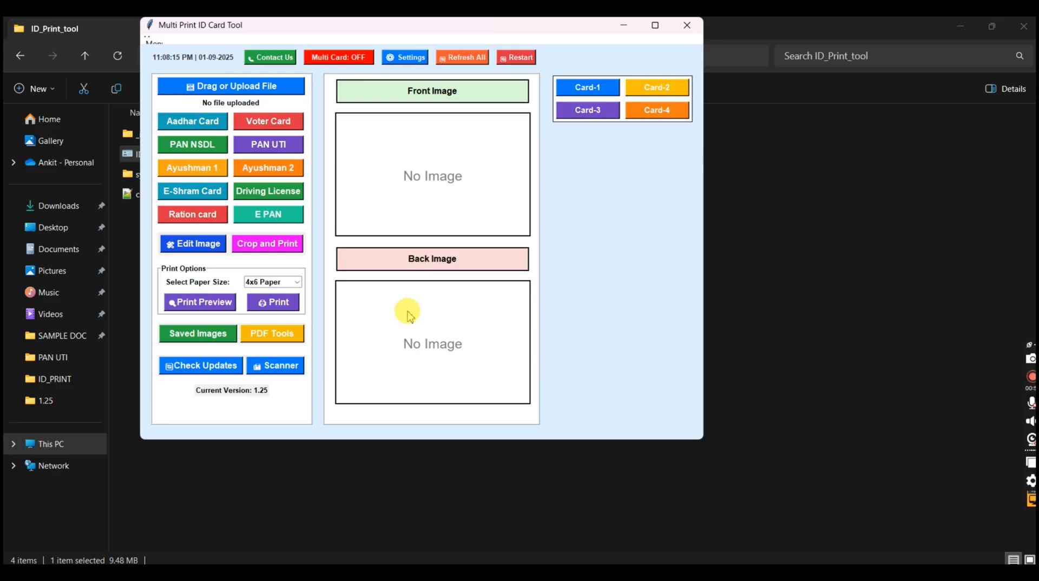